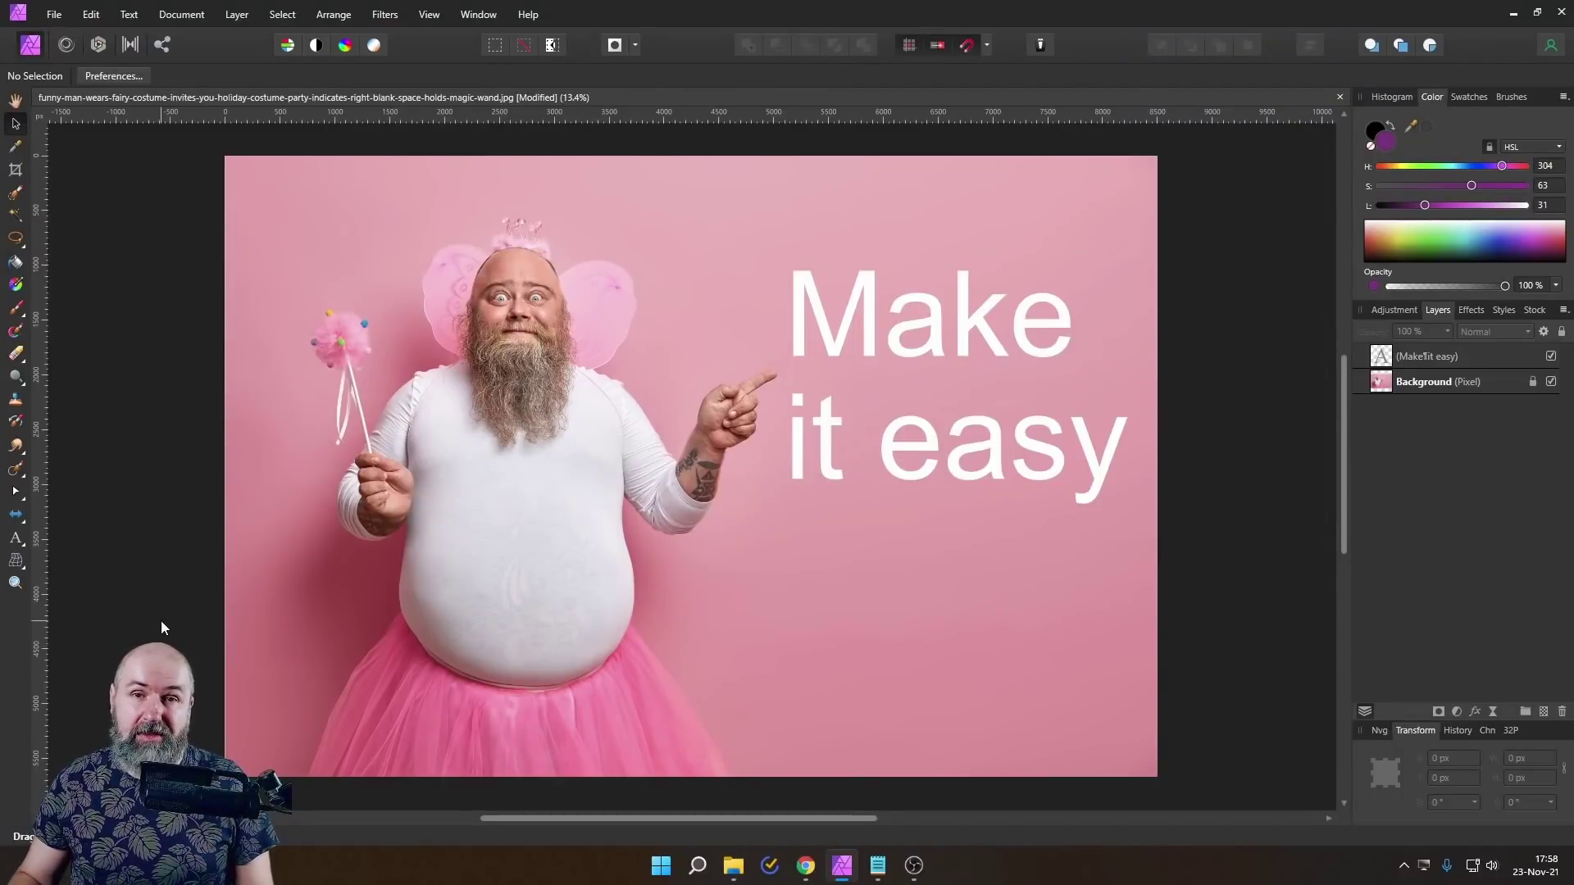
Step: Switch from Affinity Photo to the Facebook group page in Chrome
click(804, 875)
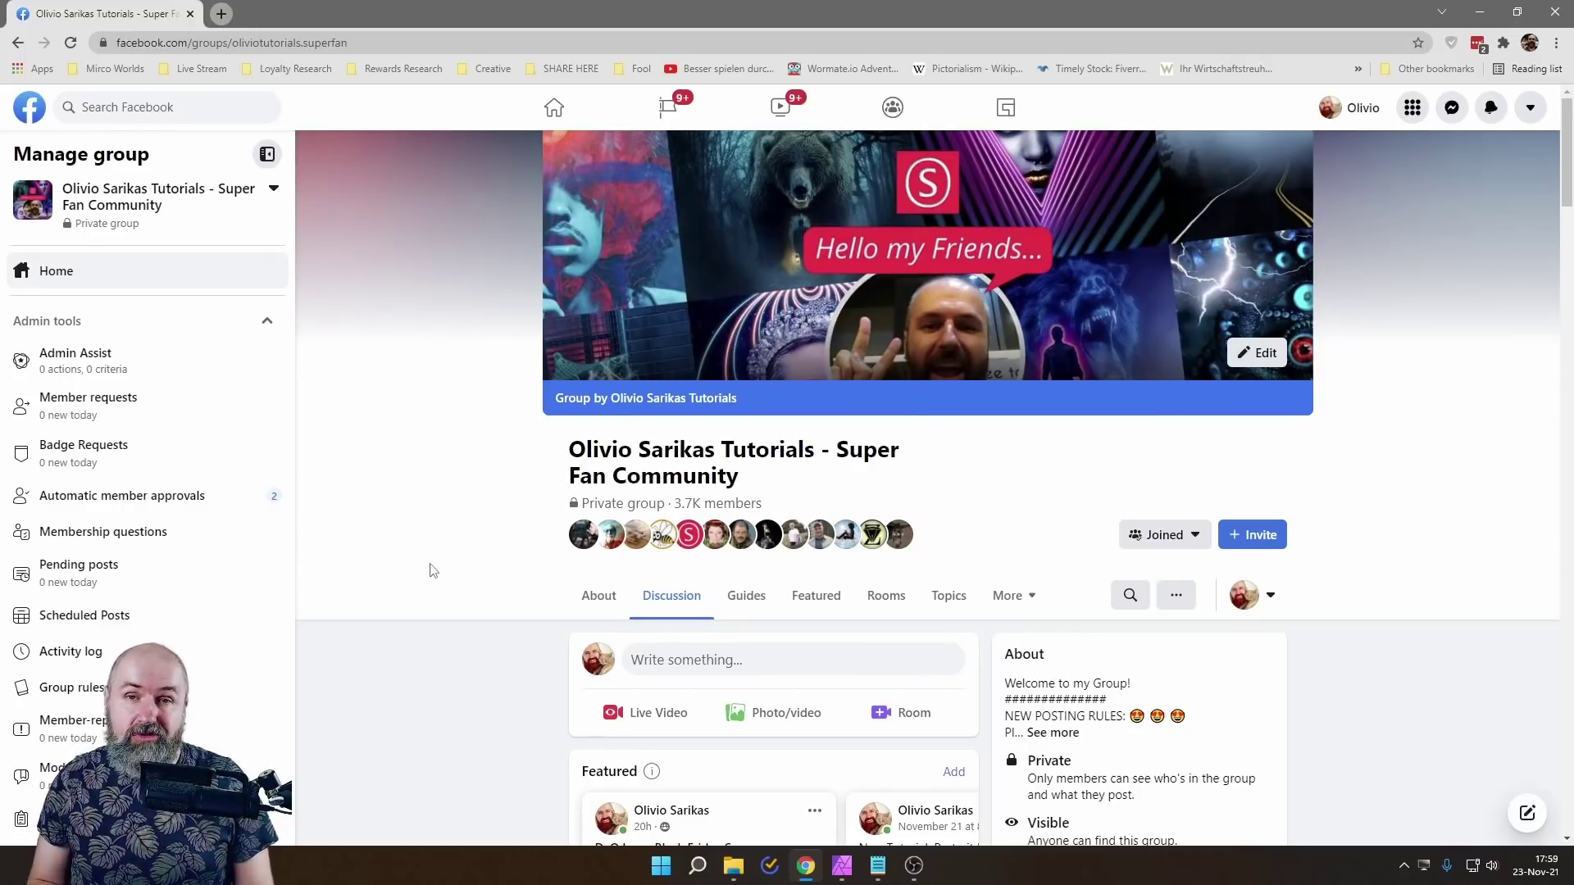
Step: Bring Affinity Photo and its fairy-costume photo back from the taskbar
click(845, 871)
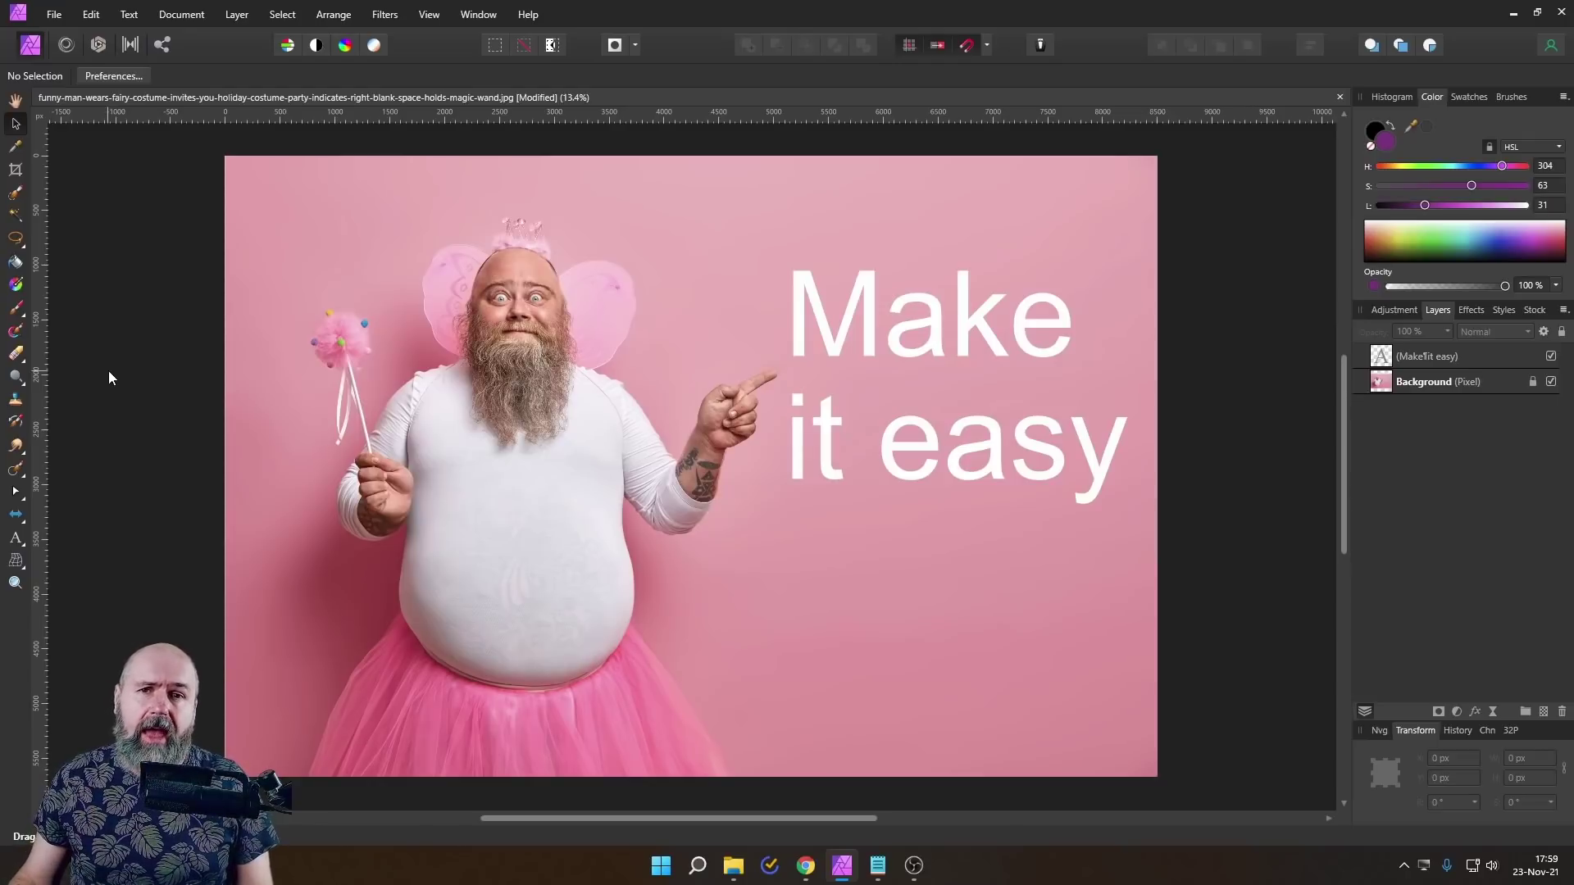
Step: Paste the clipboard workspace screenshot as a new document with File > New From Clipboard
click(53, 17)
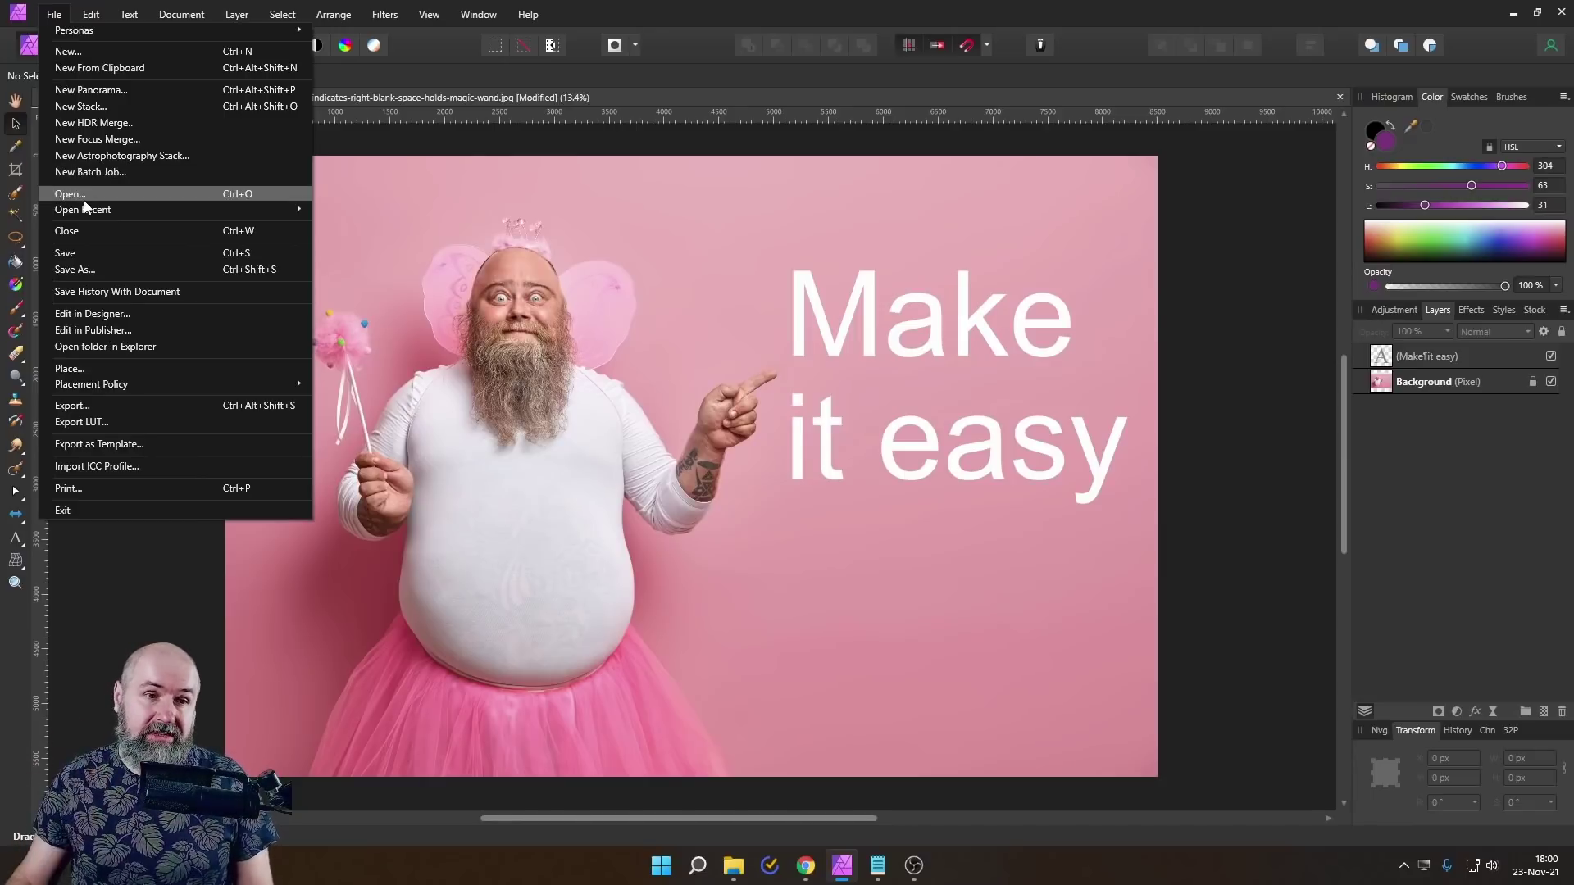
click(121, 69)
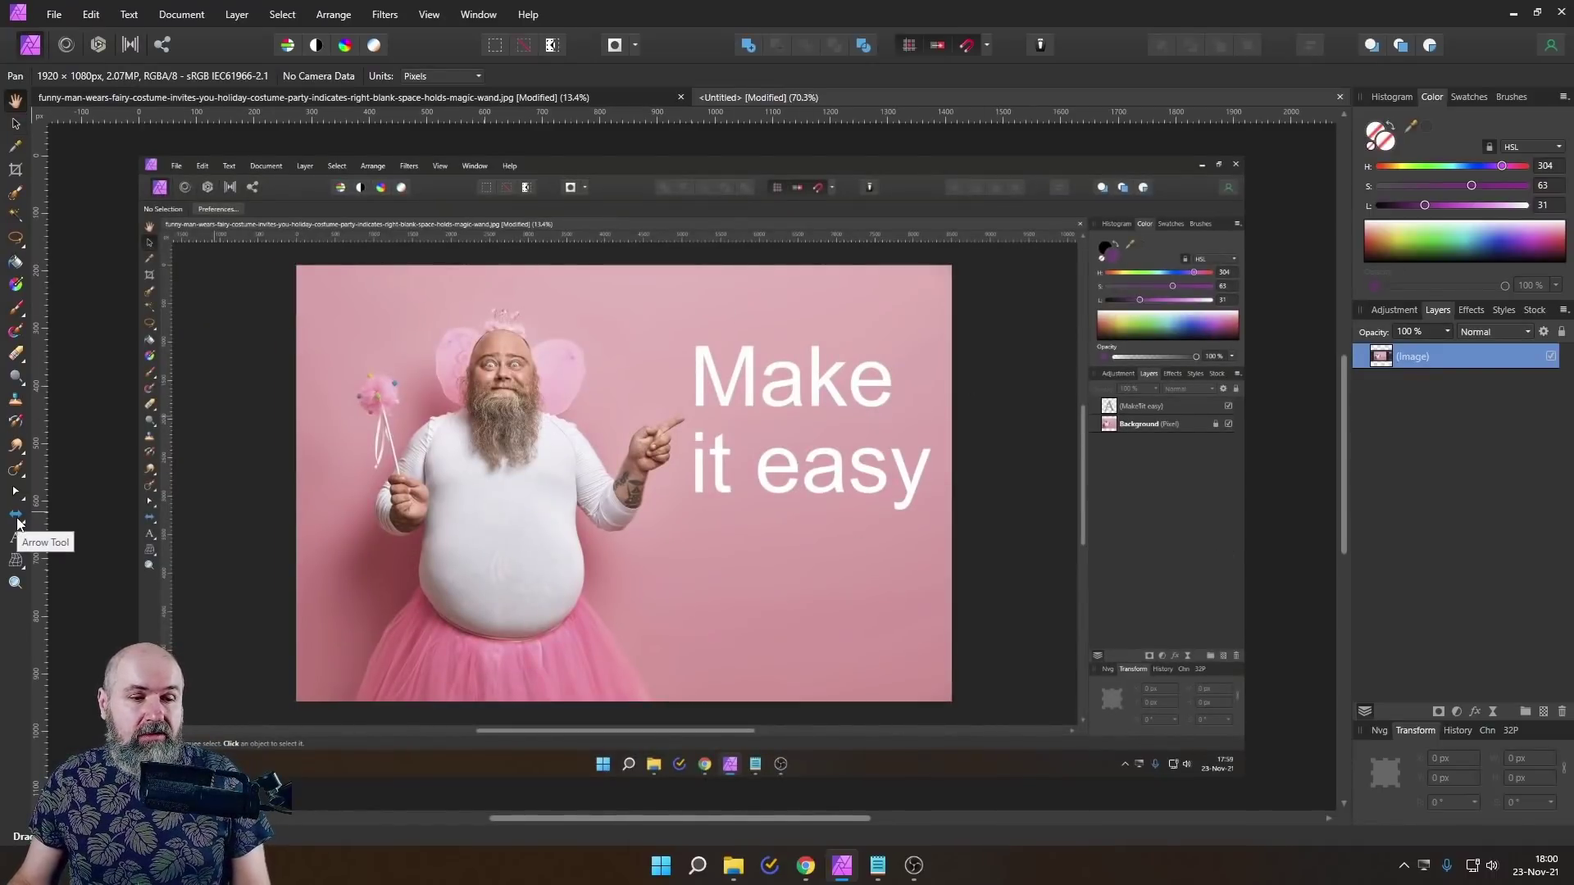
Step: Draw an arrow across the screenshot and set its left End to None
click(16, 521)
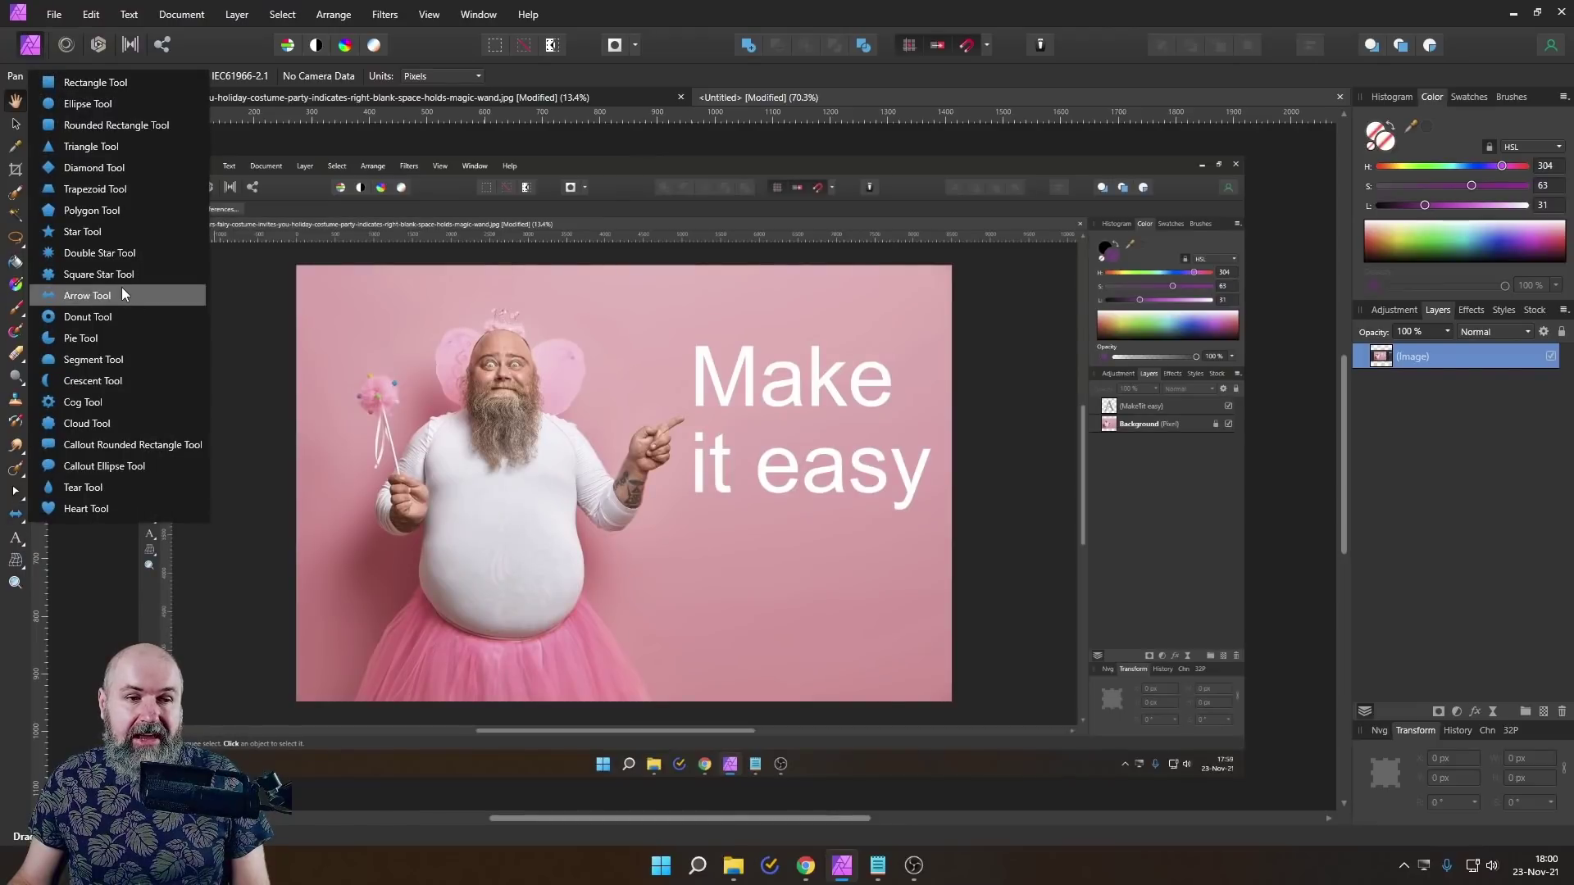
click(121, 293)
drag(443, 342, 923, 523)
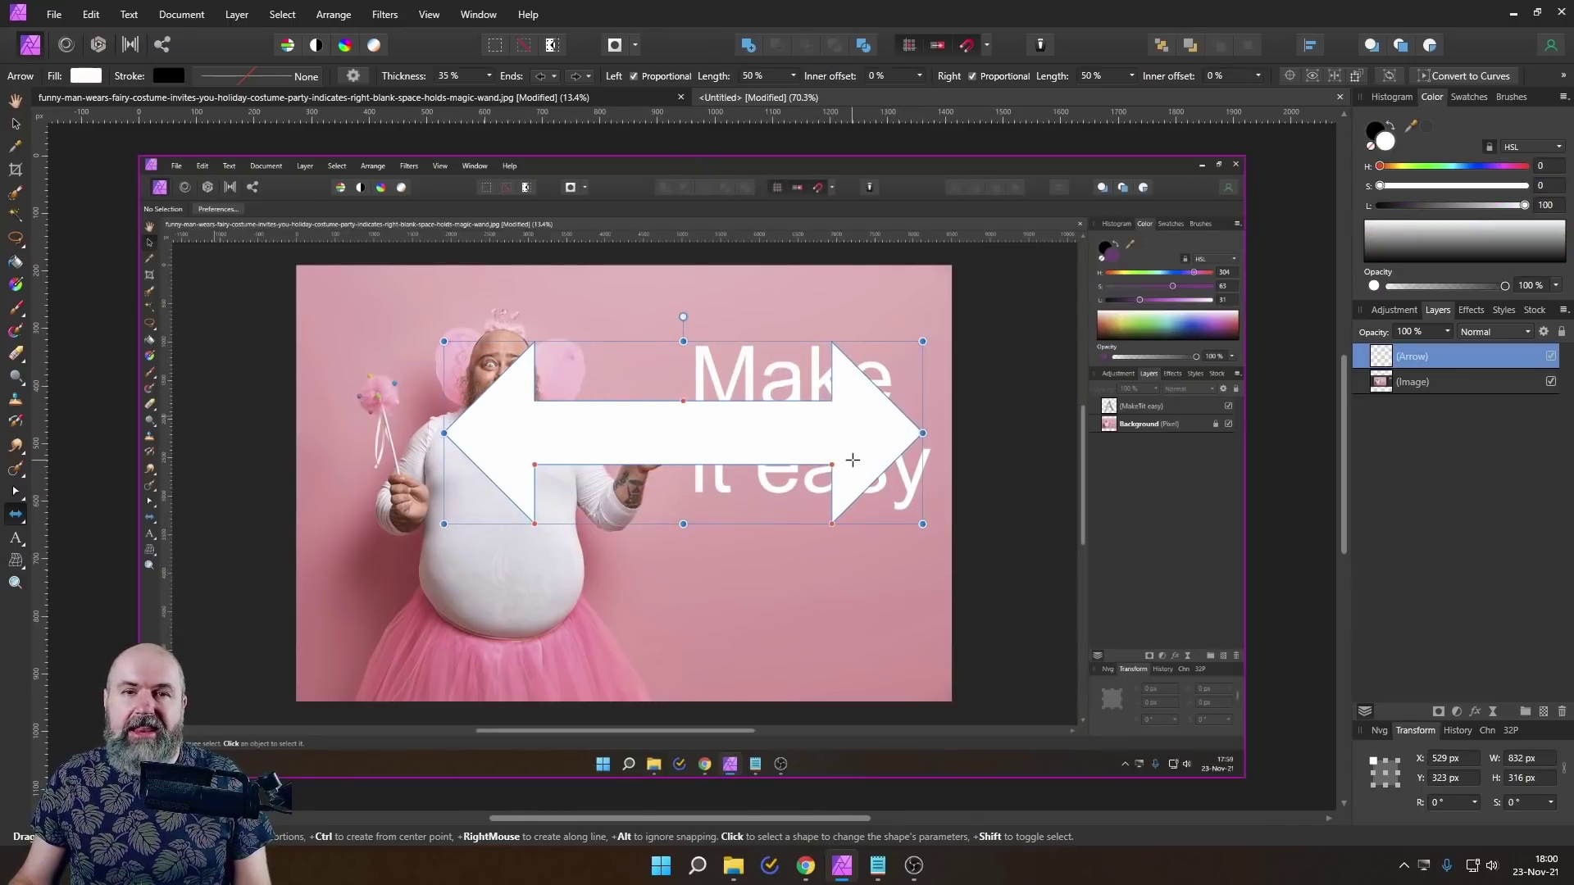
click(552, 77)
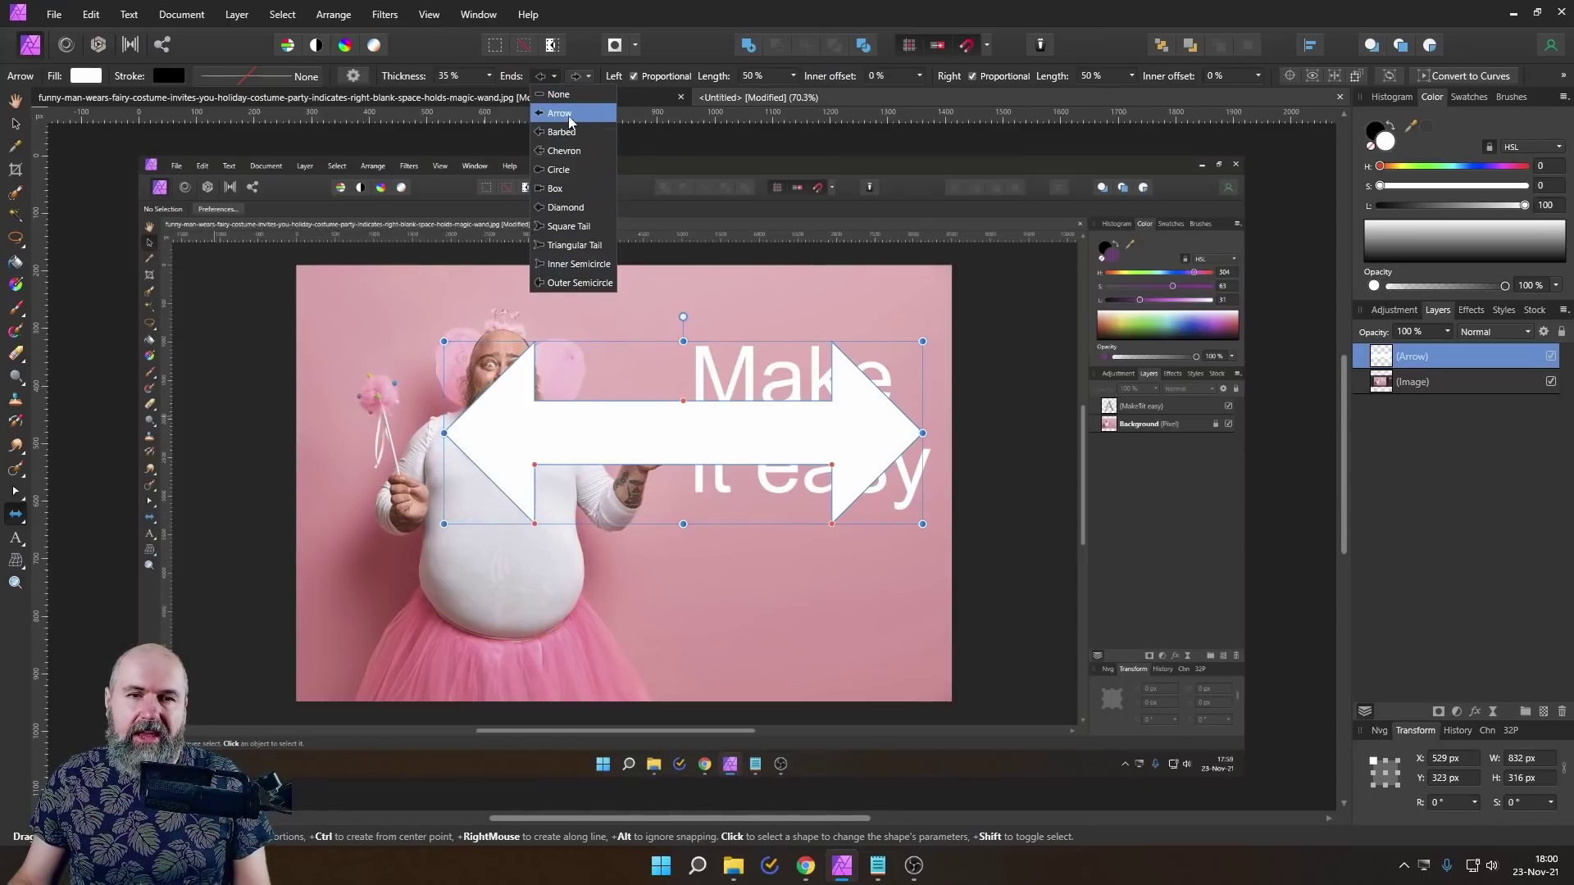
click(555, 95)
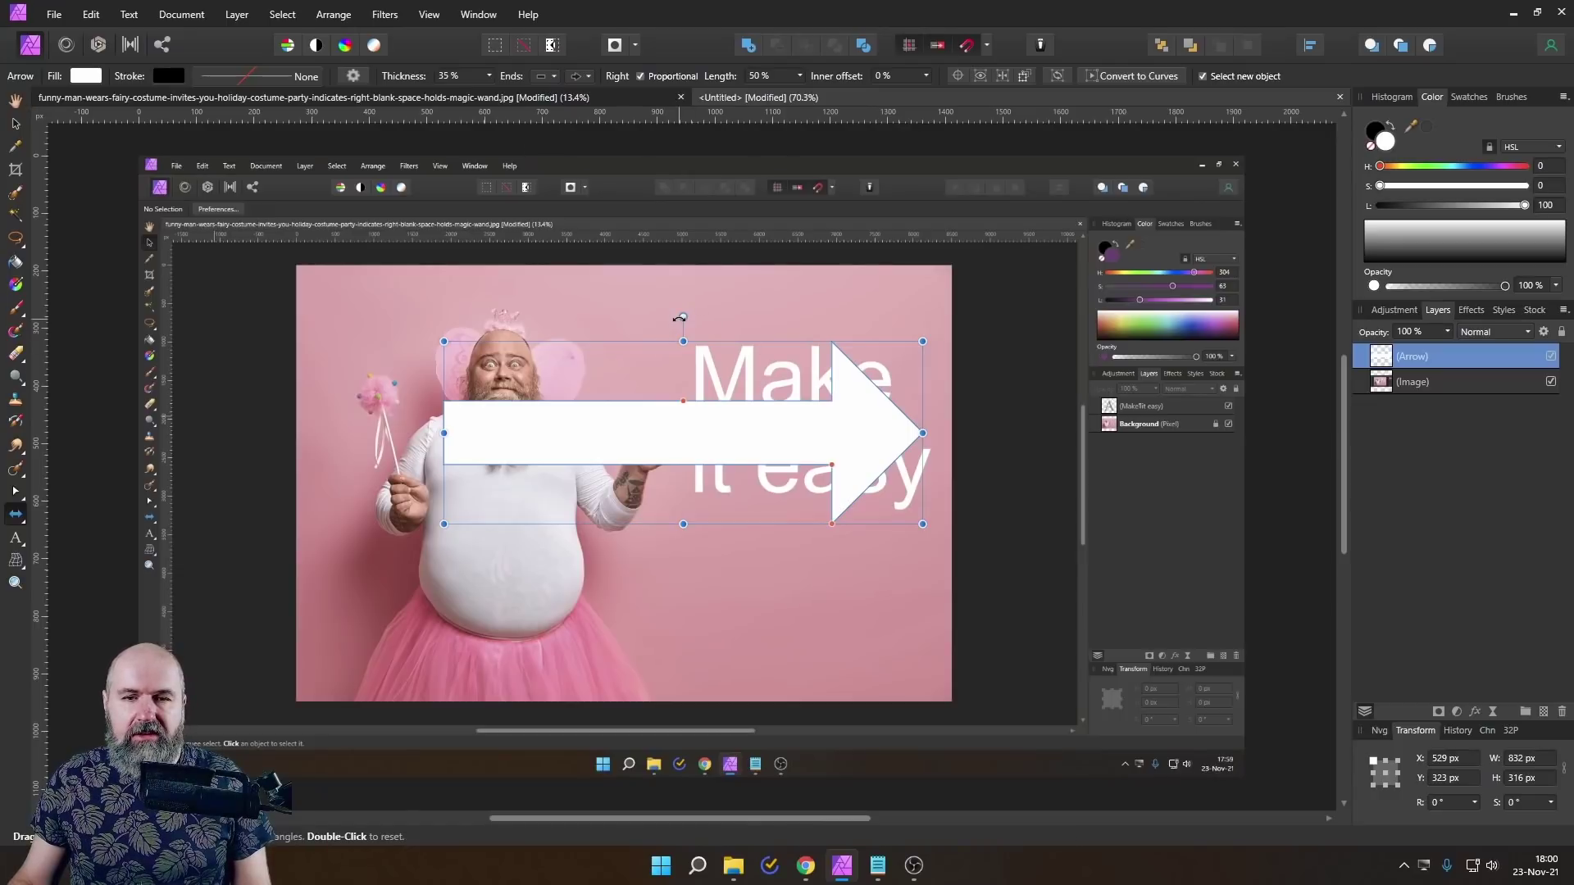
Step: Rotate the arrow about 31°, shrink it, move it right and fill it yellow
drag(683, 316, 611, 317)
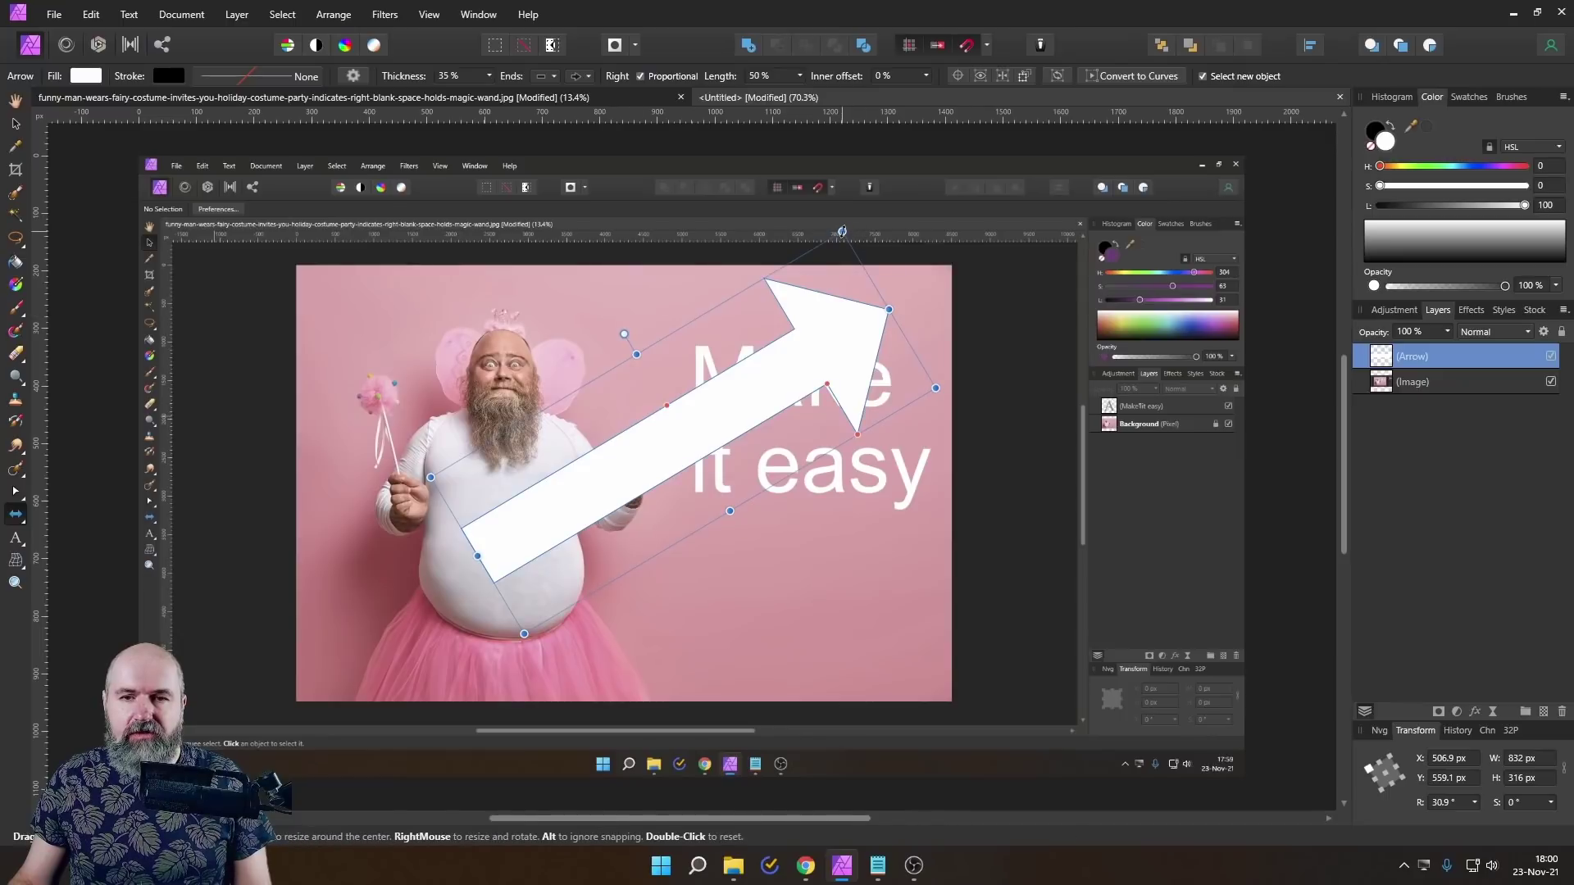
drag(839, 230, 726, 374)
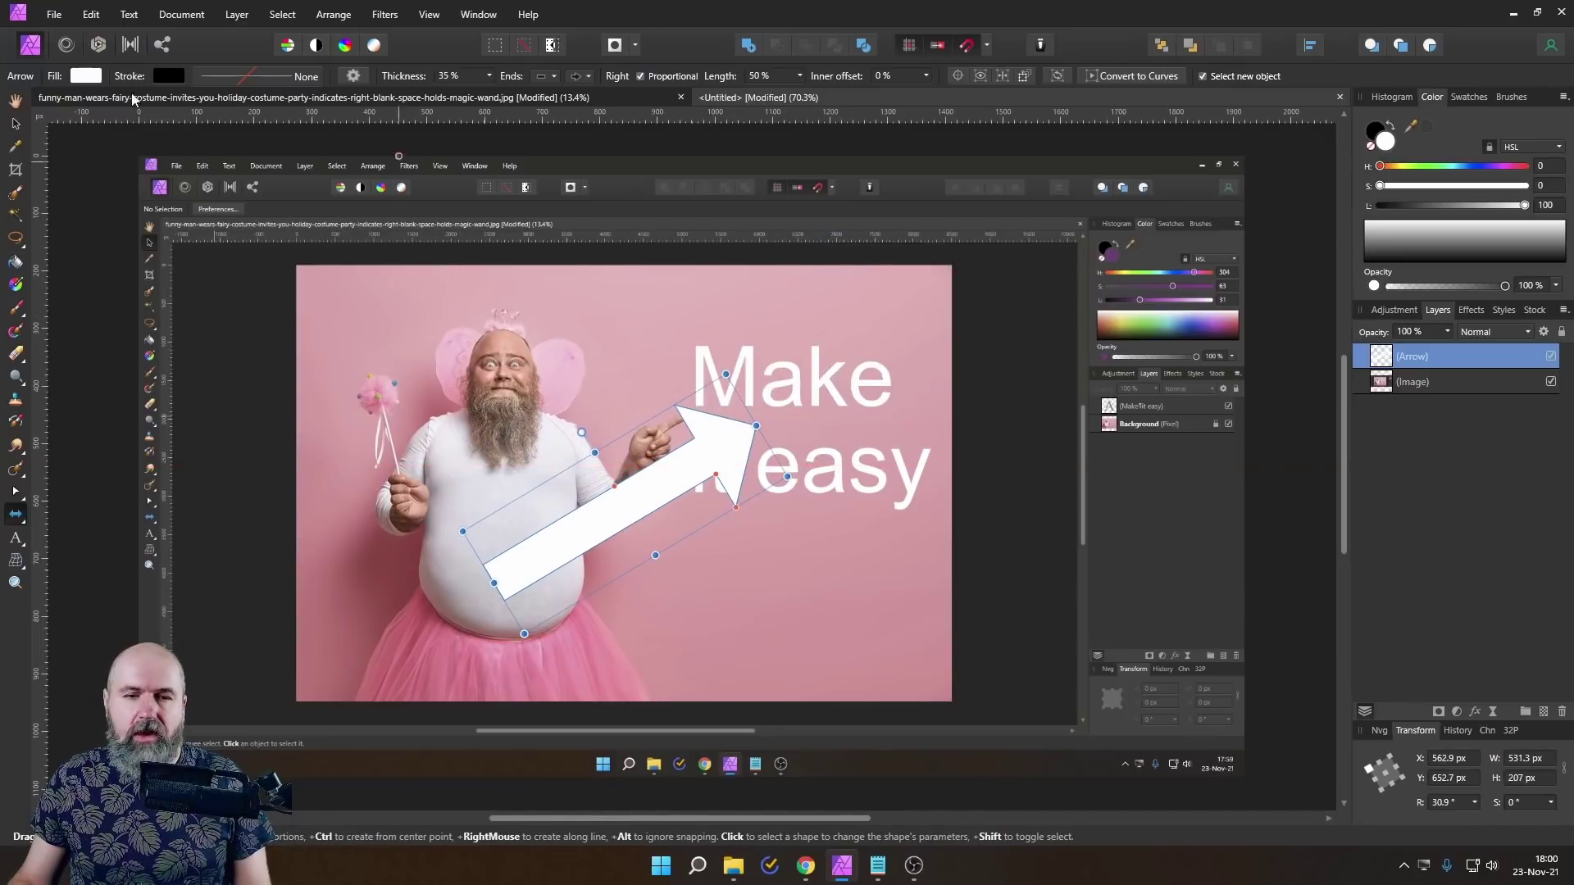
key(v)
drag(636, 528, 981, 537)
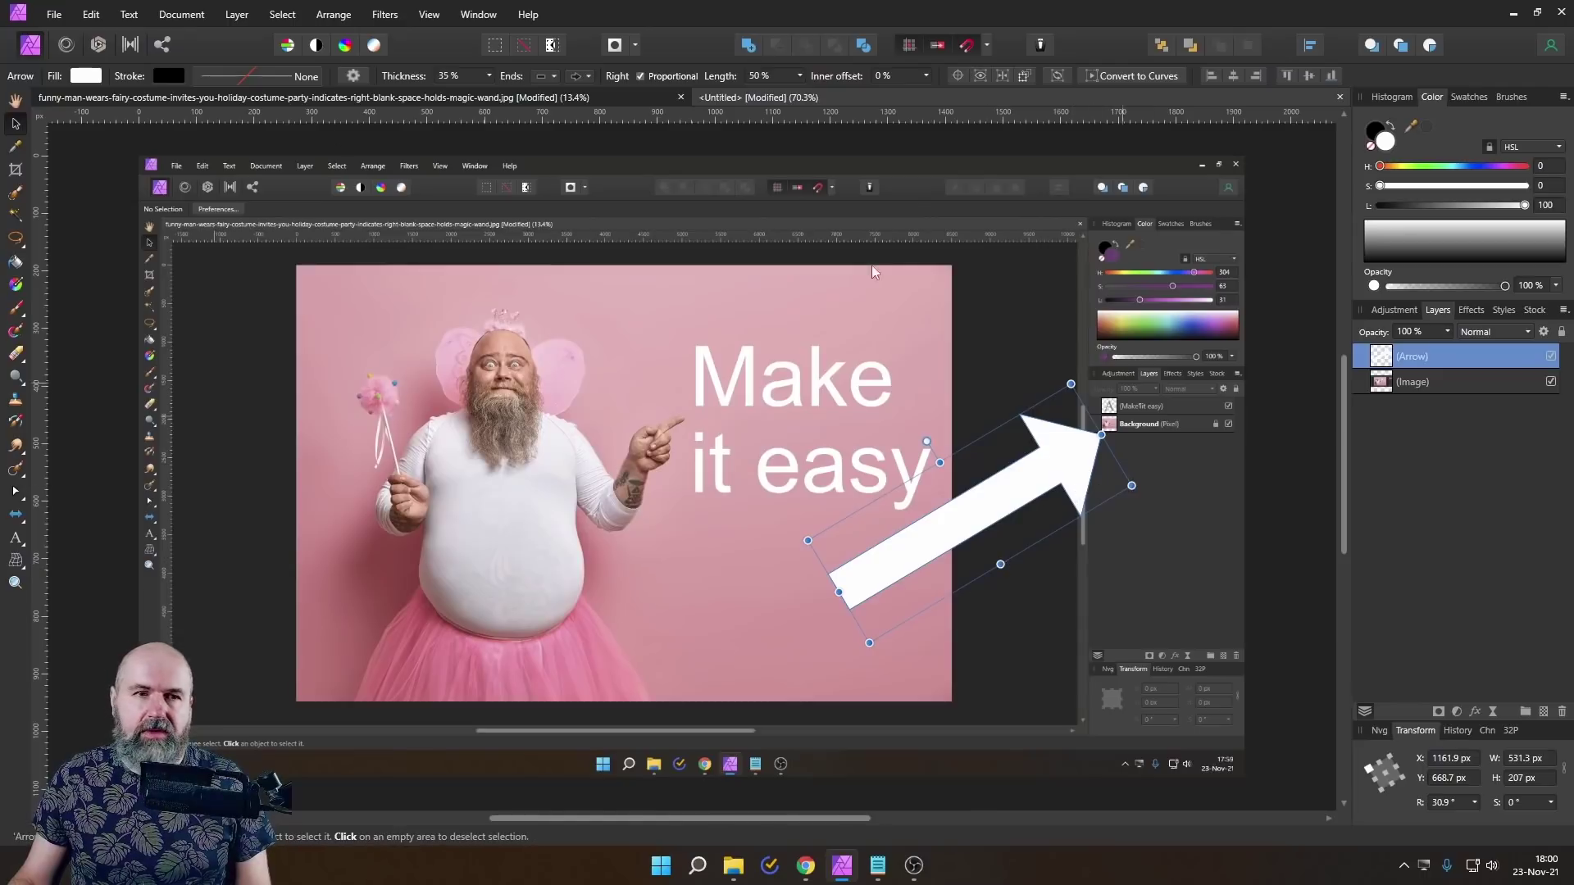
click(89, 79)
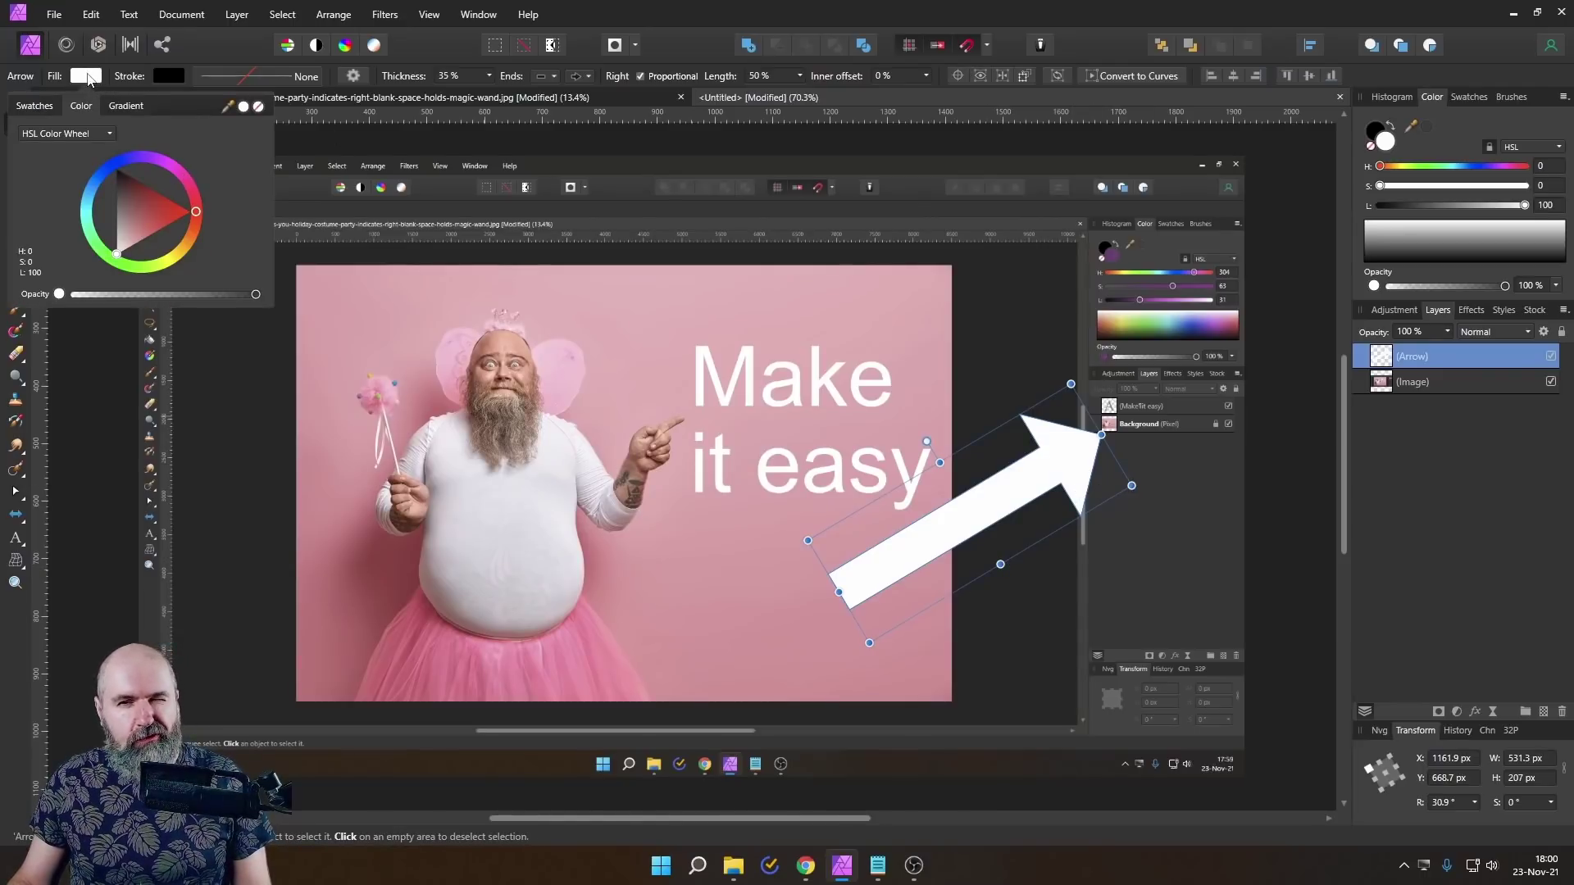
drag(182, 174, 184, 273)
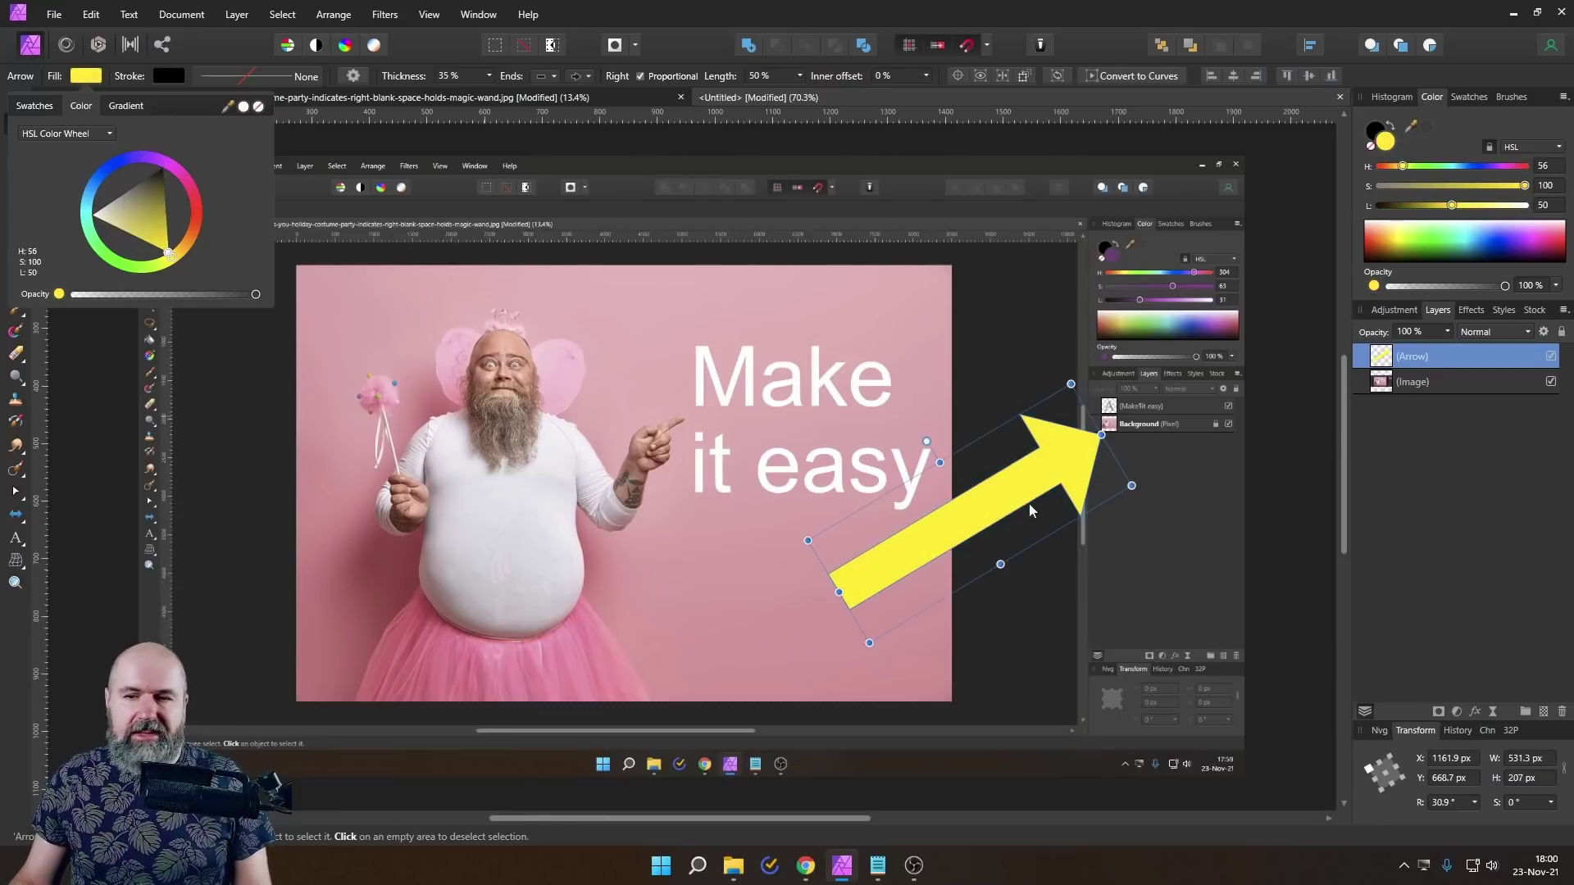
drag(1065, 454, 1053, 460)
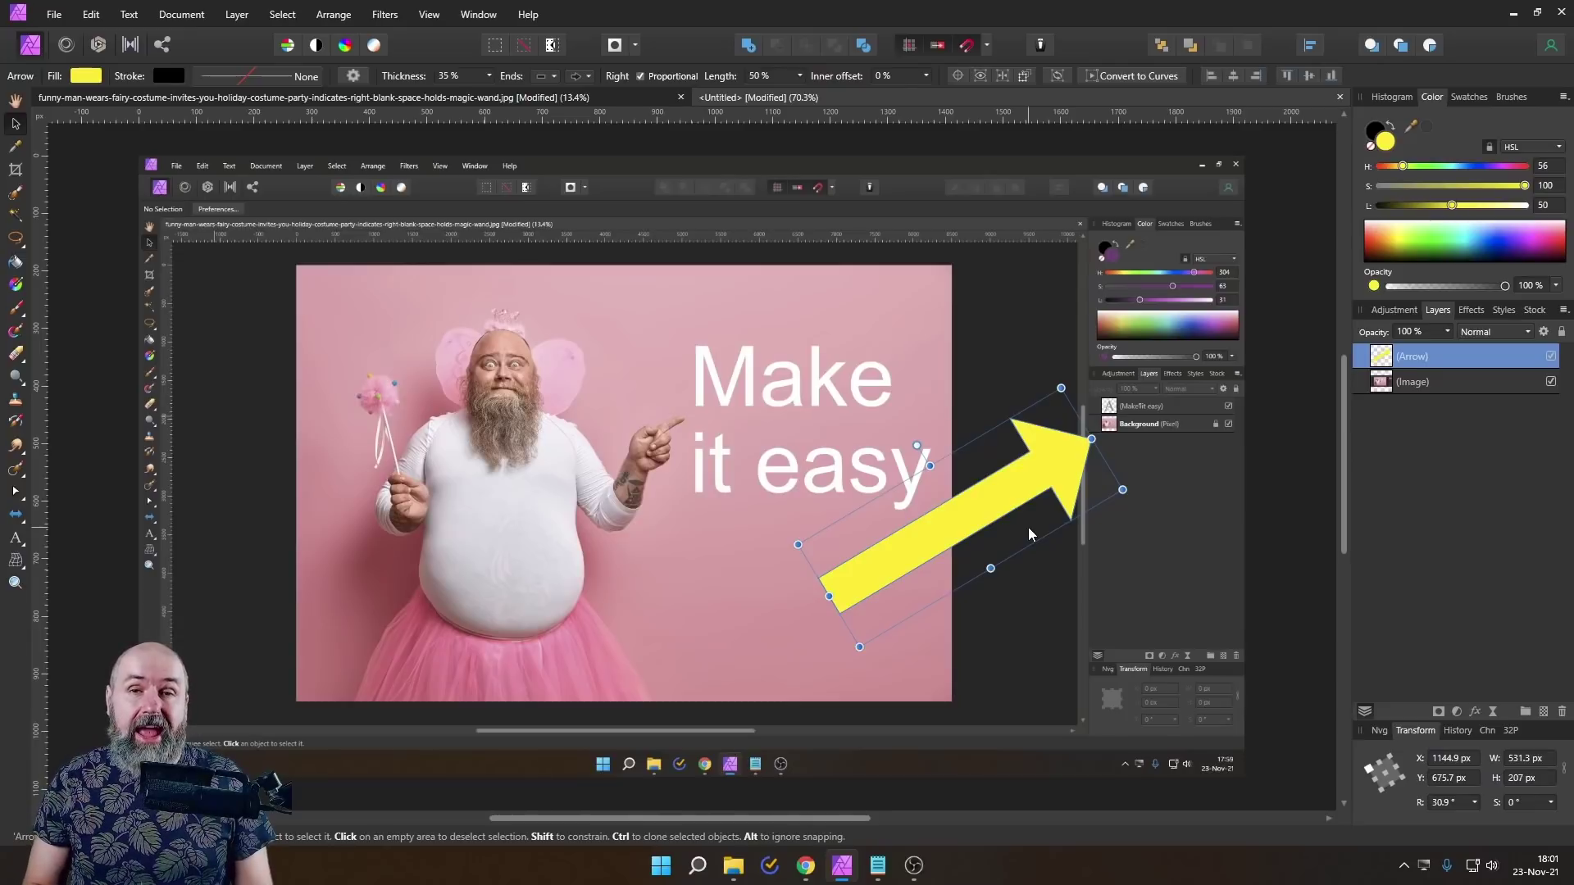
Step: Search Help for 'brush' and read the Dodge Brush Tool topic and its settings
key(F1)
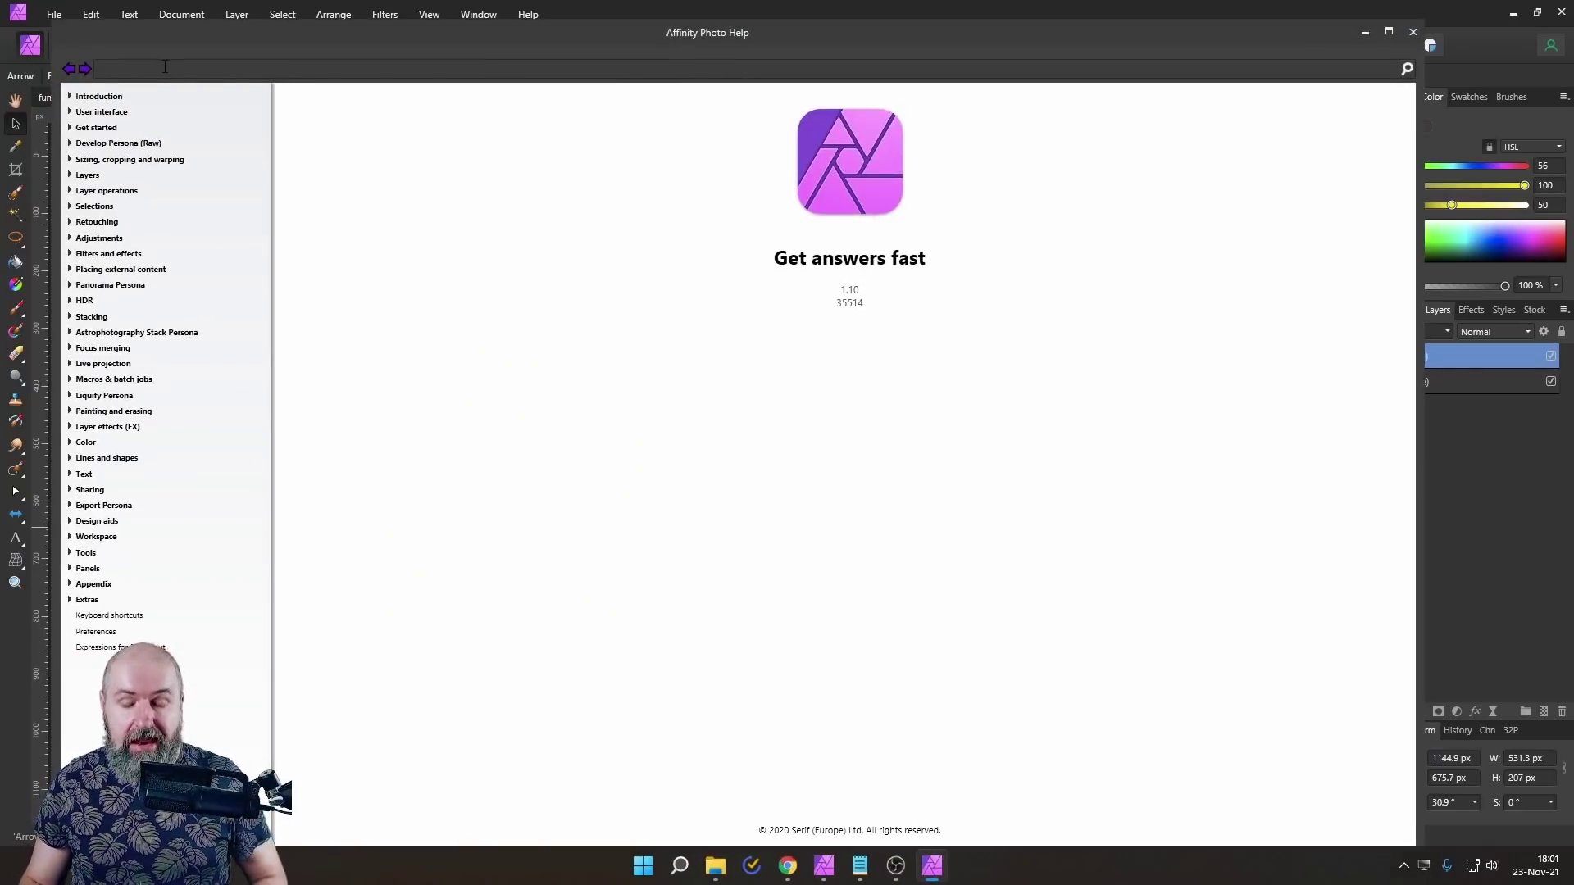
text(brush)
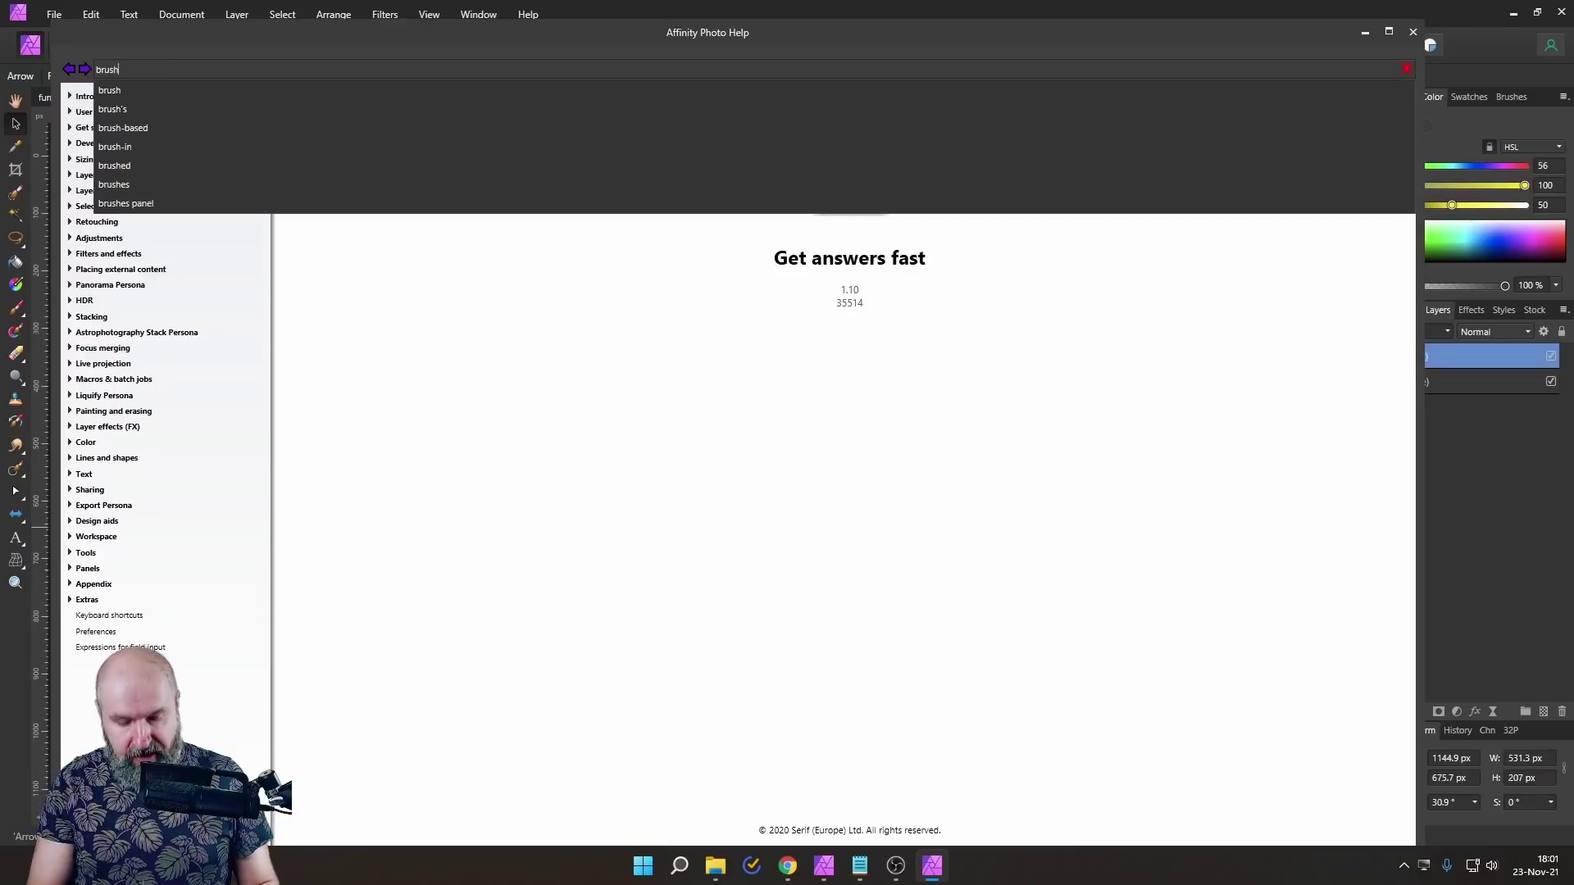
key(Return)
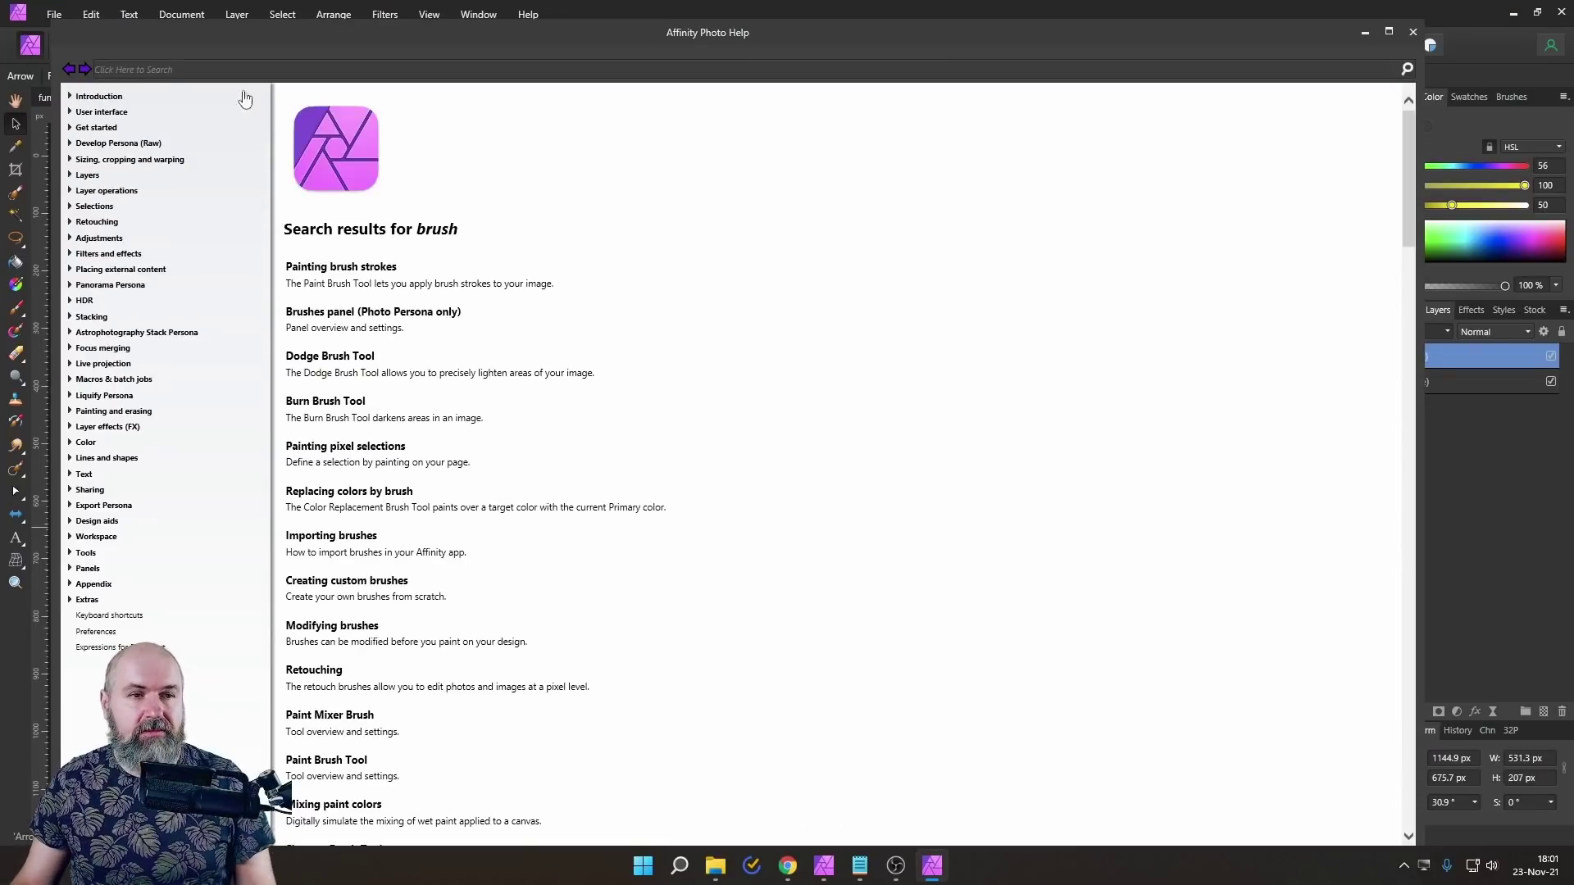
scroll(346, 395, down, 2)
scroll(345, 395, down, 20)
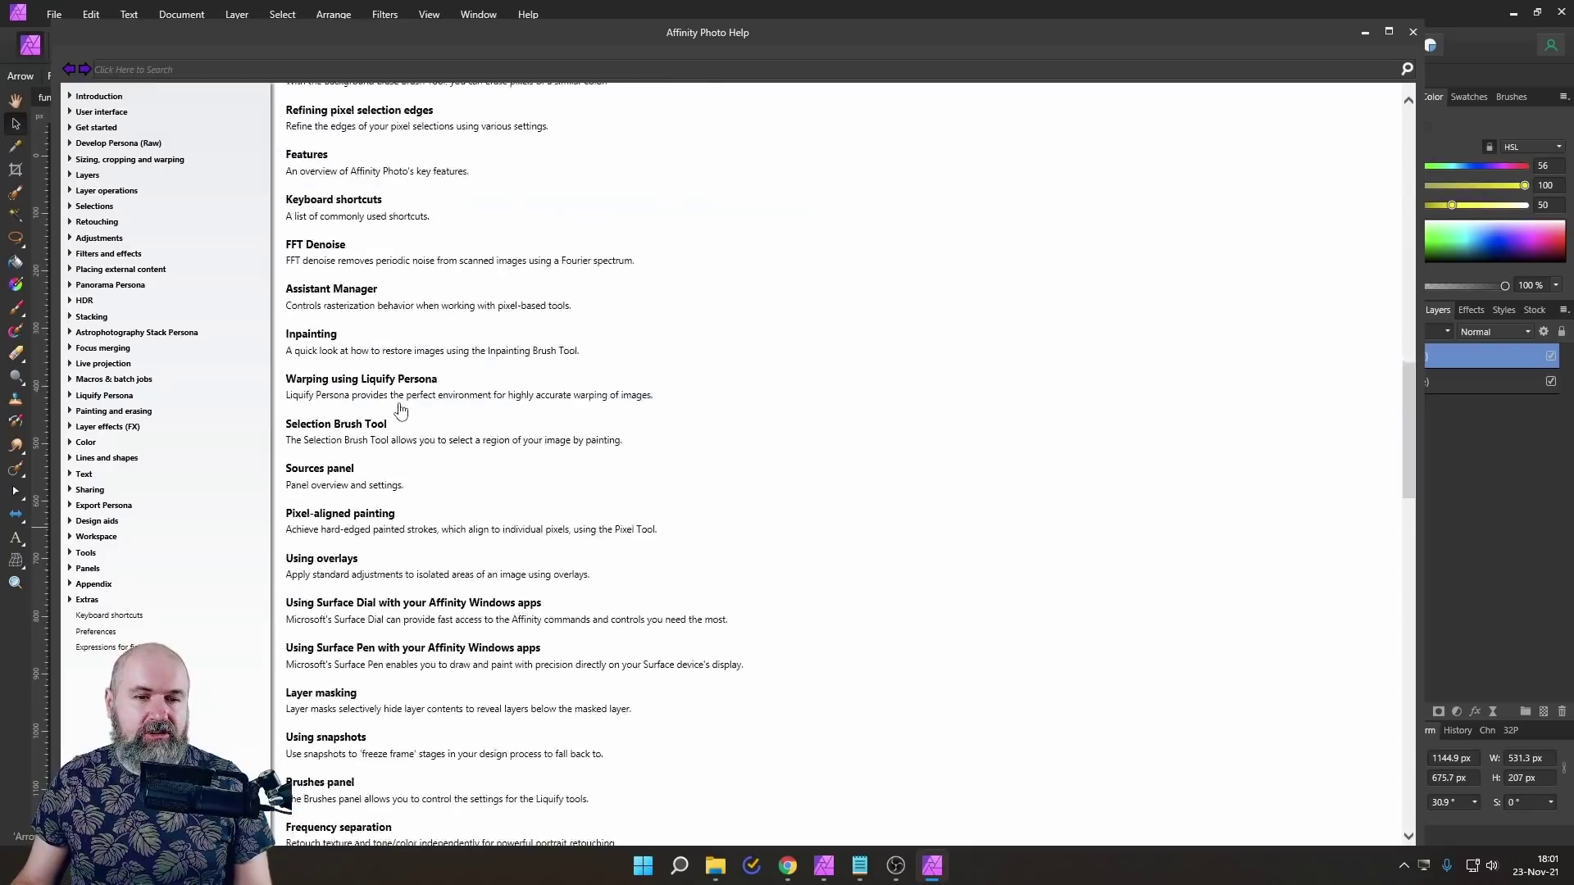
scroll(409, 413, down, 20)
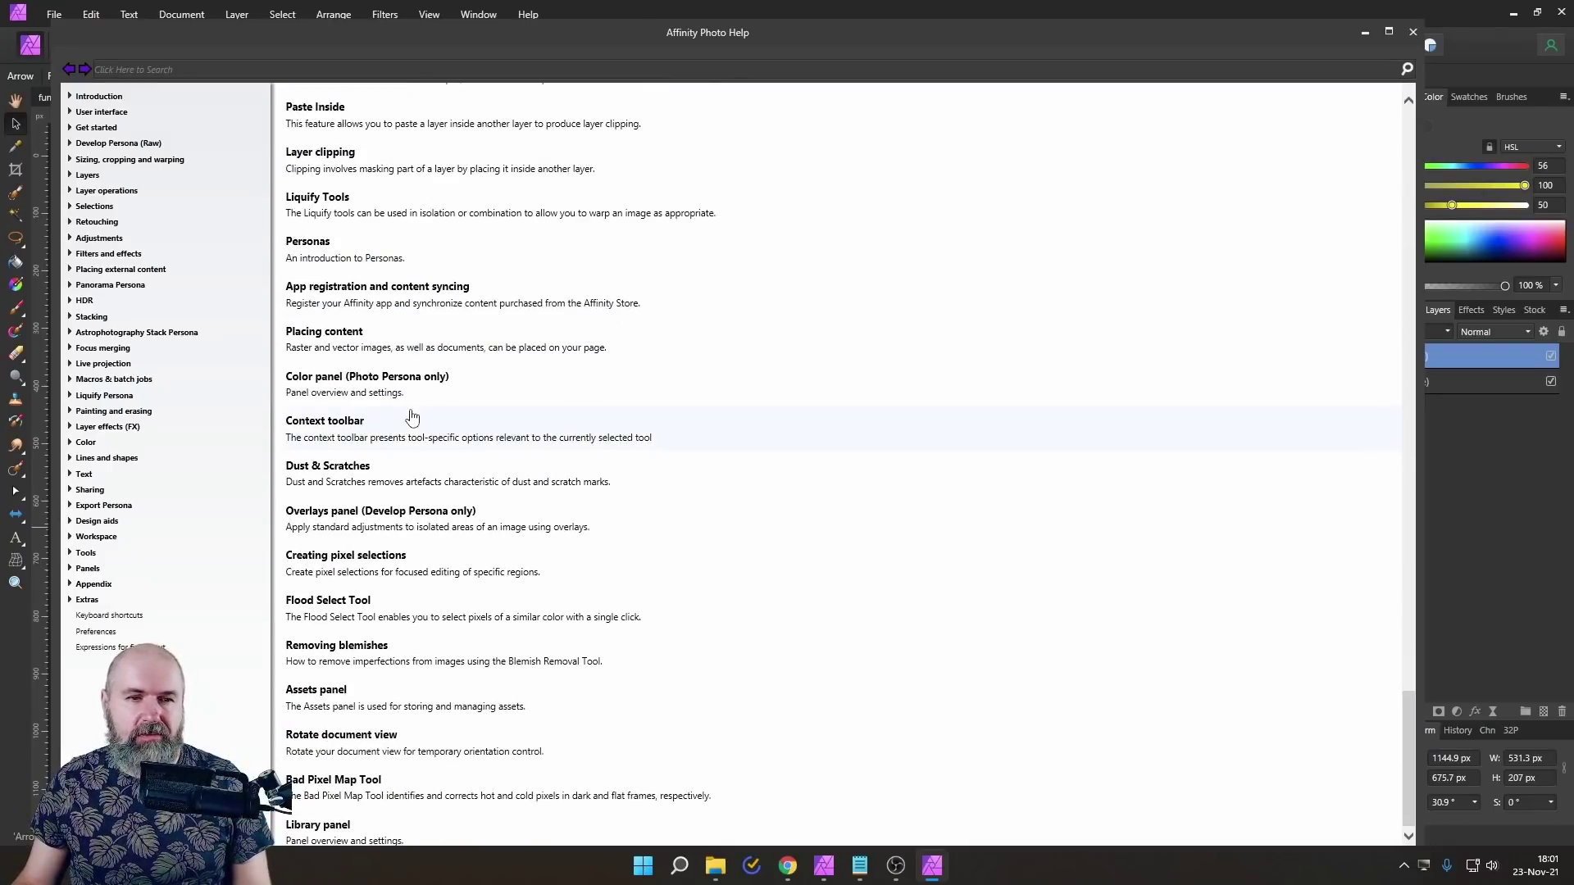
scroll(411, 418, up, 20)
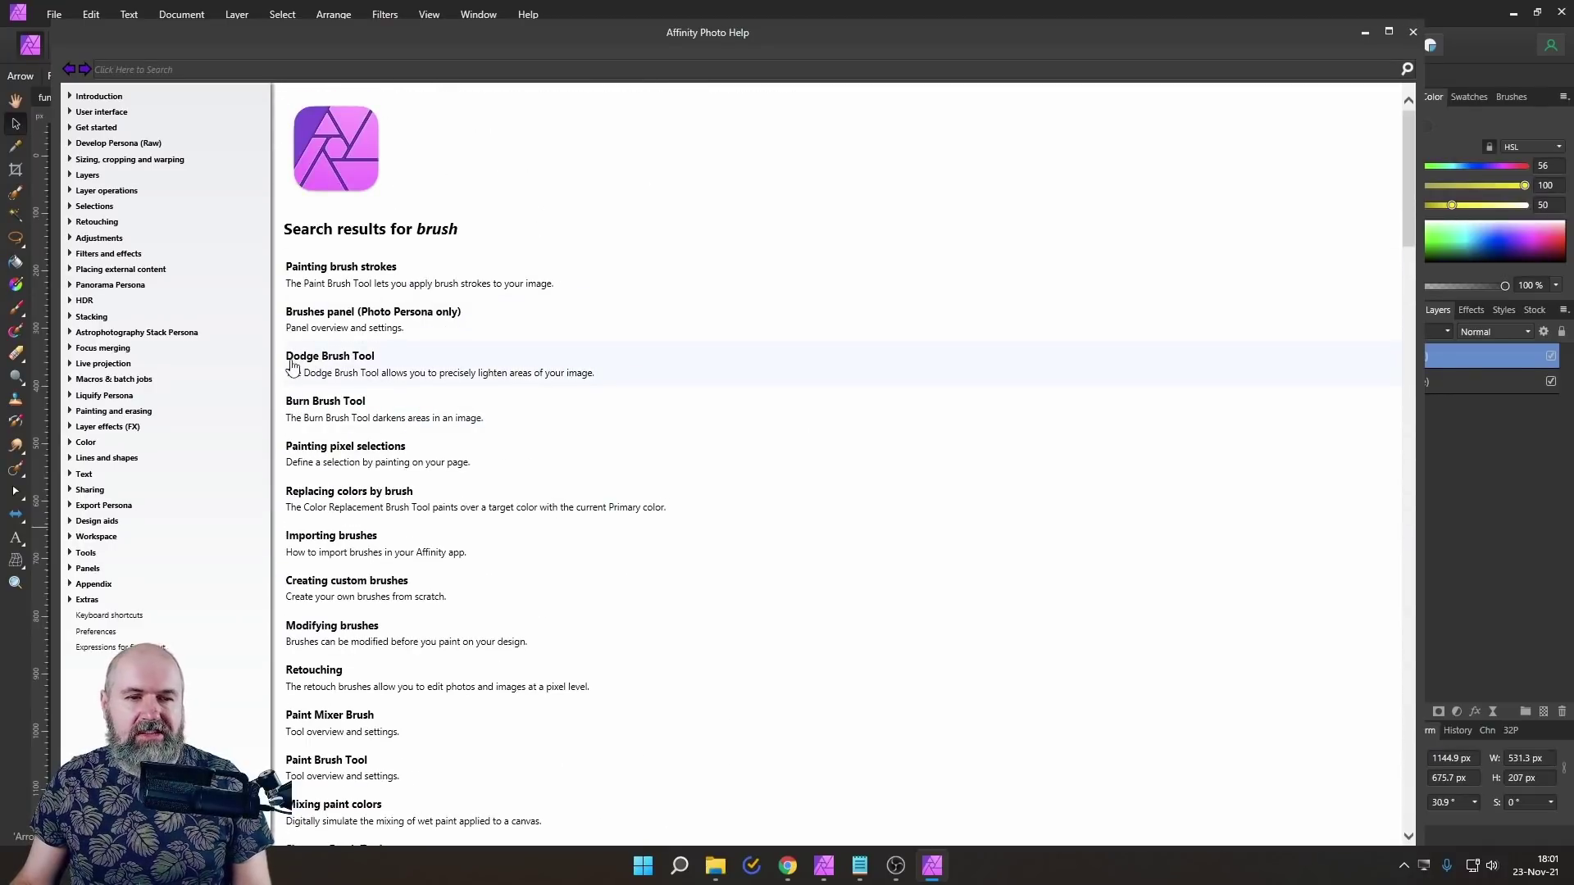
click(341, 361)
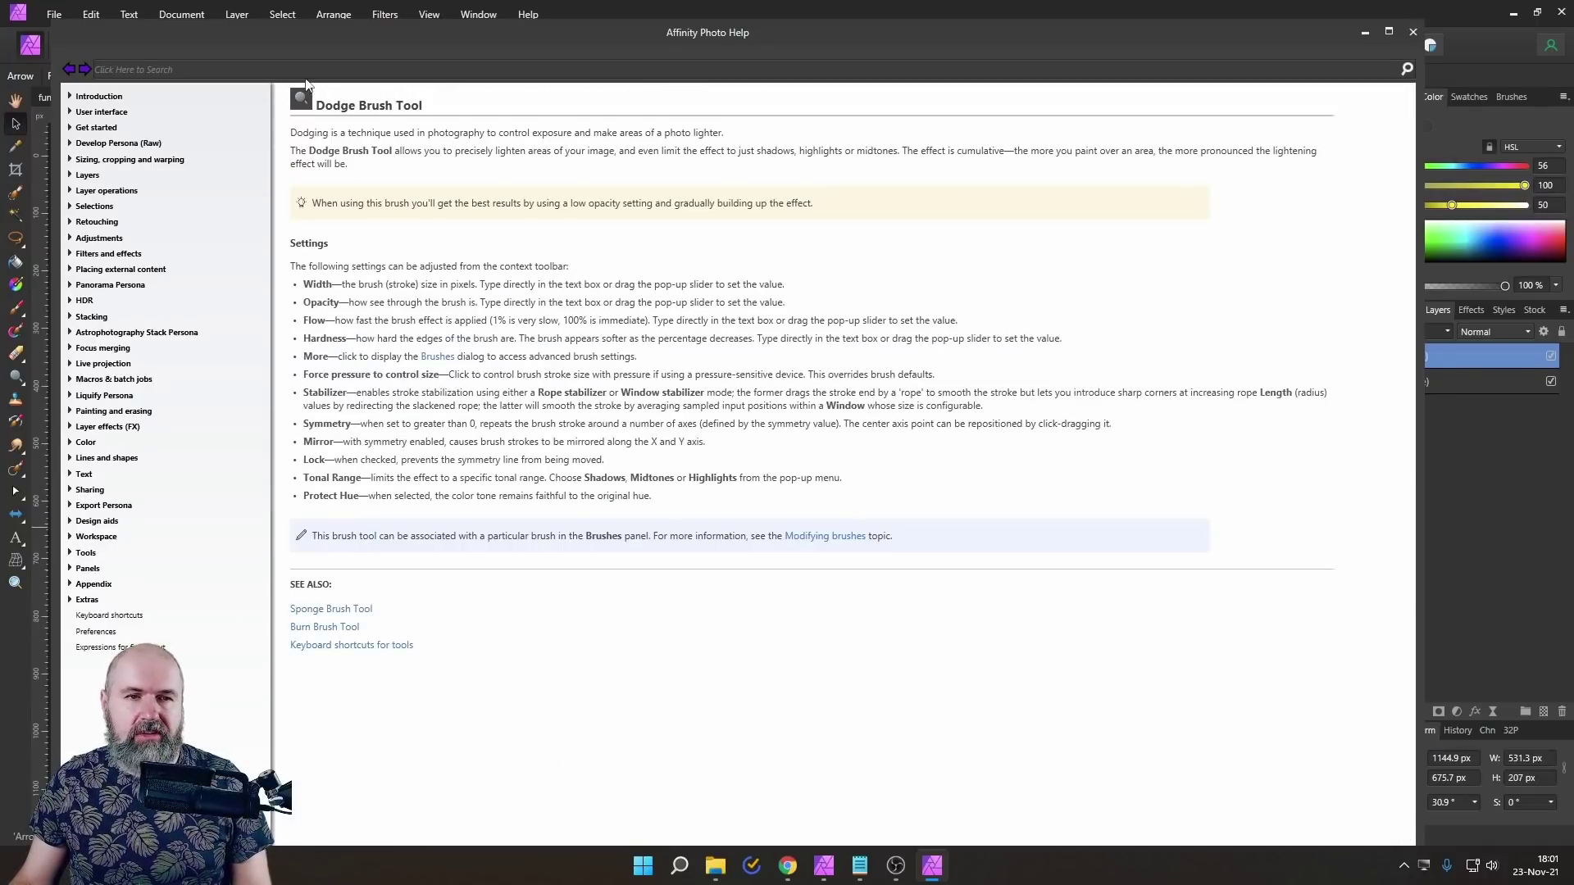
drag(292, 132, 390, 175)
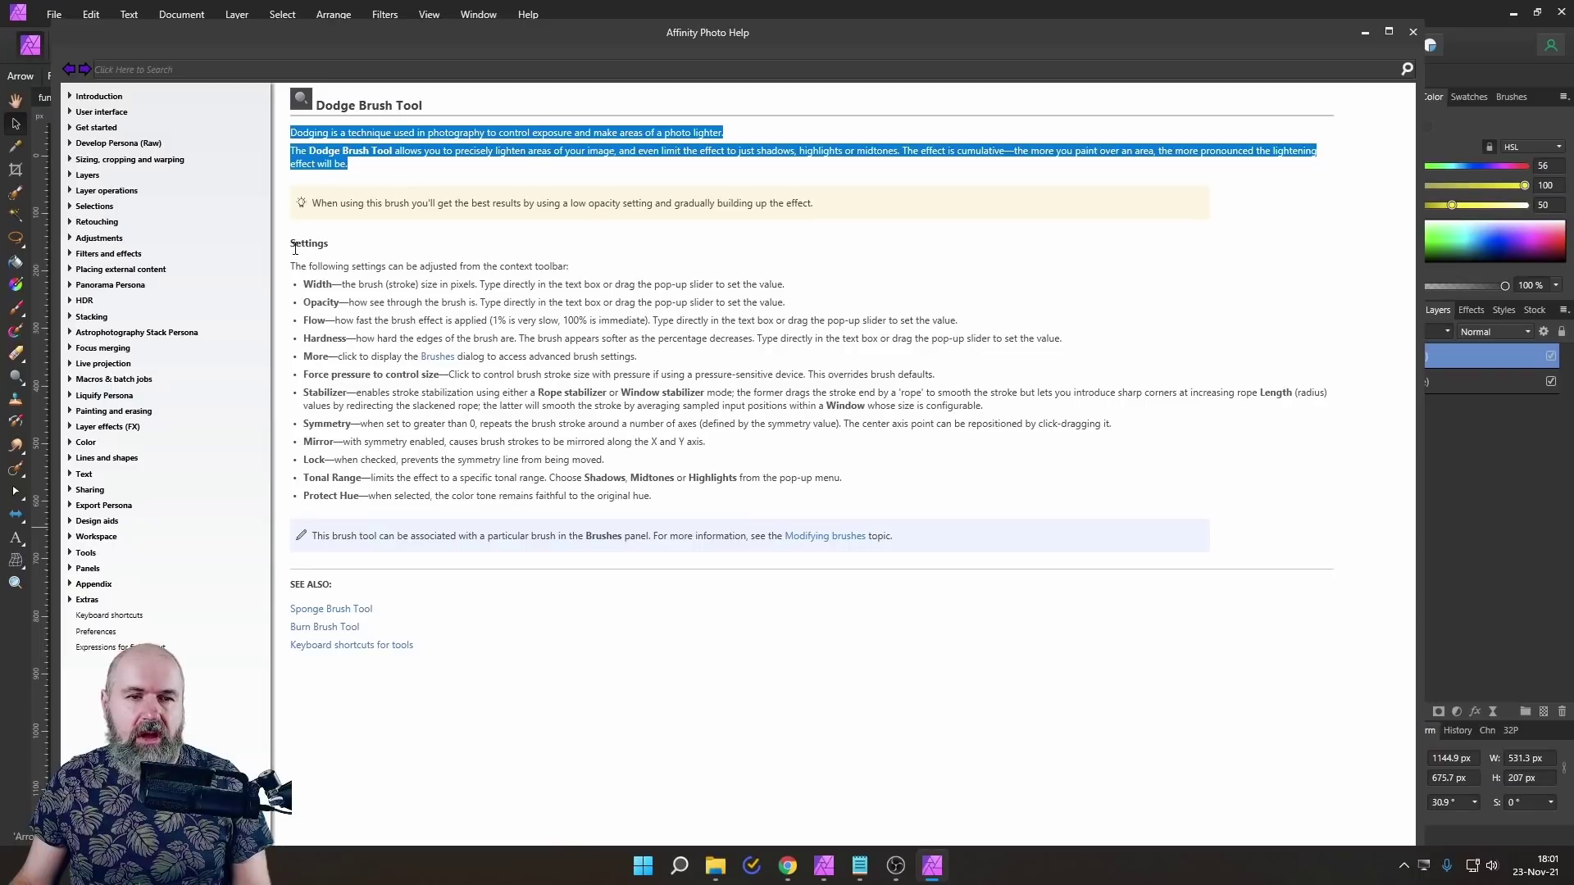
drag(291, 265, 461, 506)
click(548, 628)
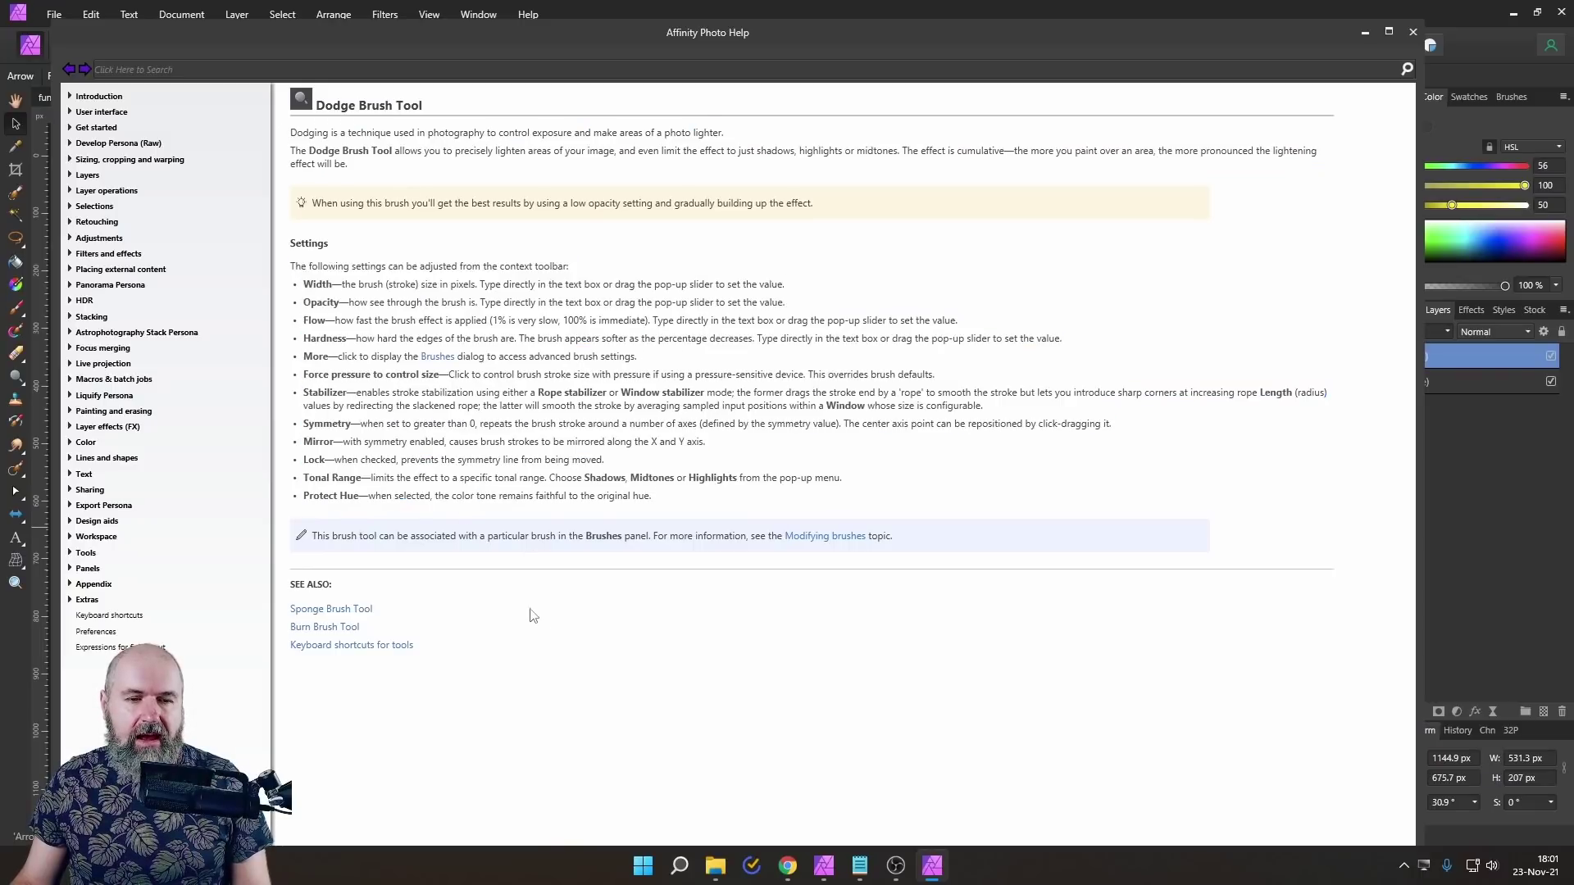
Step: Look at the Sponge Brush and tool keyboard shortcuts pages, then close Help
click(332, 609)
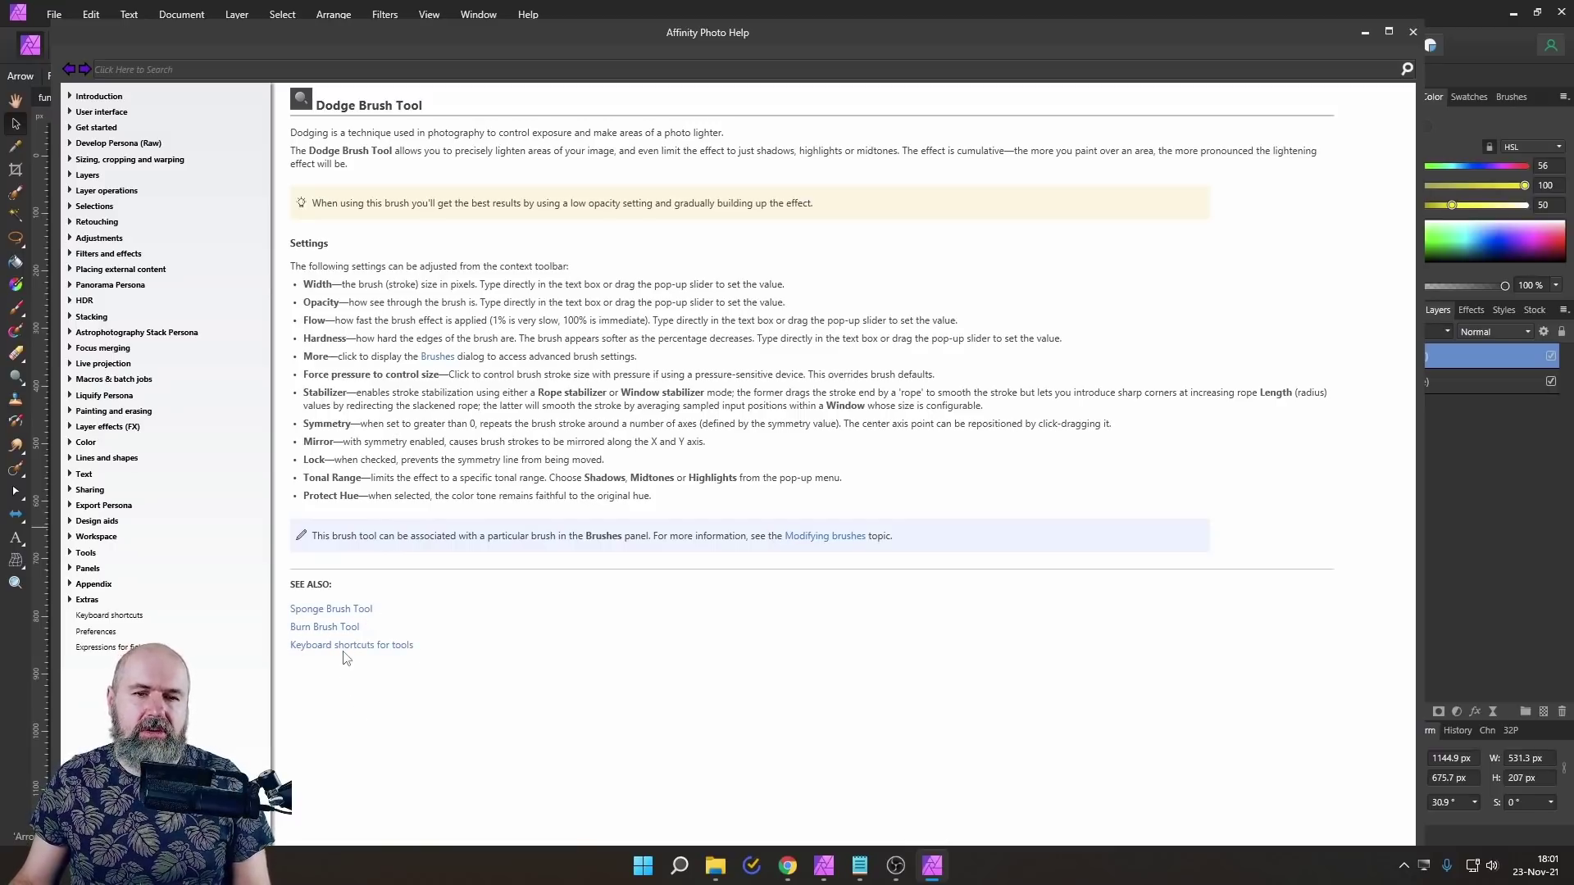
click(344, 647)
scroll(475, 627, down, 5)
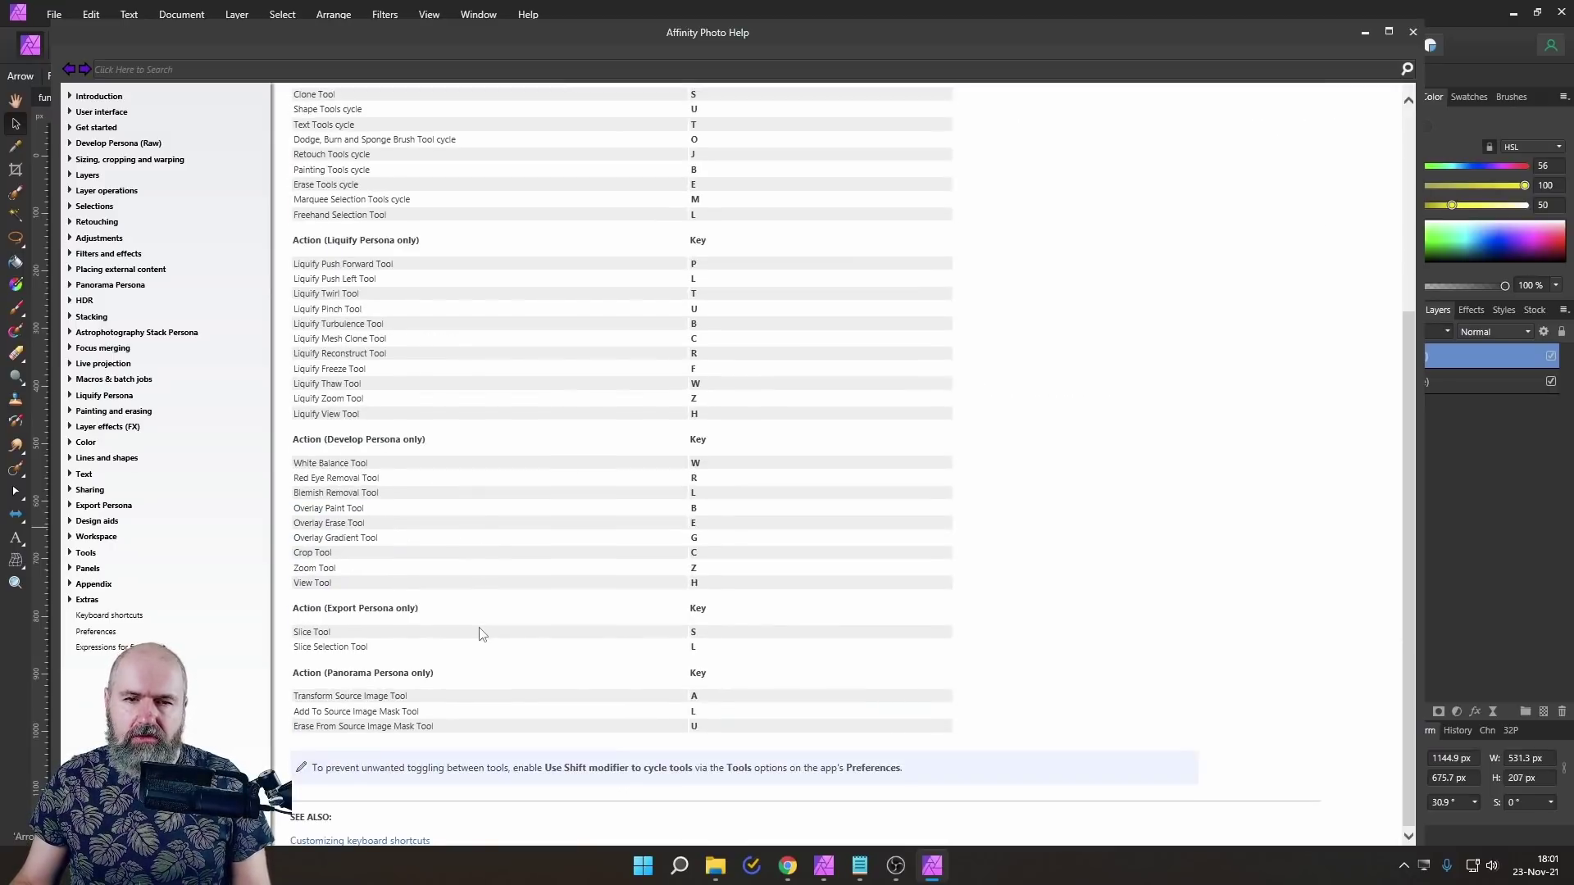
scroll(480, 634, up, 4)
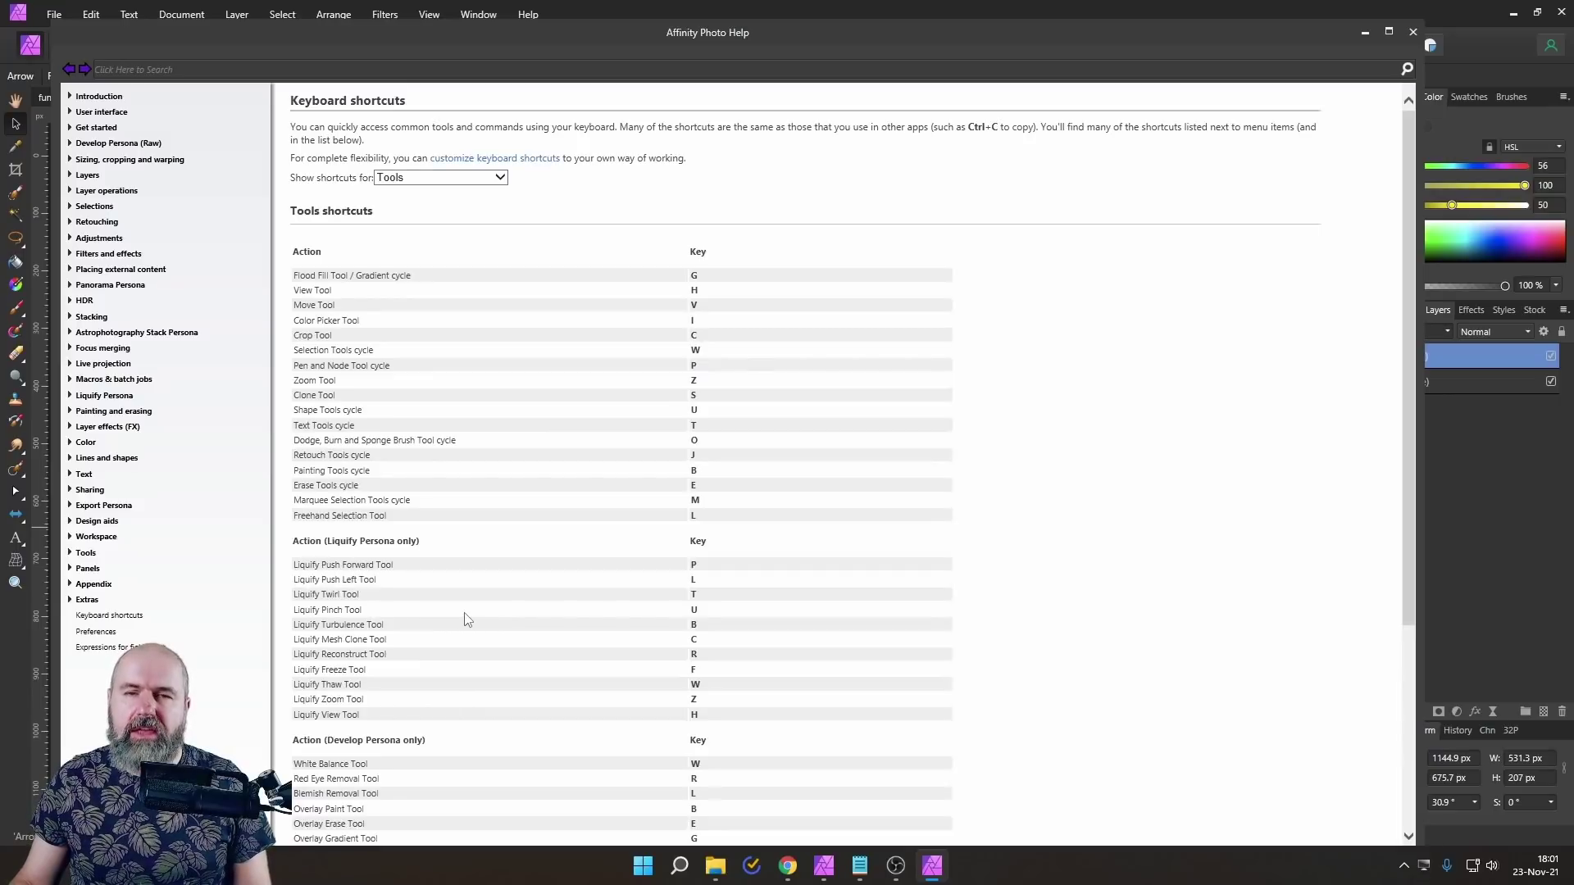
click(1413, 31)
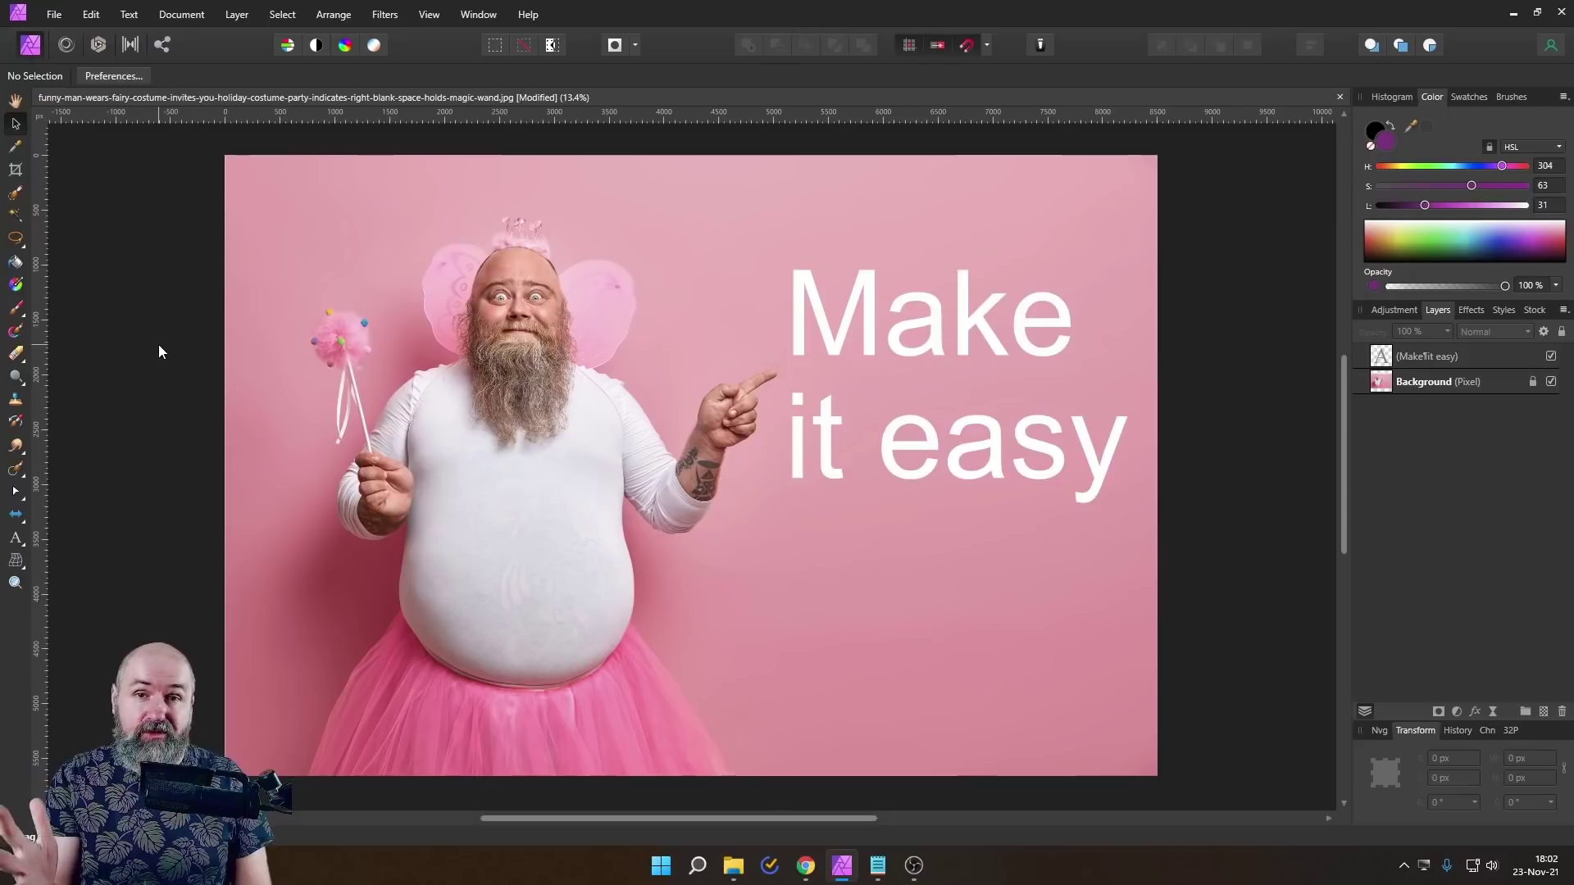
Step: Start a new document and browse its presets and templates lists
click(51, 14)
click(66, 51)
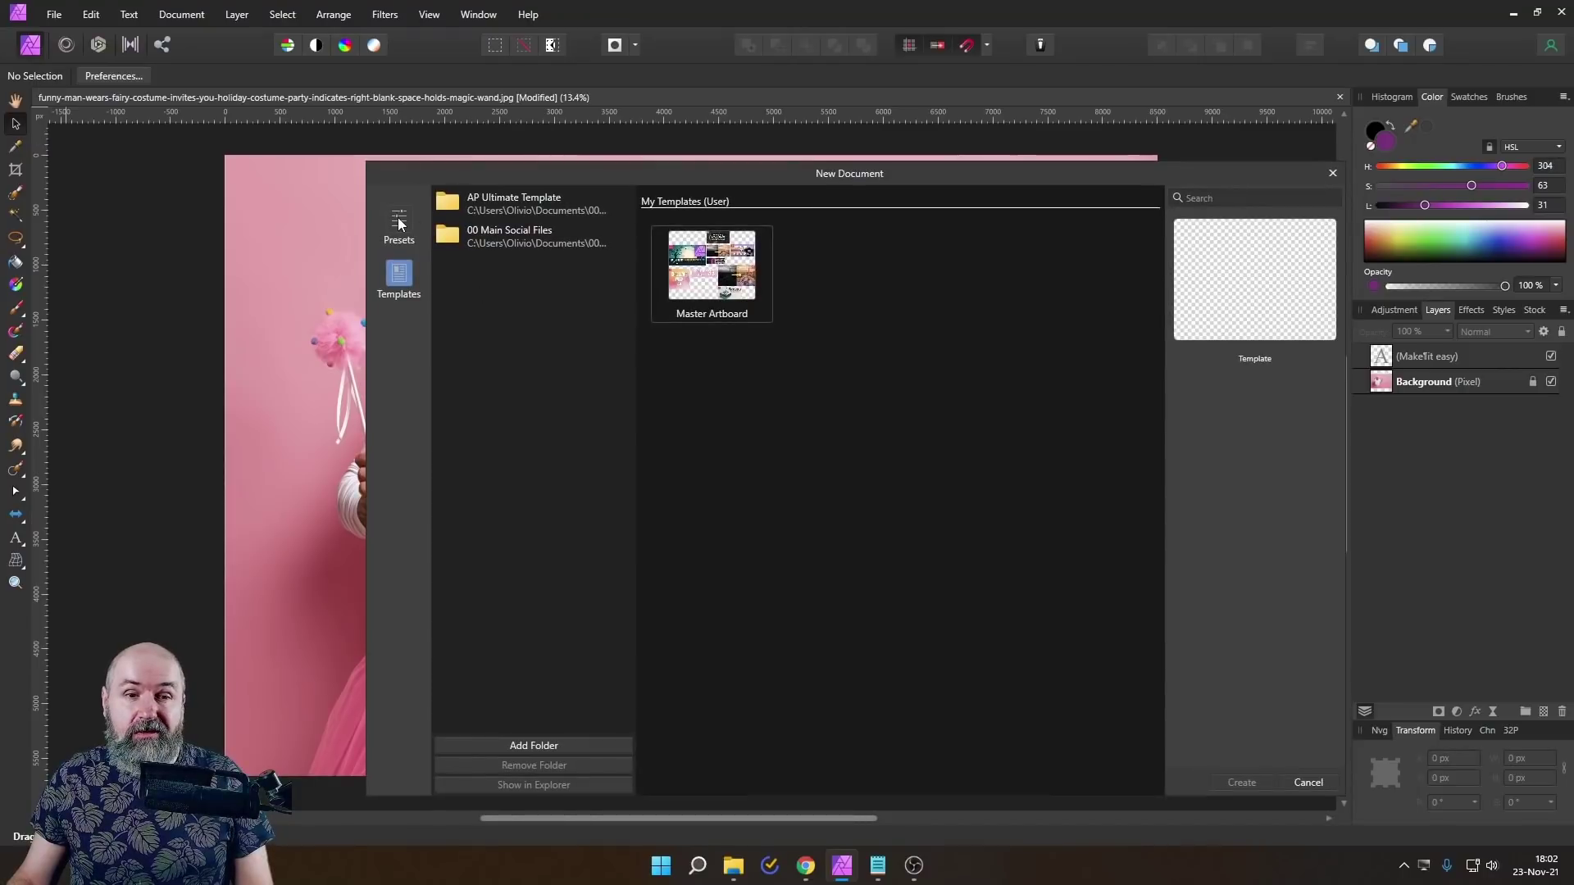
click(399, 221)
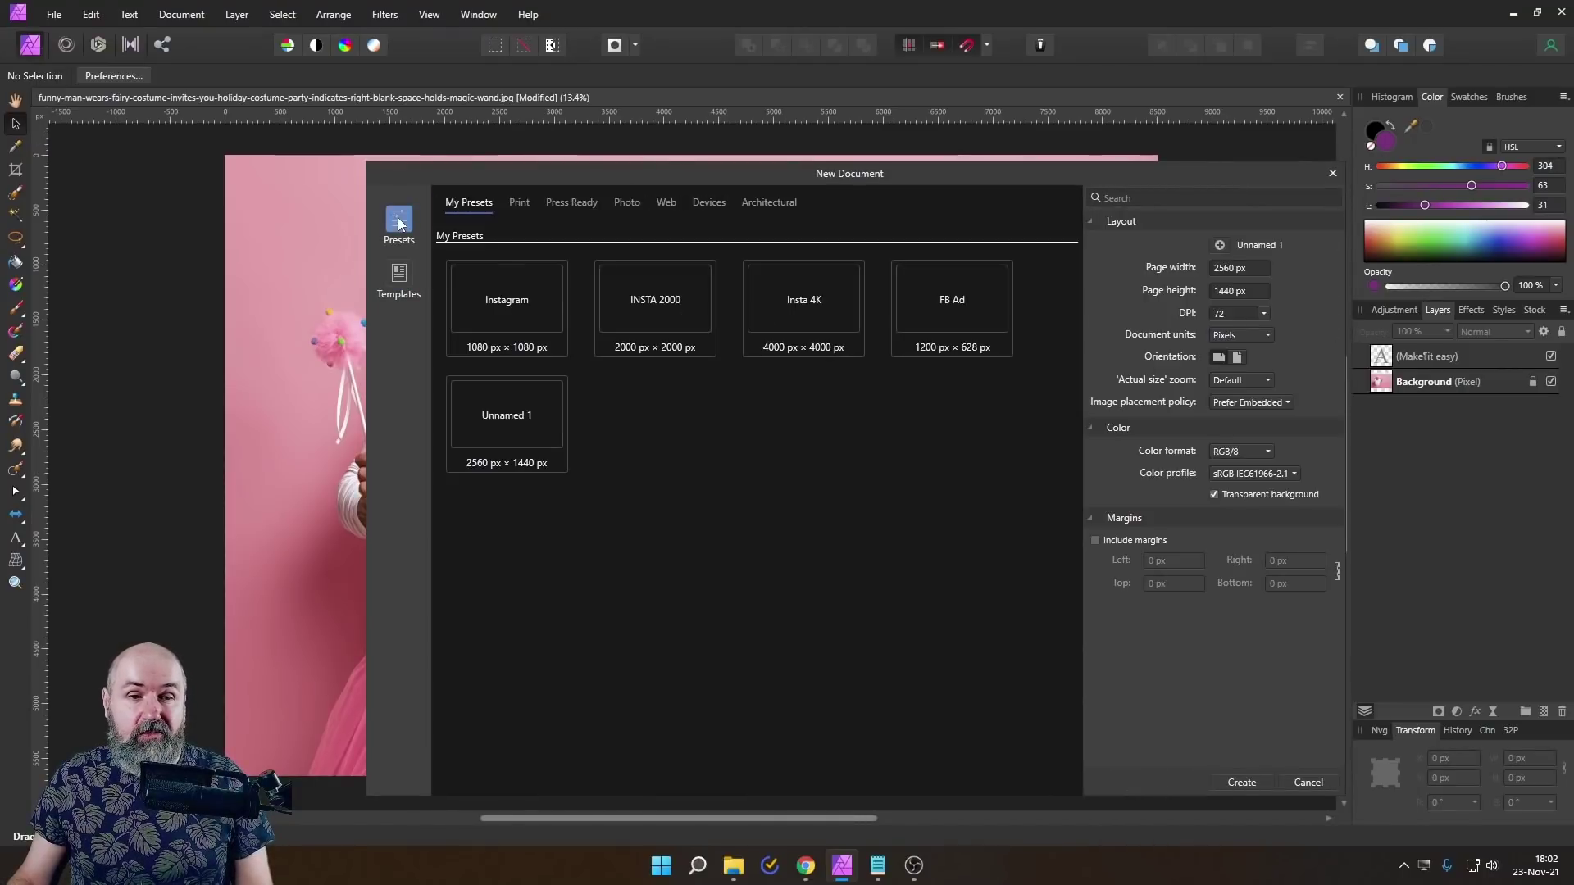
click(399, 279)
click(397, 232)
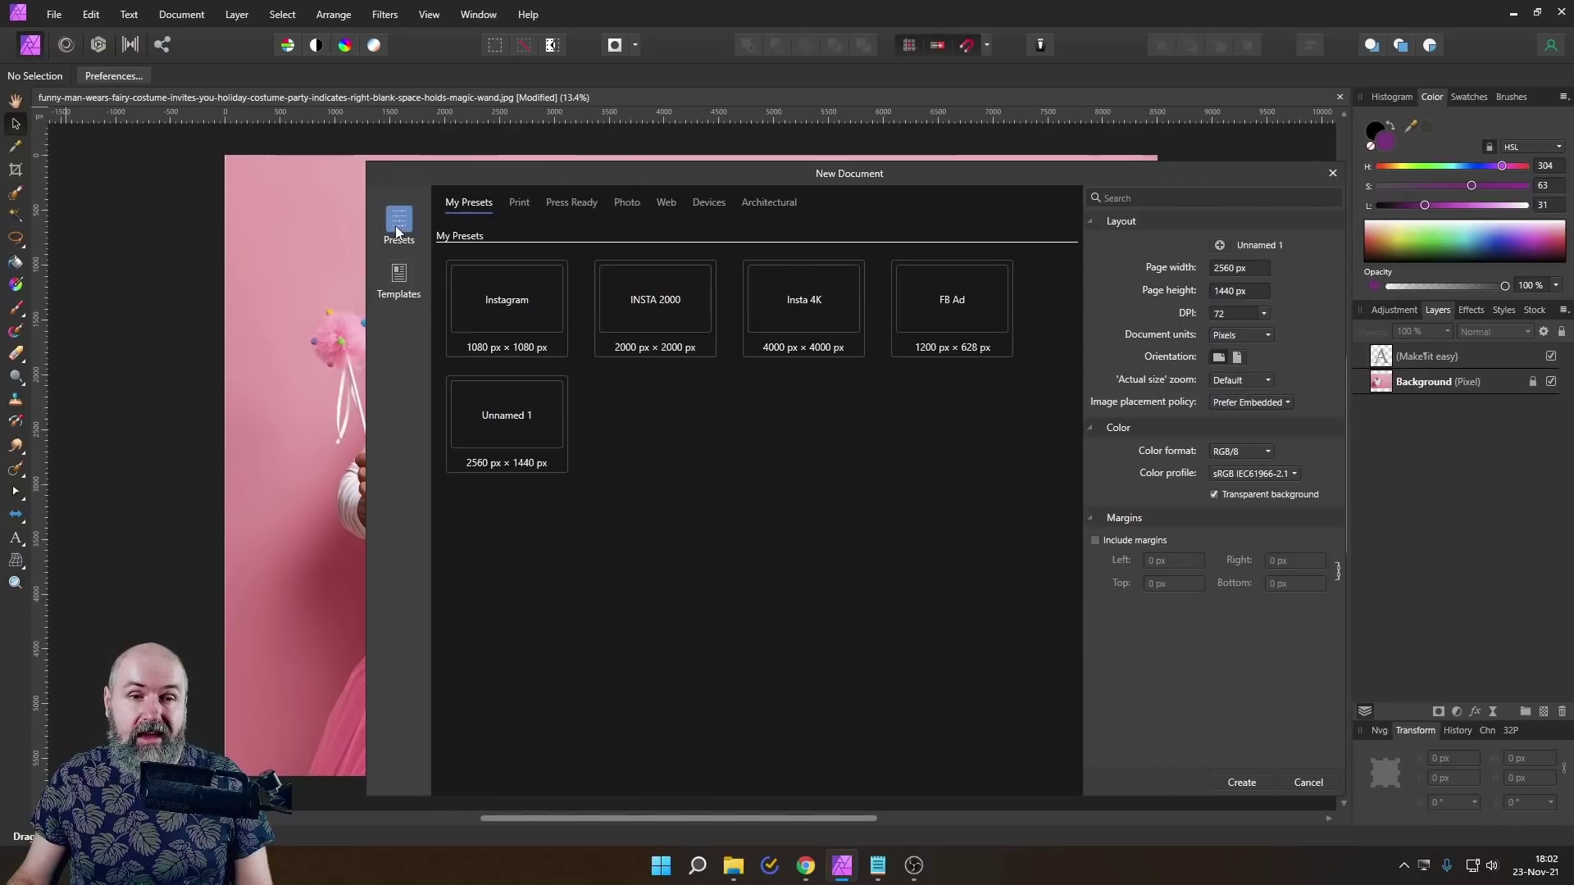
drag(503, 175, 362, 159)
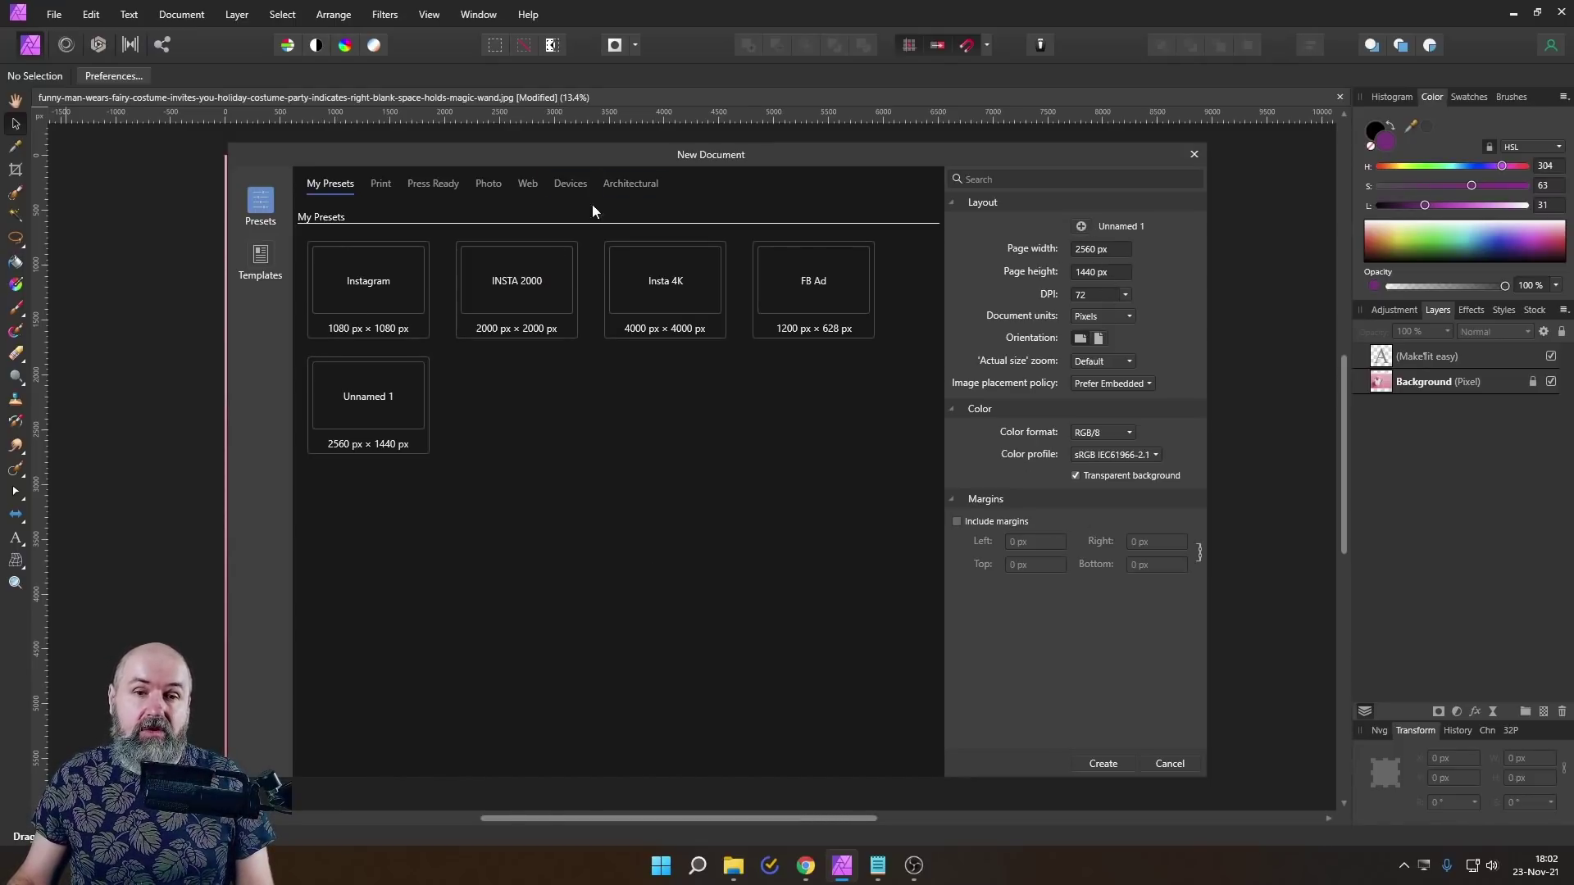
Step: Choose the Web WQHD 2560 × 1440 size and save it as a new preset
click(525, 184)
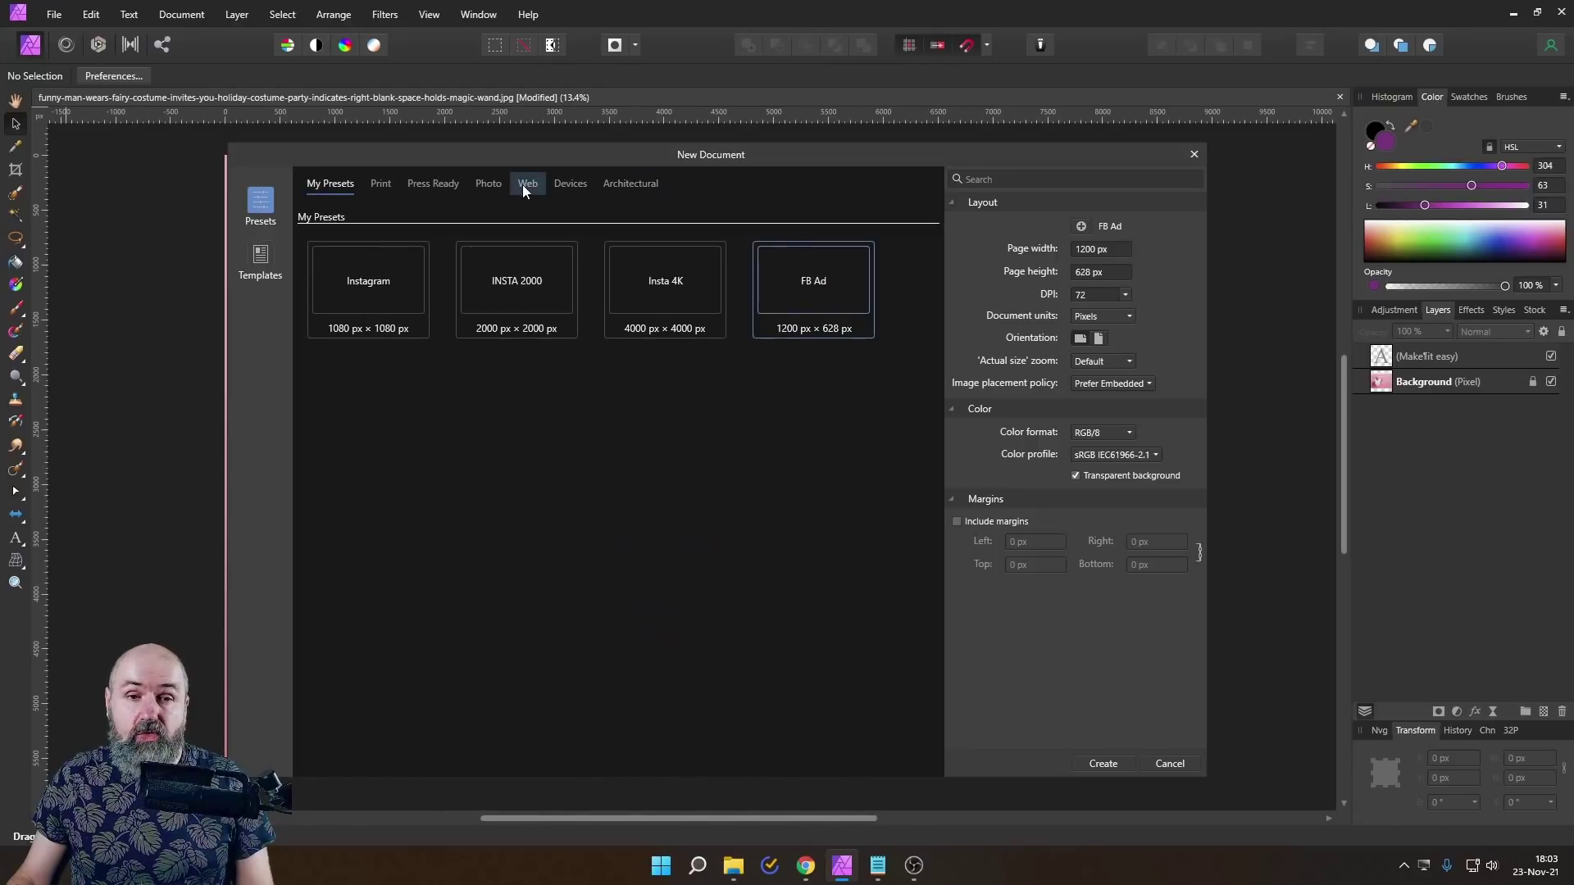
click(525, 184)
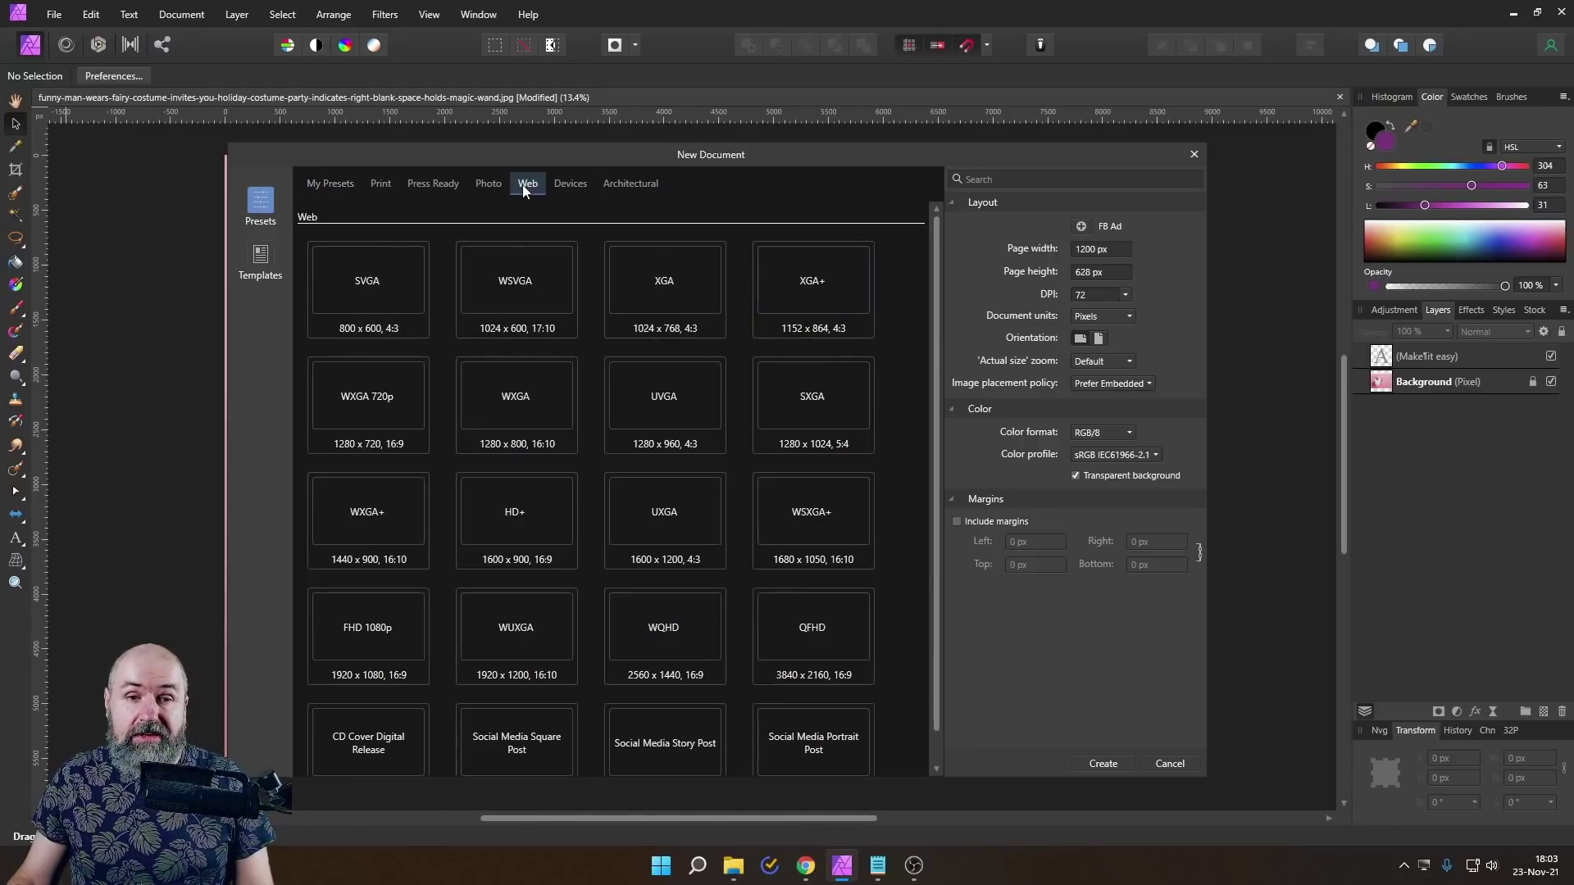
scroll(647, 564, down, 1)
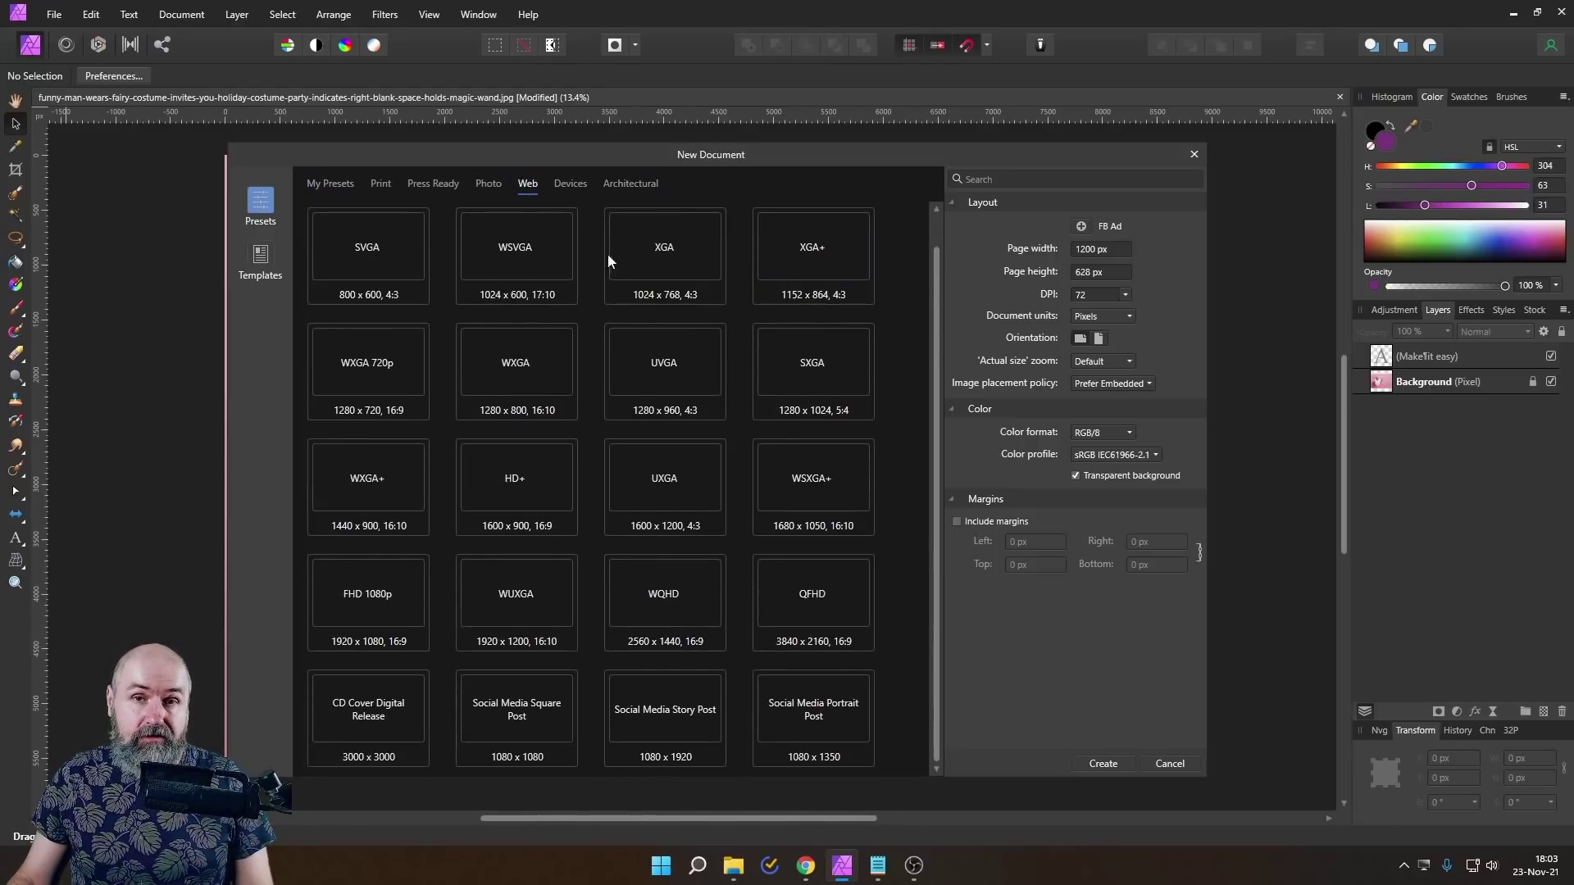
click(667, 613)
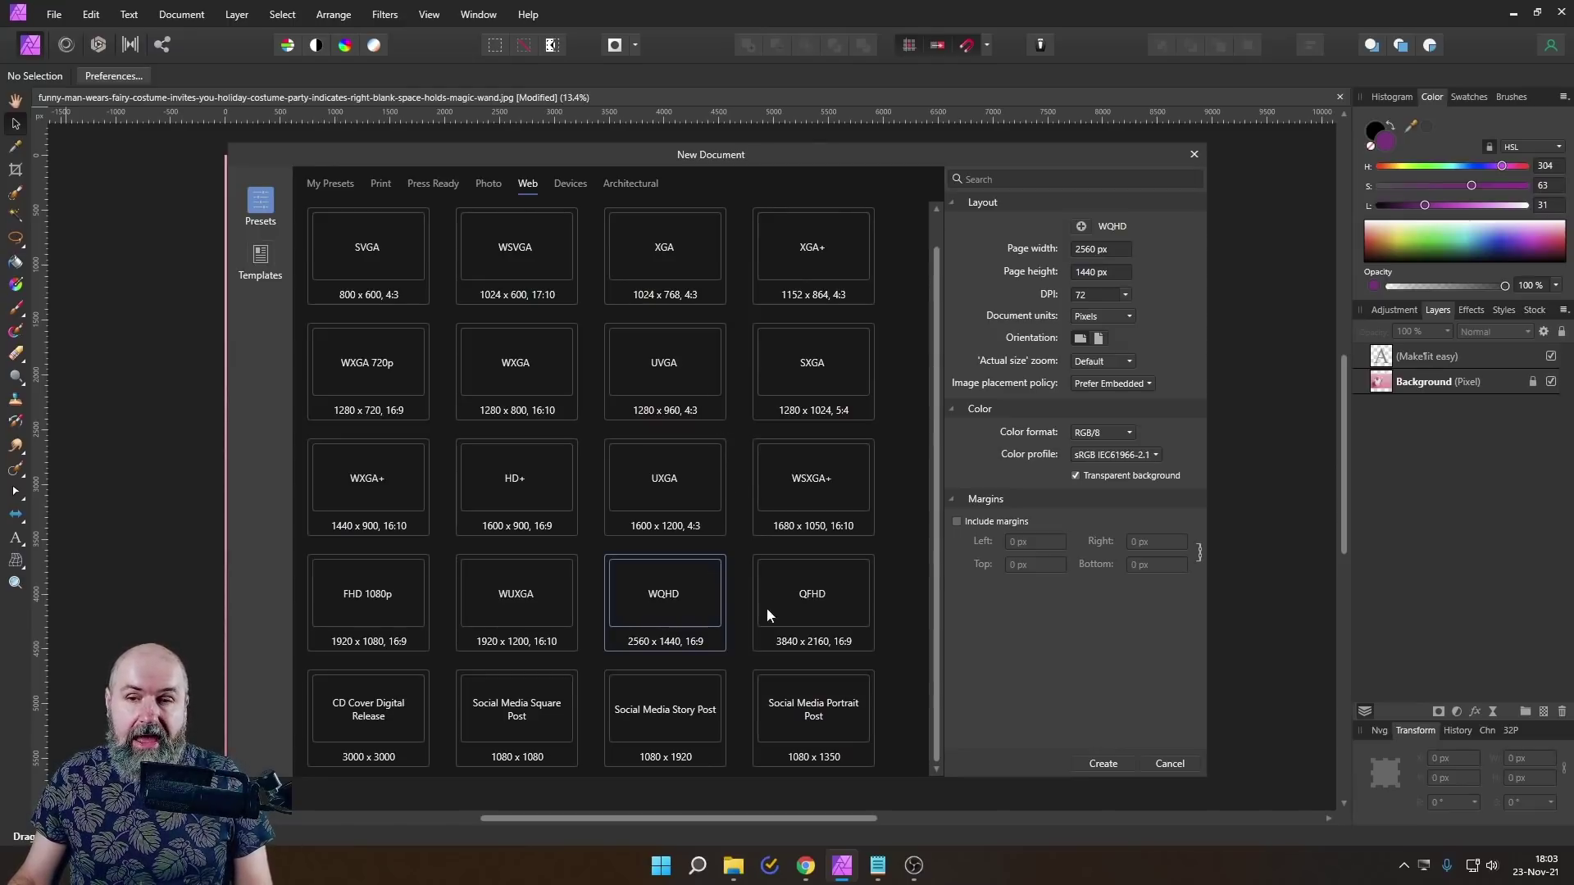
click(1086, 228)
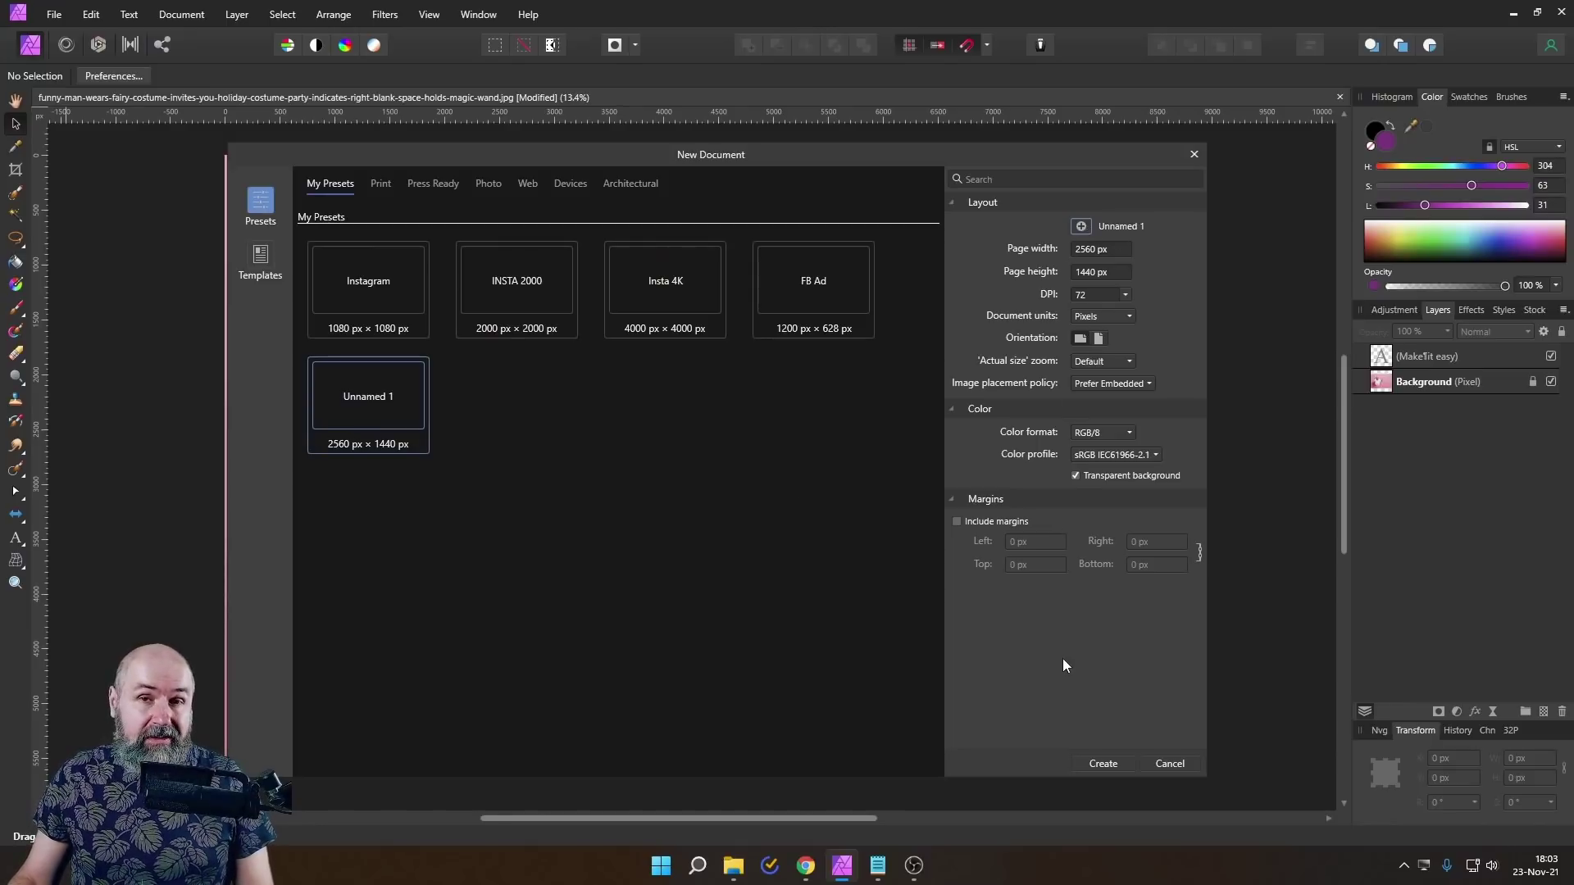
Step: Rename the preset to 'test 1' and view the 00 Main Social Files templates
right_click(371, 403)
click(397, 412)
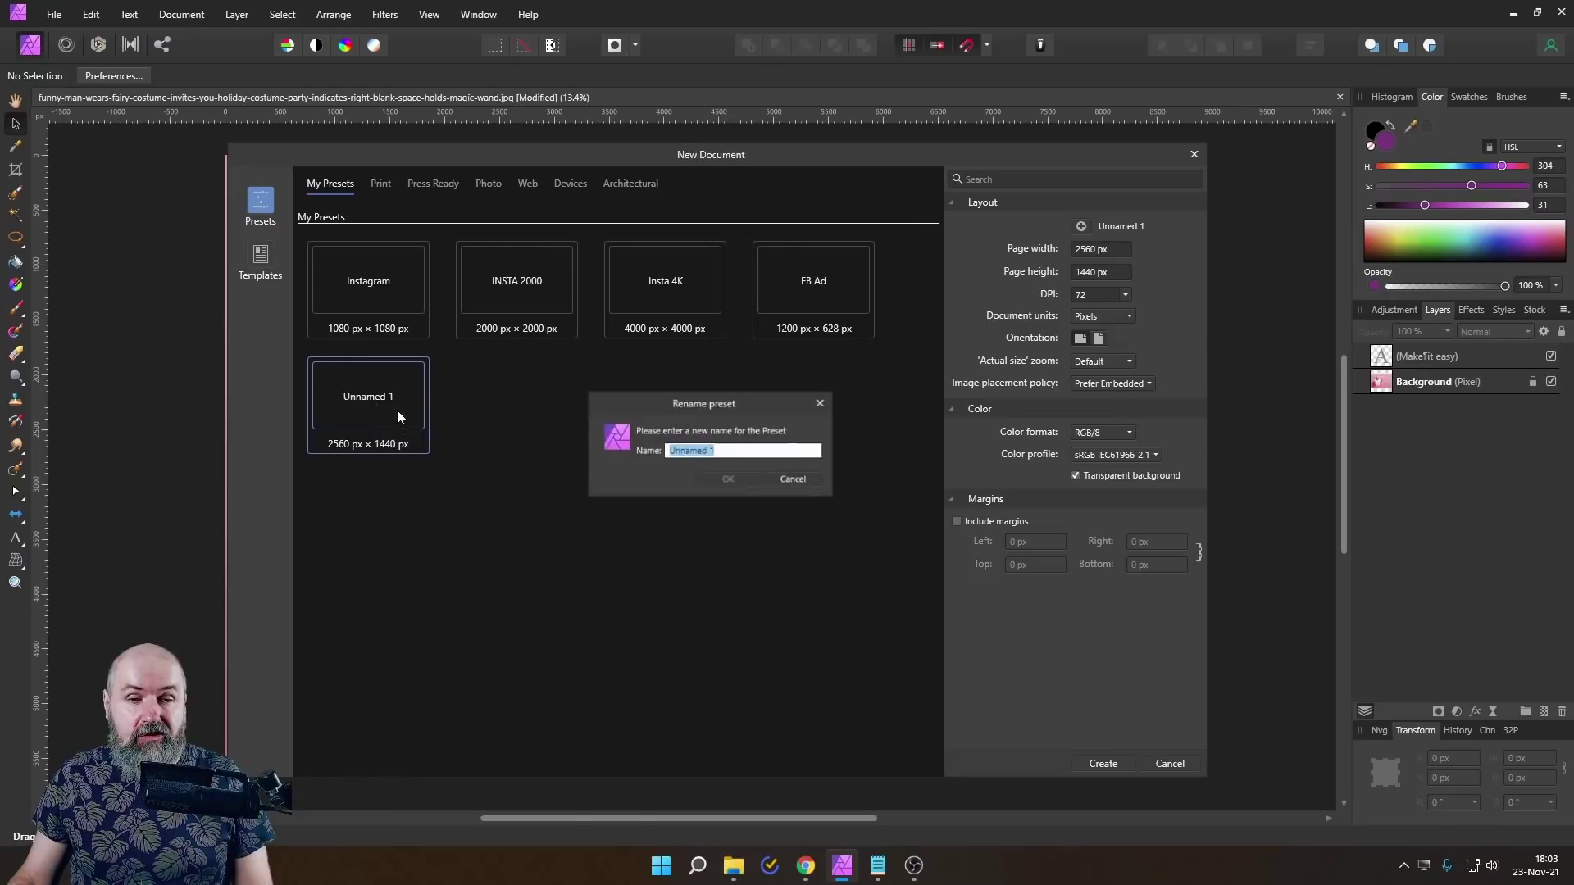
text(test 1)
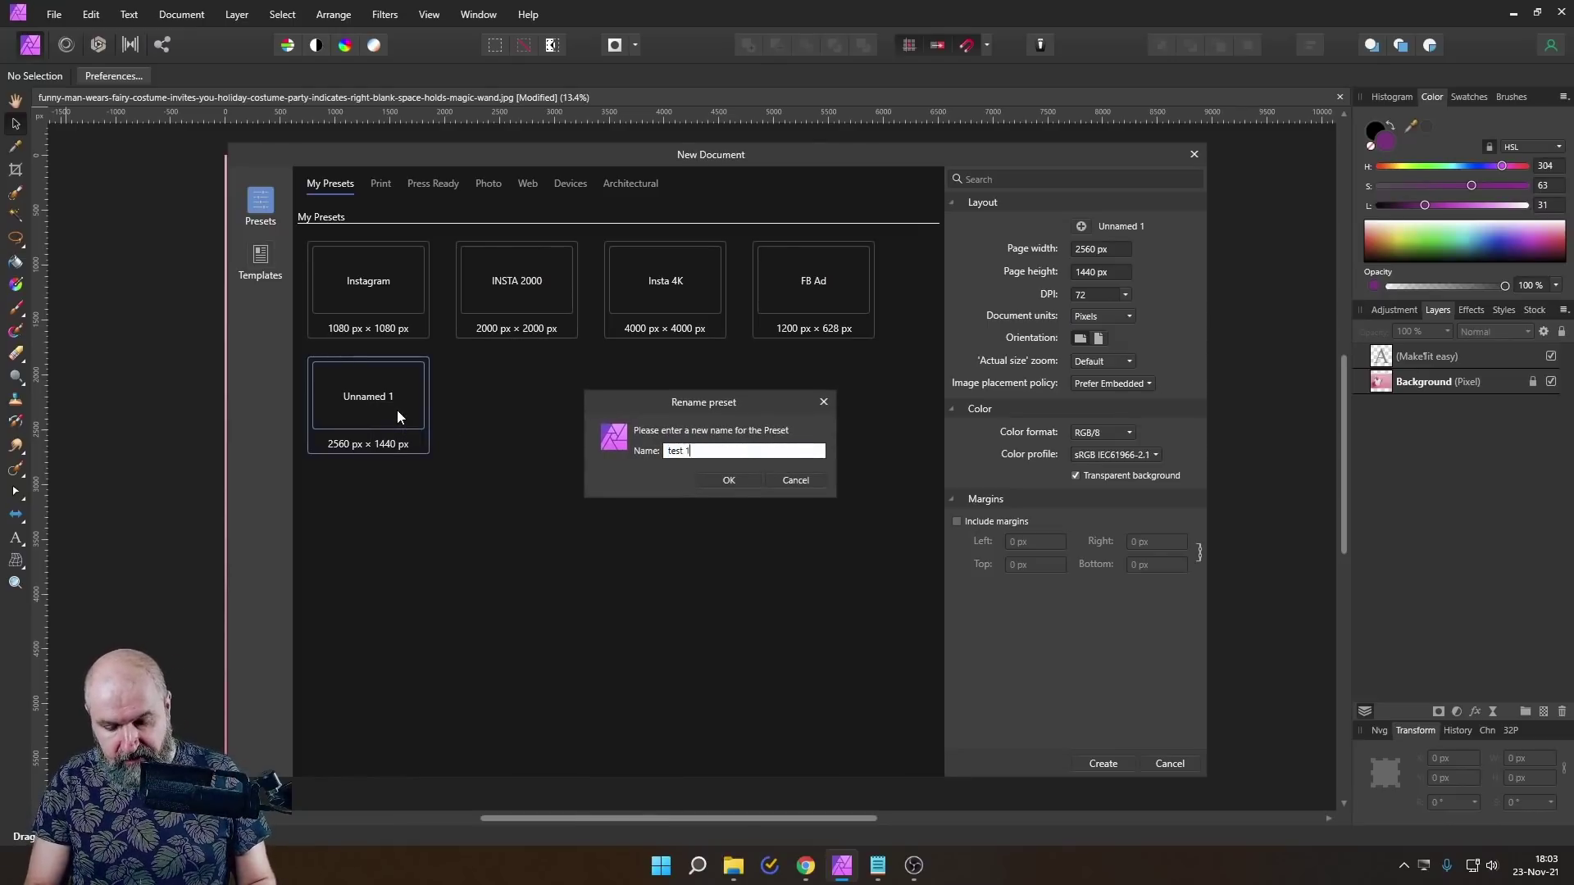
key(Return)
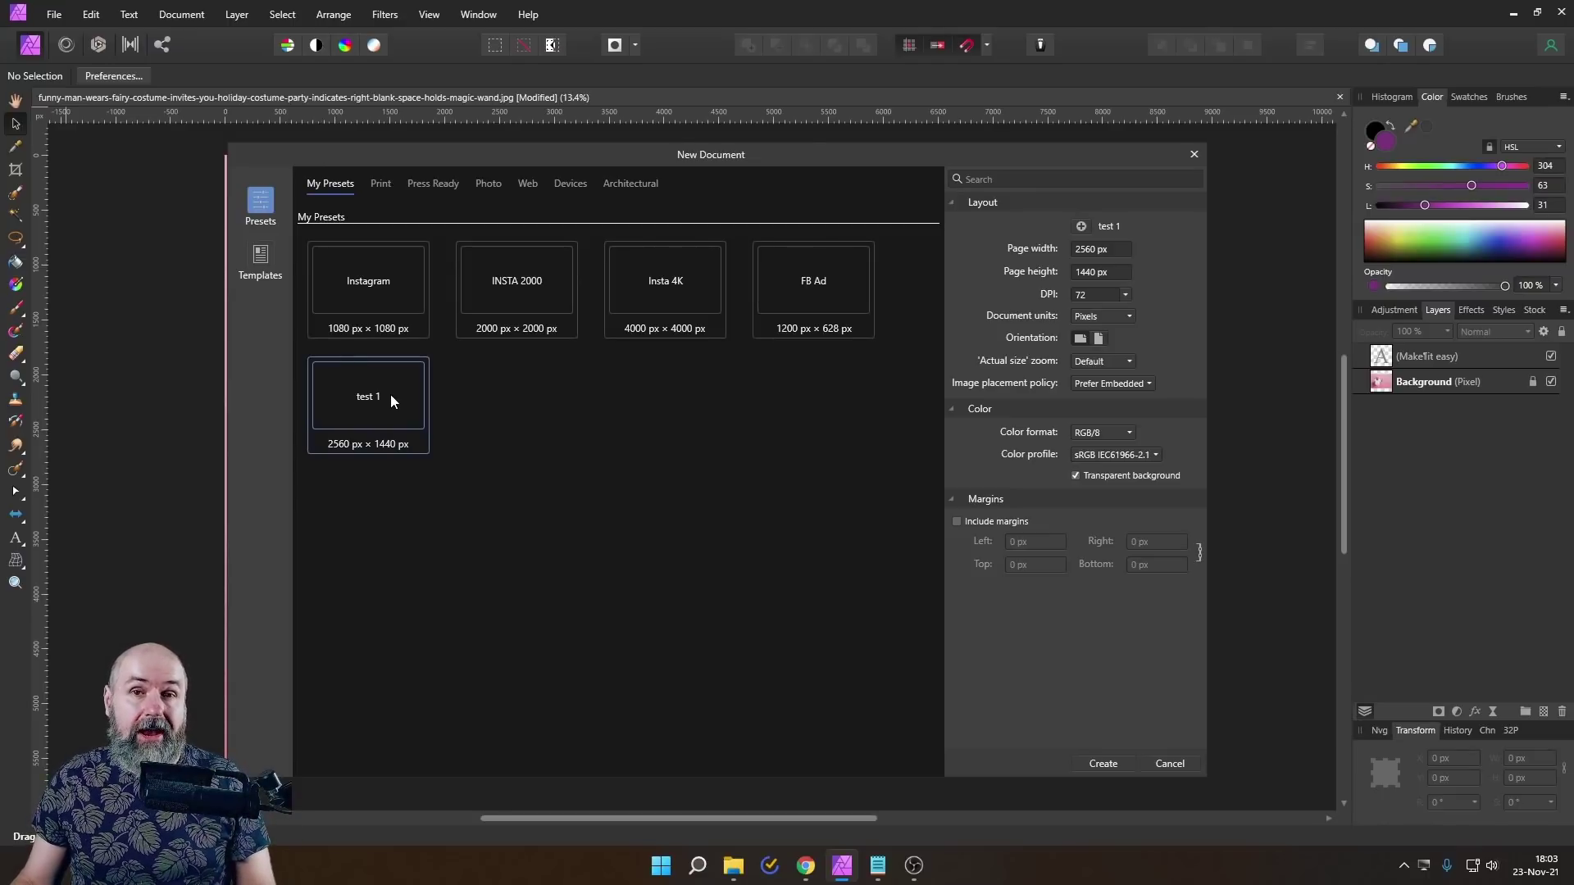
click(258, 266)
click(371, 218)
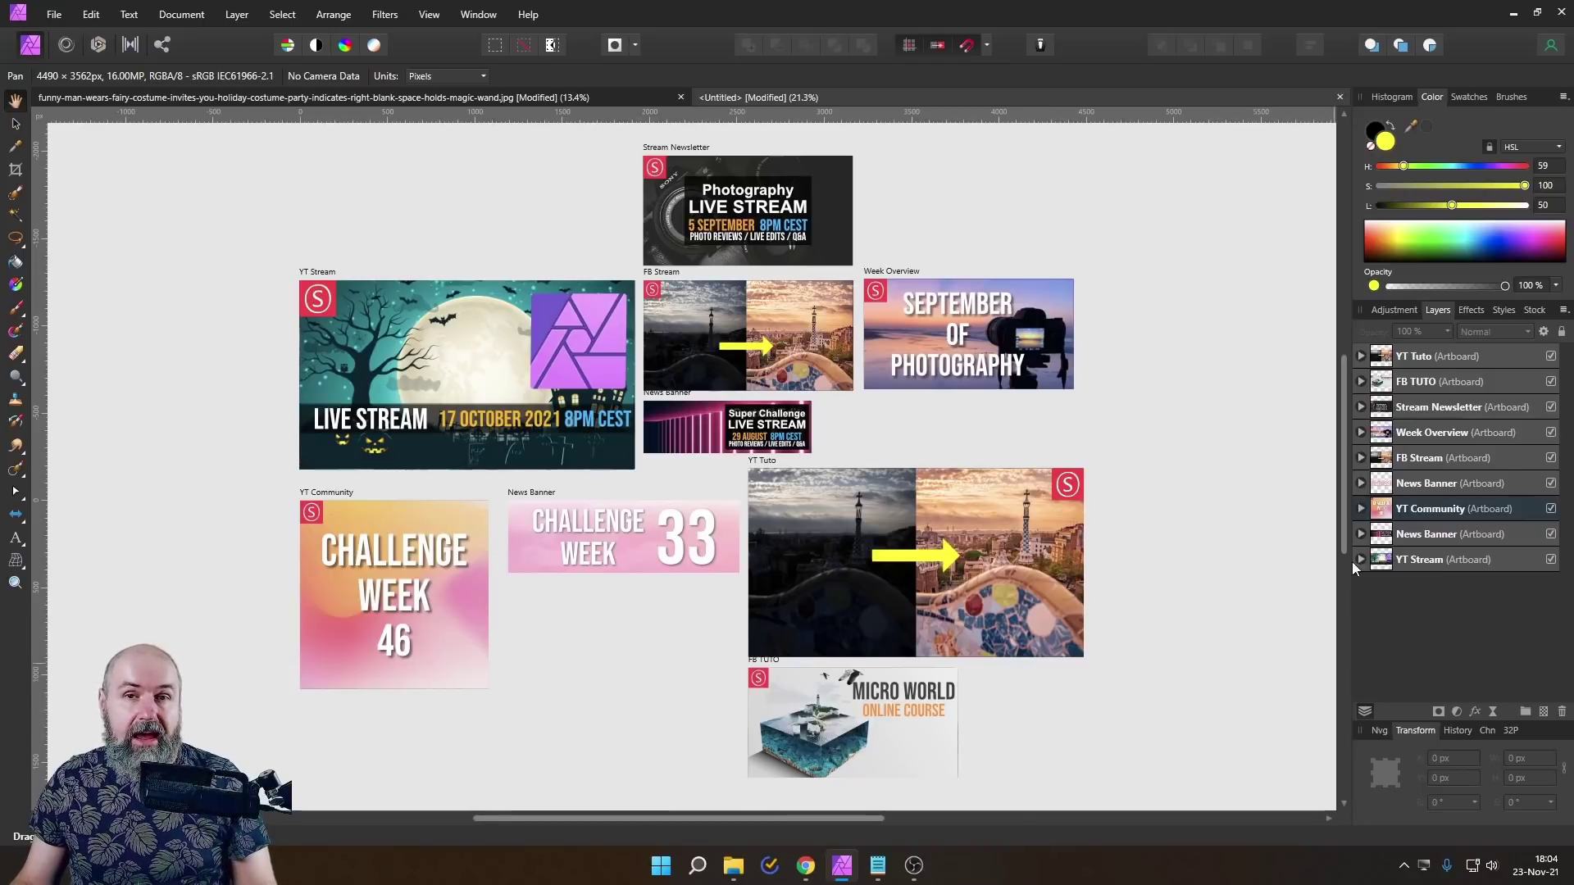
Step: Open the File menu in the Master Artboard document
click(55, 20)
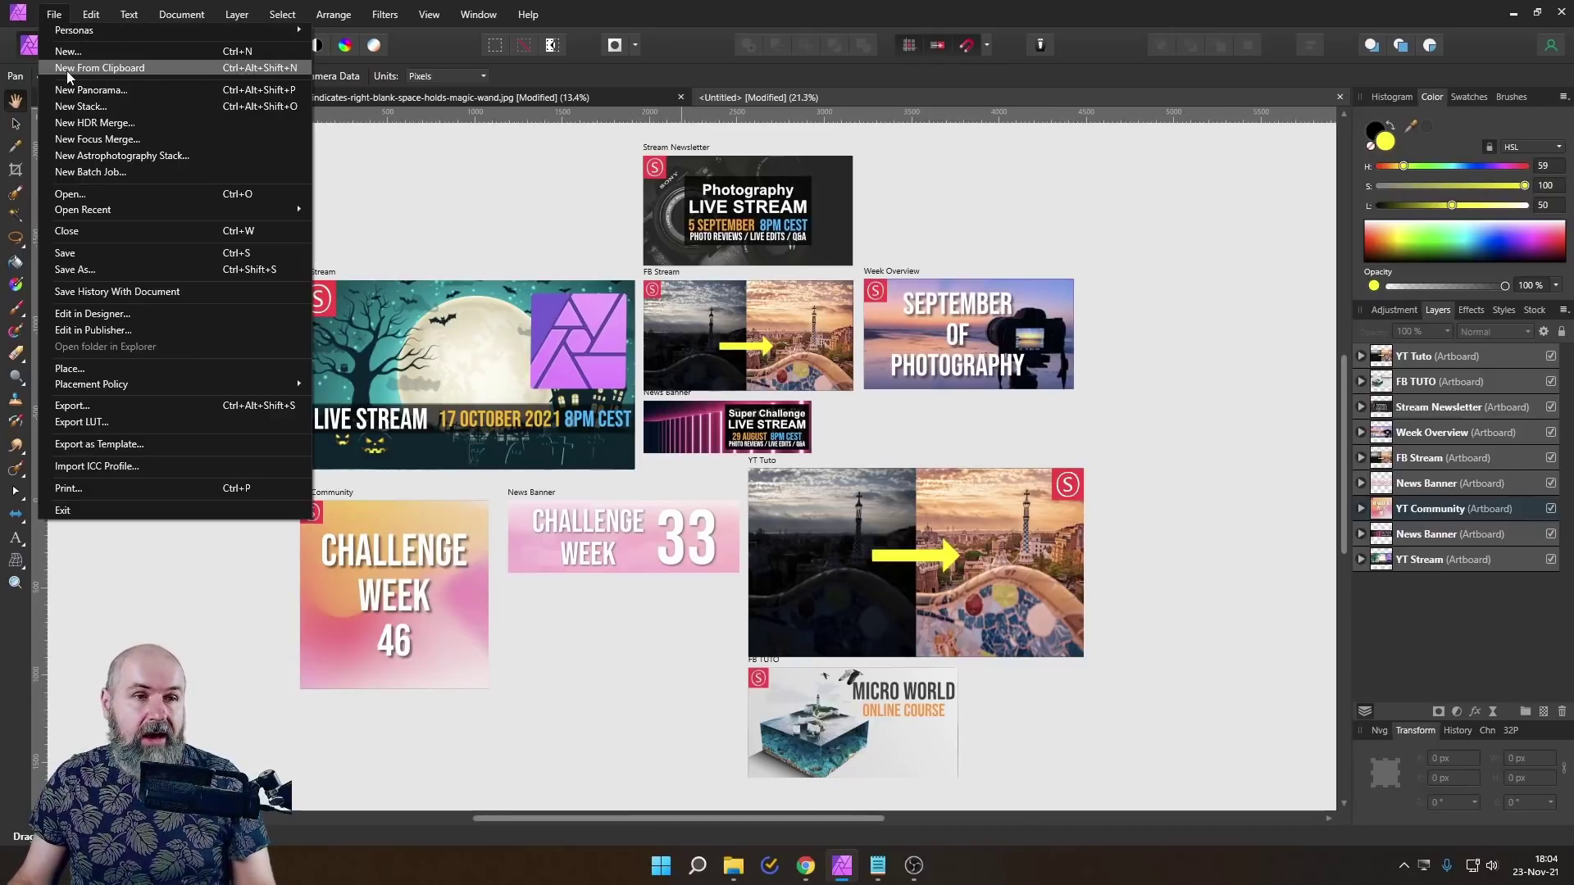
Step: Start a new document and browse the 00 Main Social Files templates
click(68, 51)
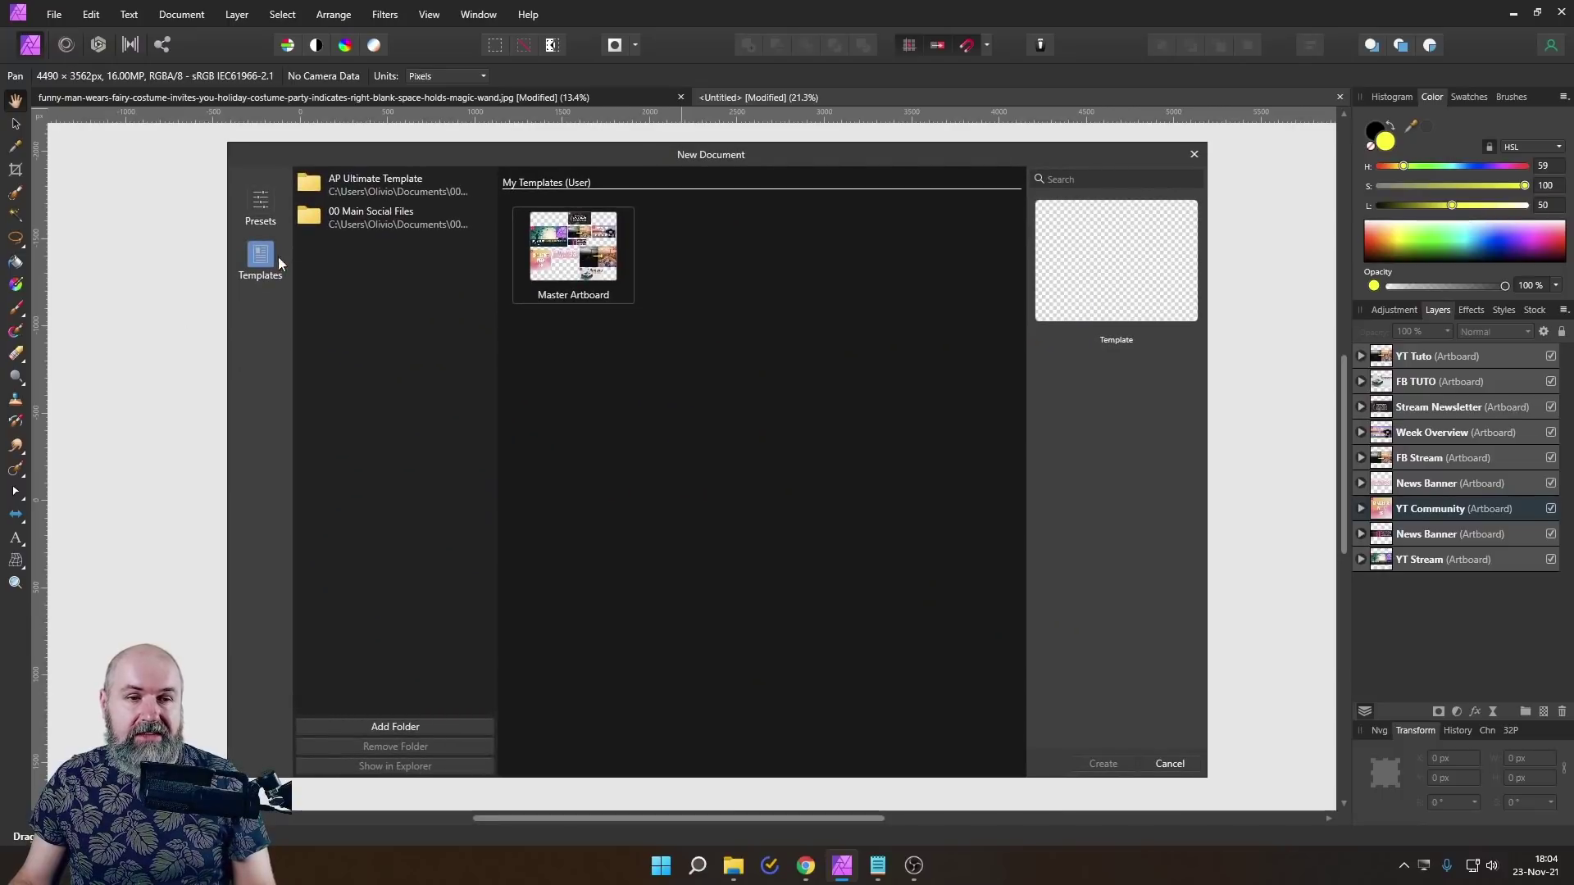
click(355, 225)
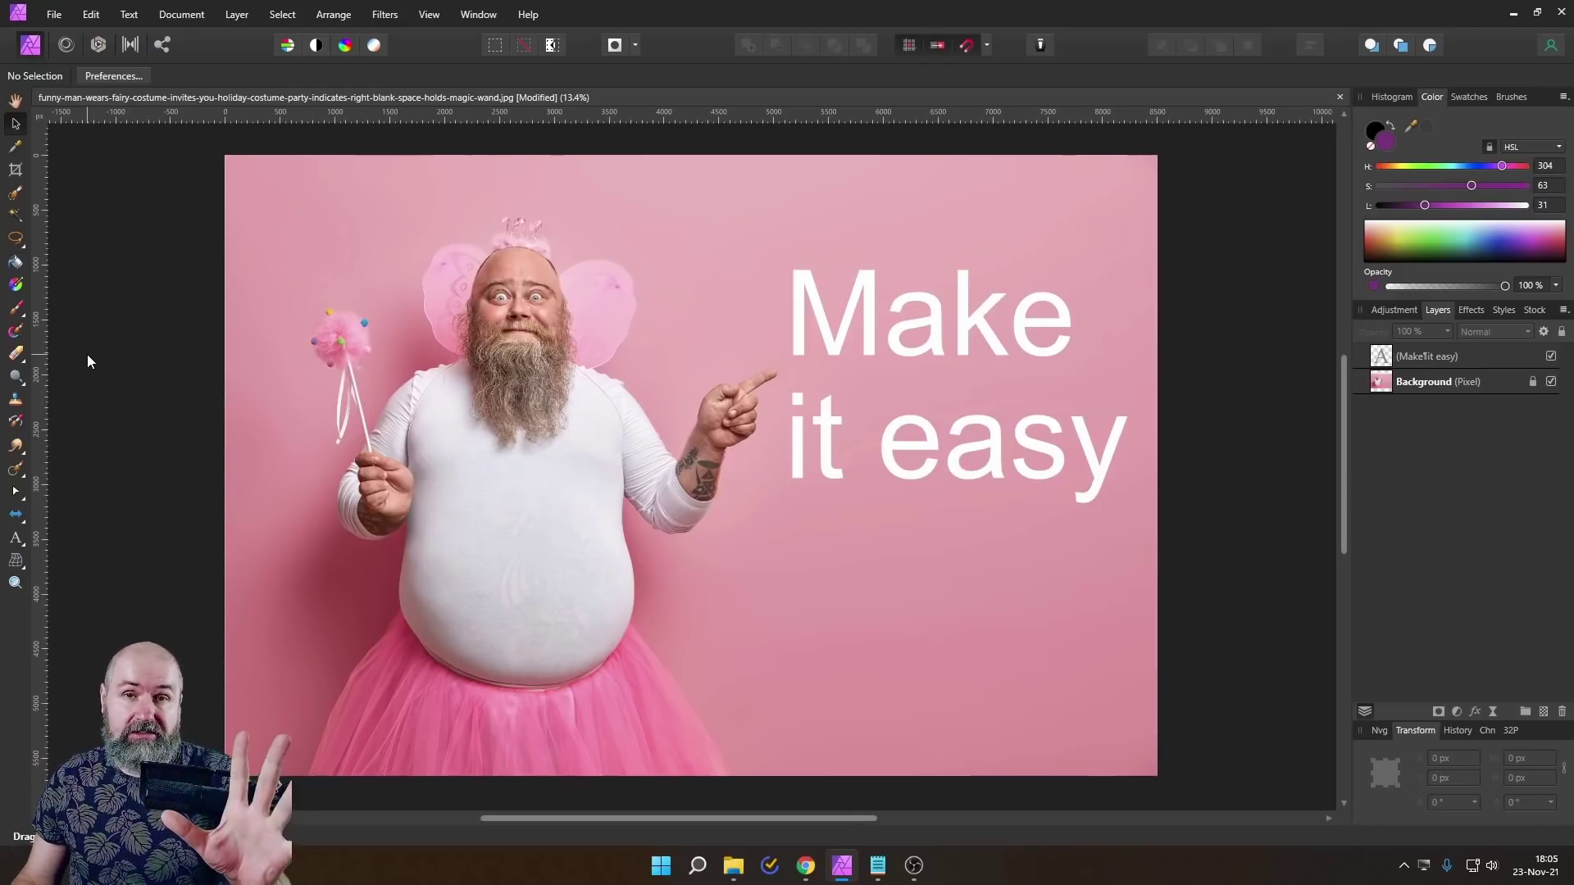
click(437, 16)
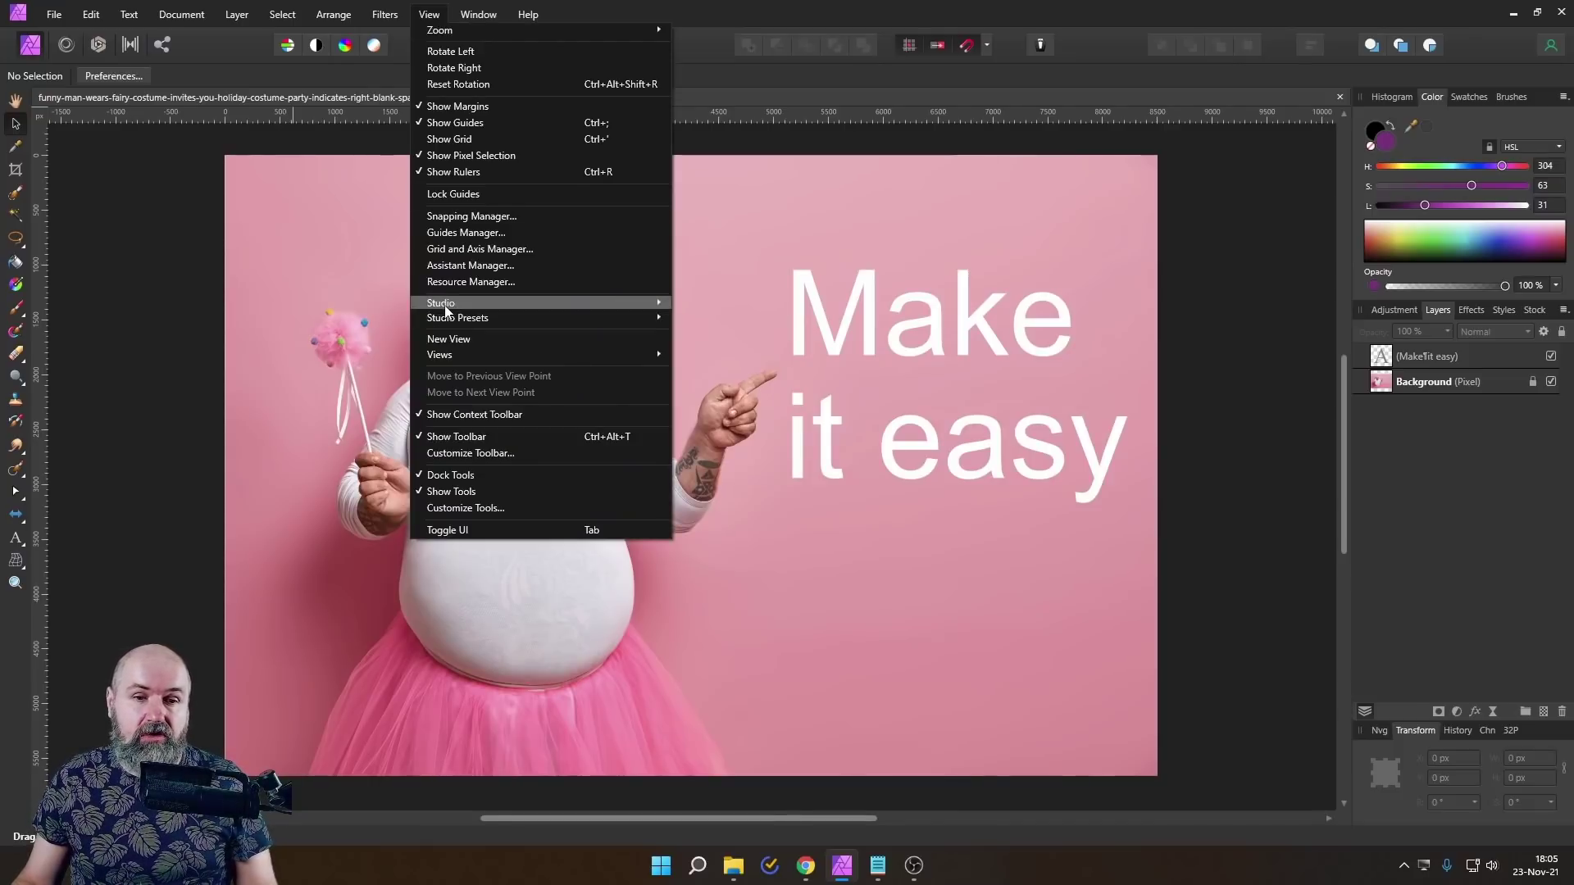
mouse_move(475, 303)
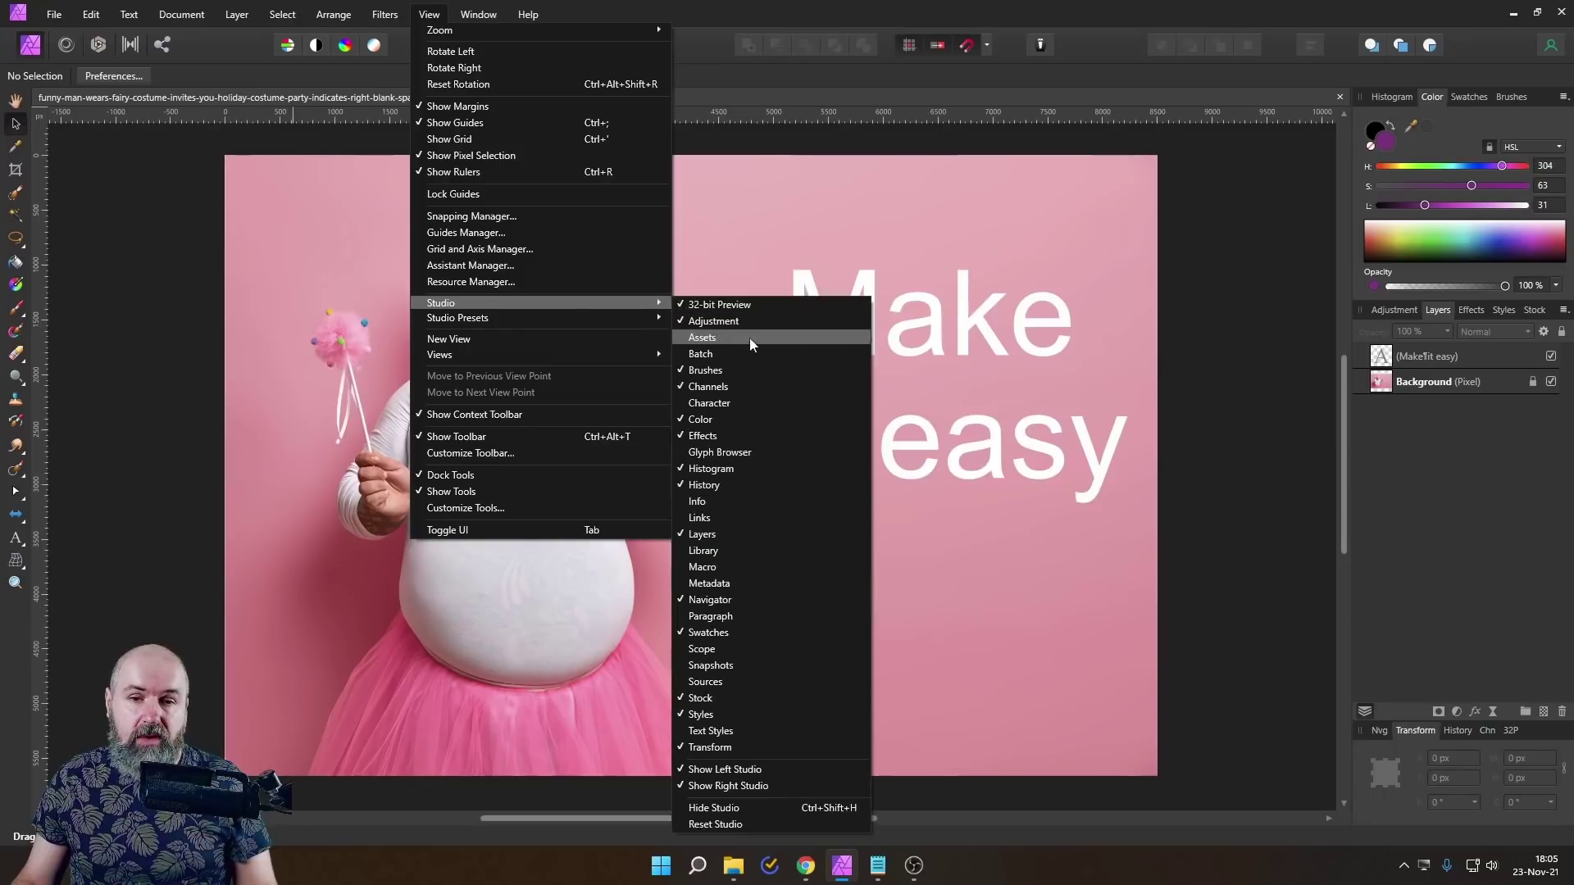
click(677, 337)
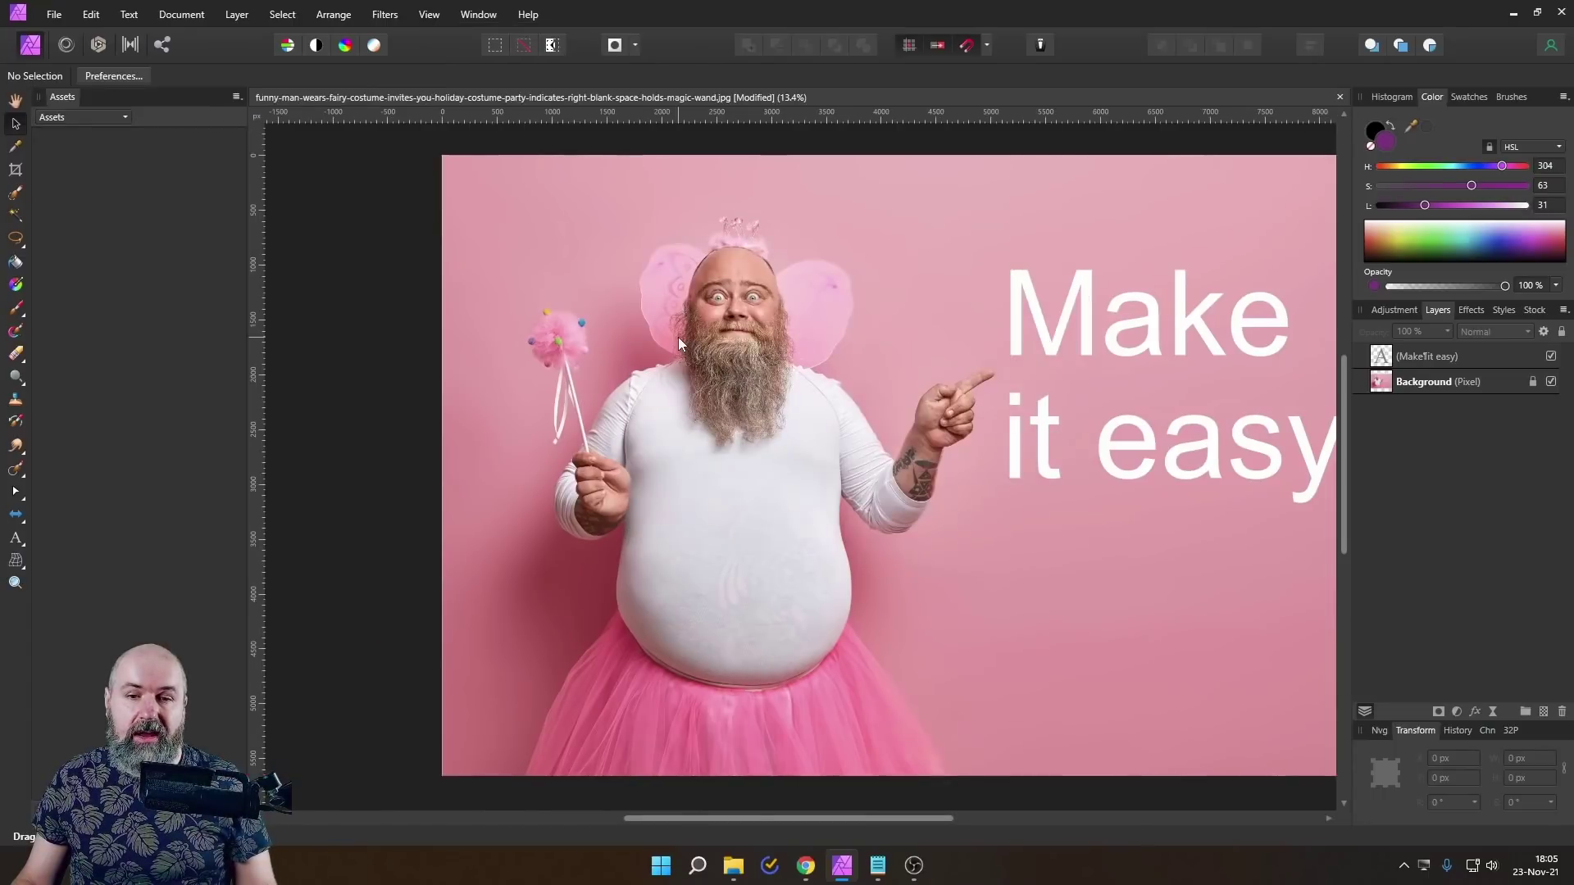
click(92, 116)
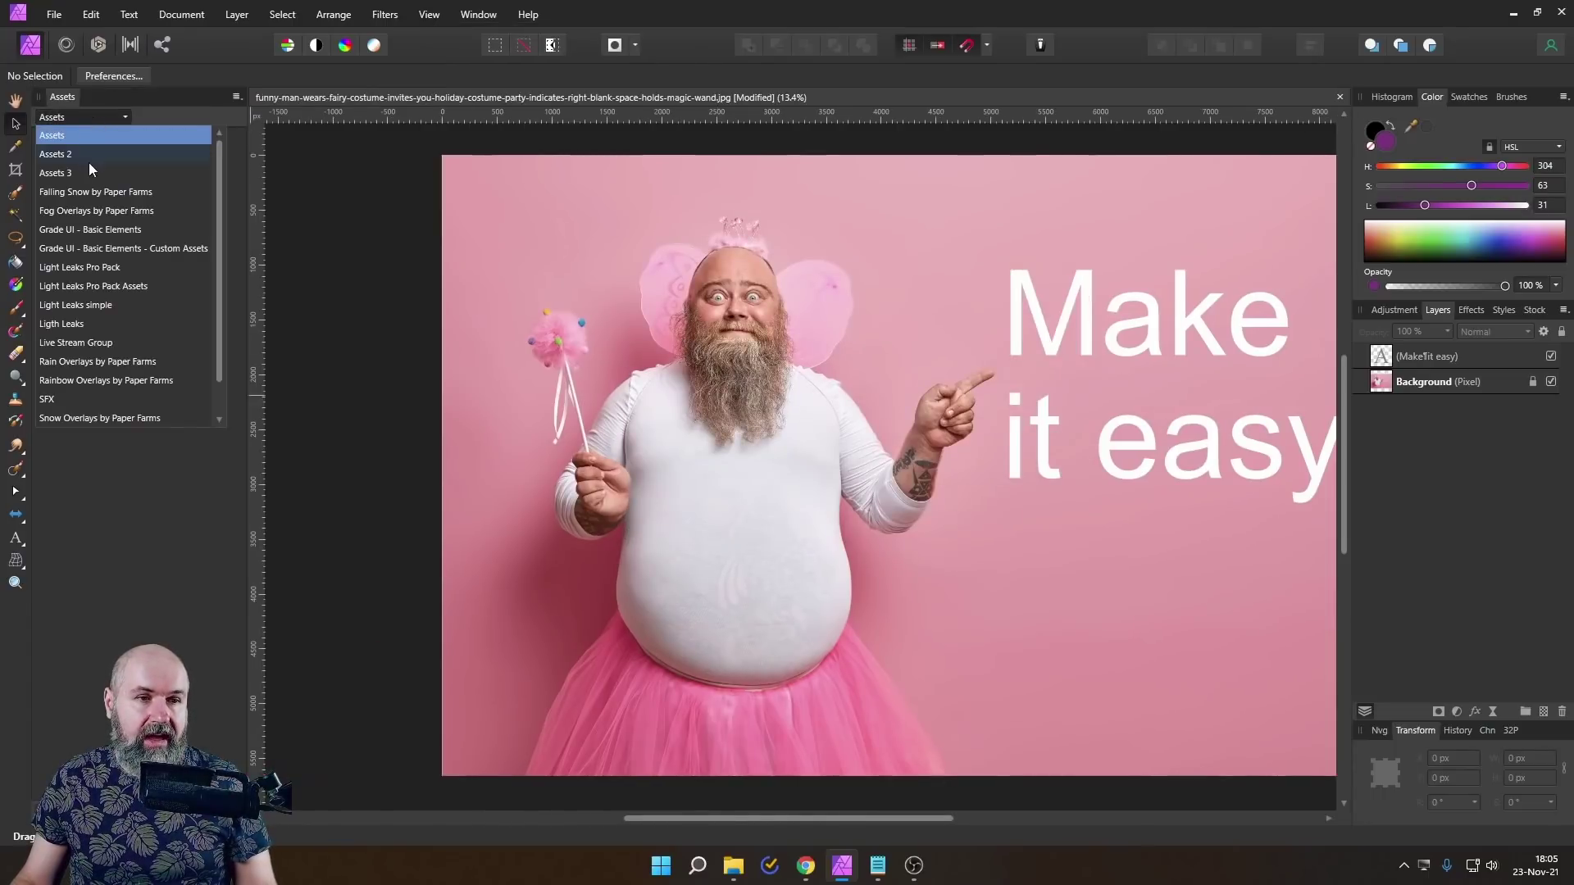
click(82, 192)
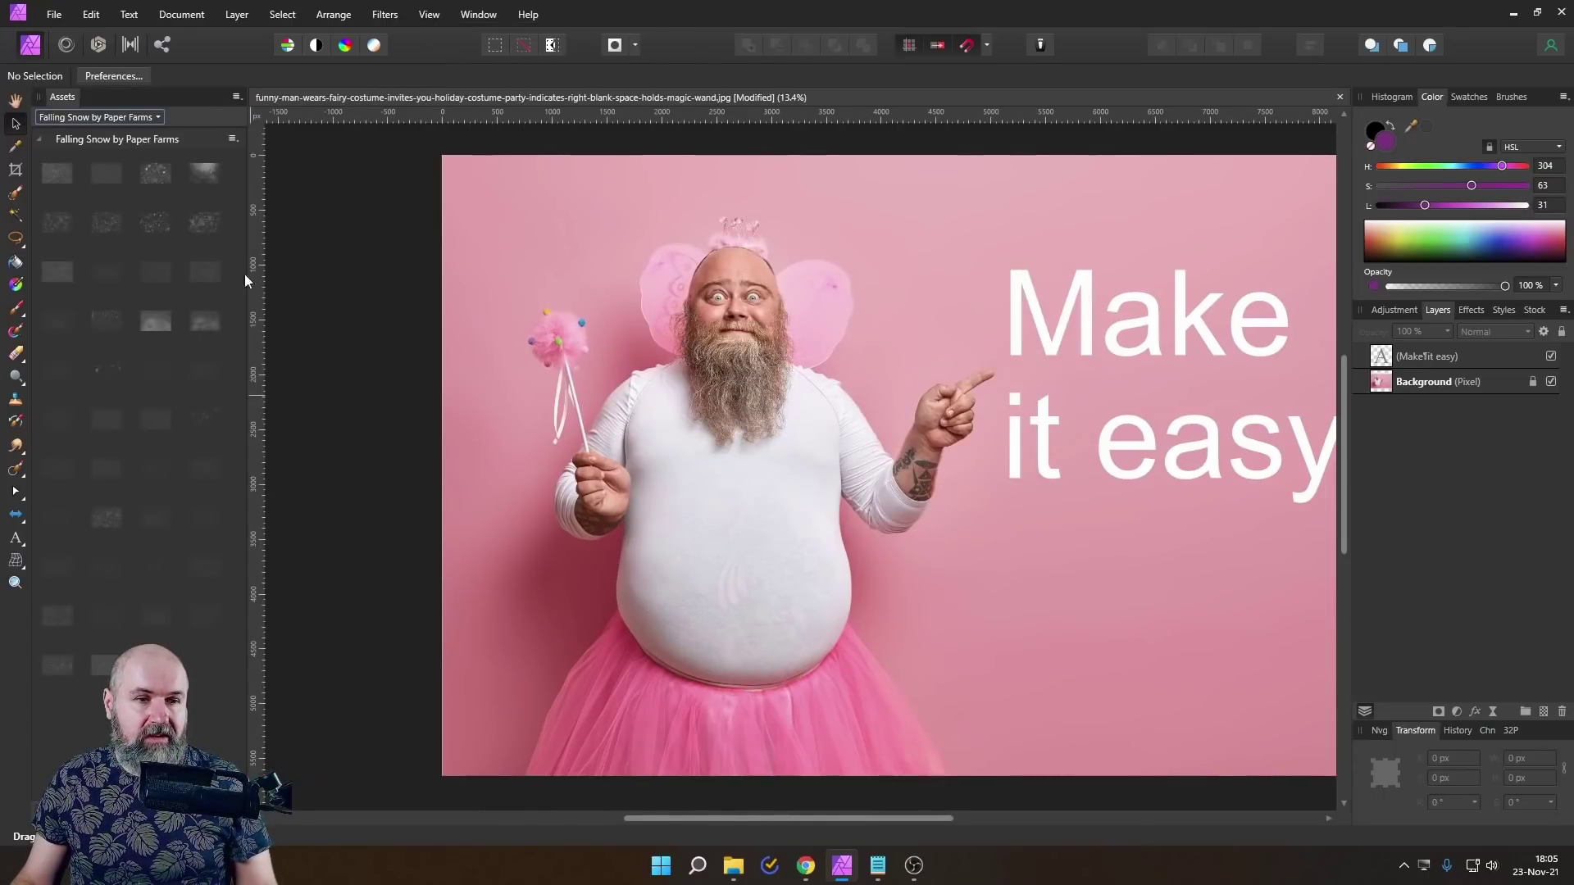
click(431, 16)
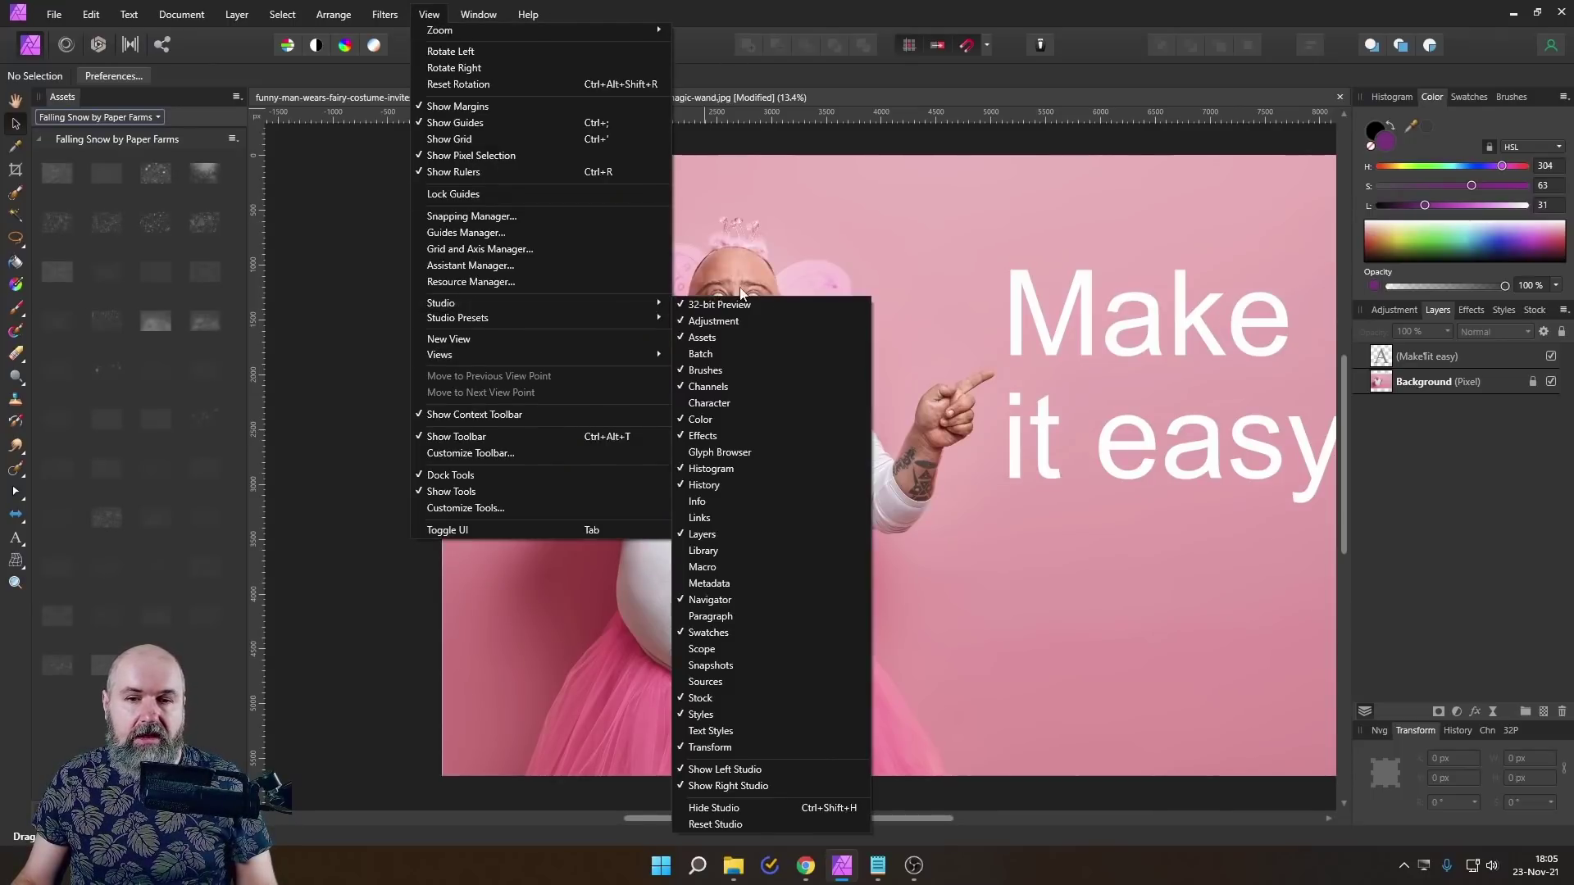
click(680, 336)
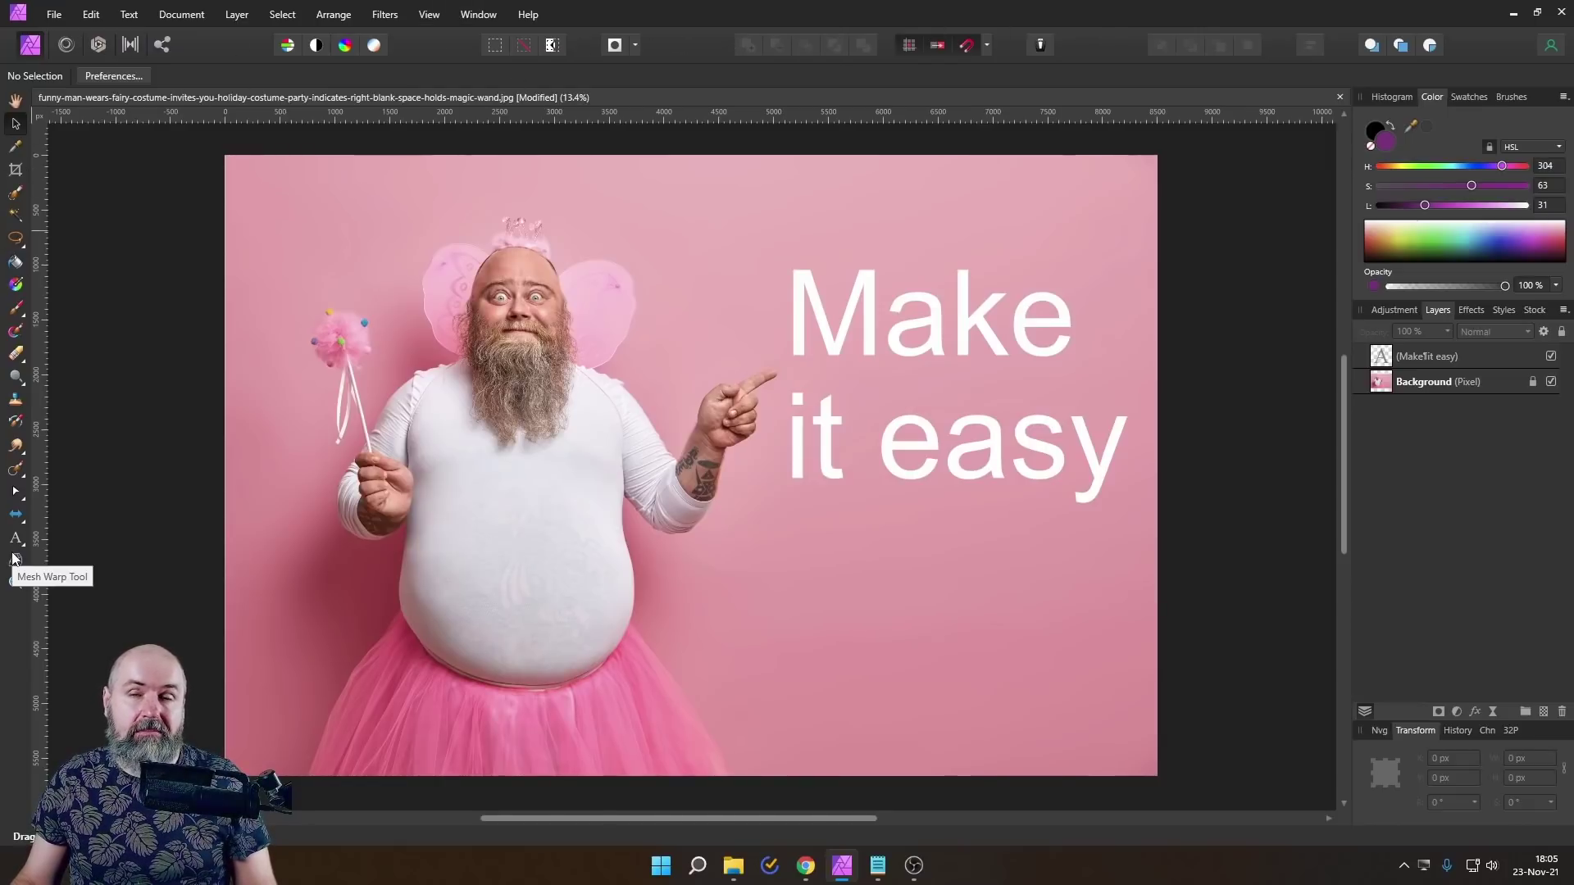
click(427, 18)
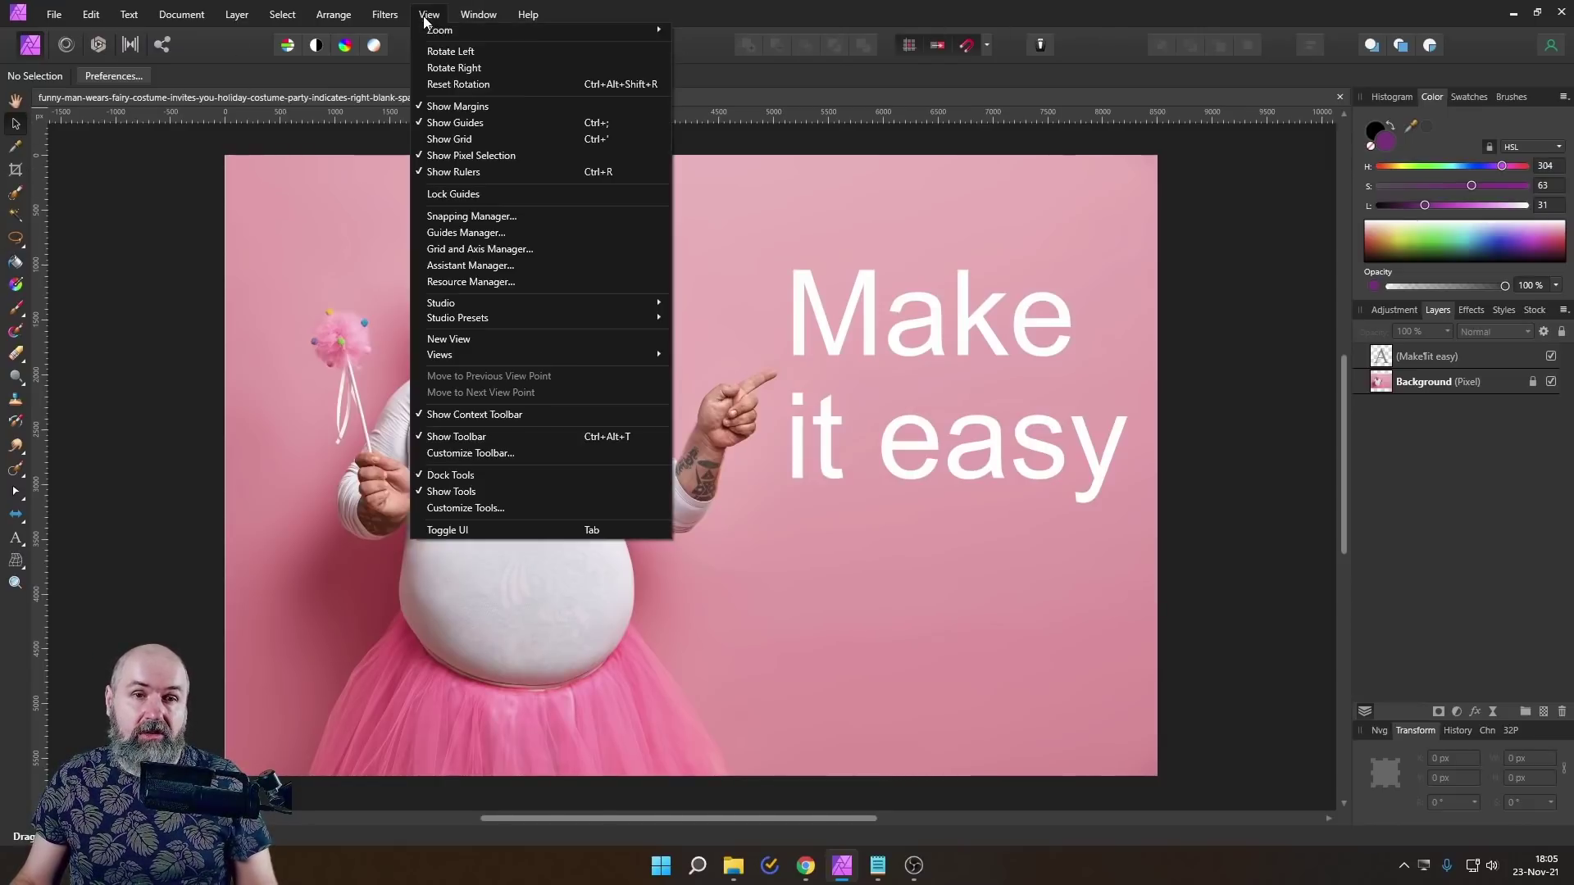
click(430, 436)
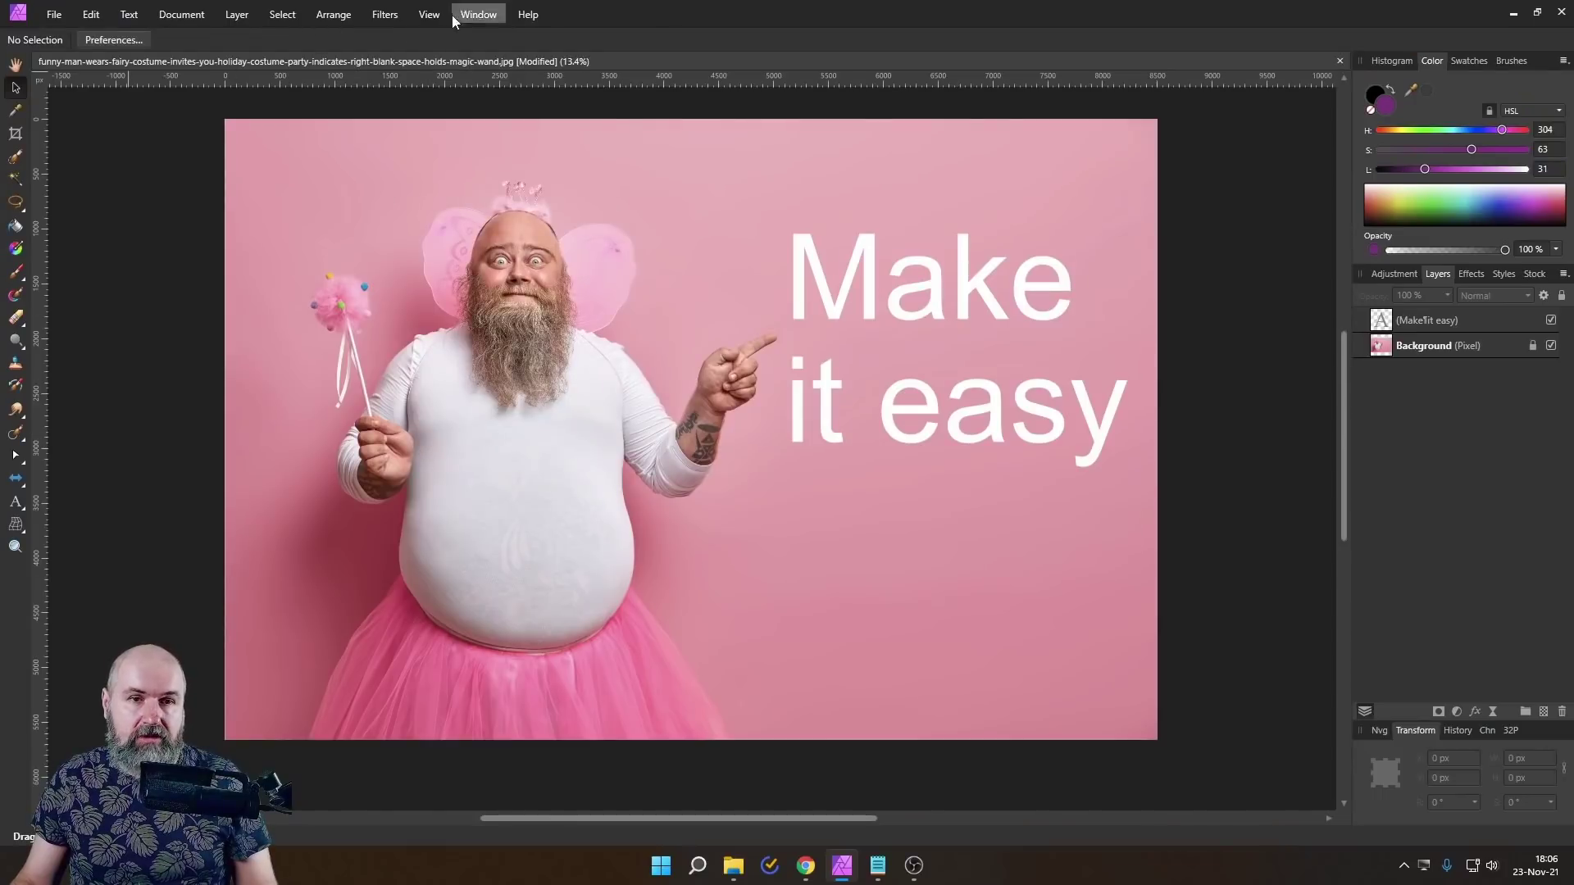
click(428, 15)
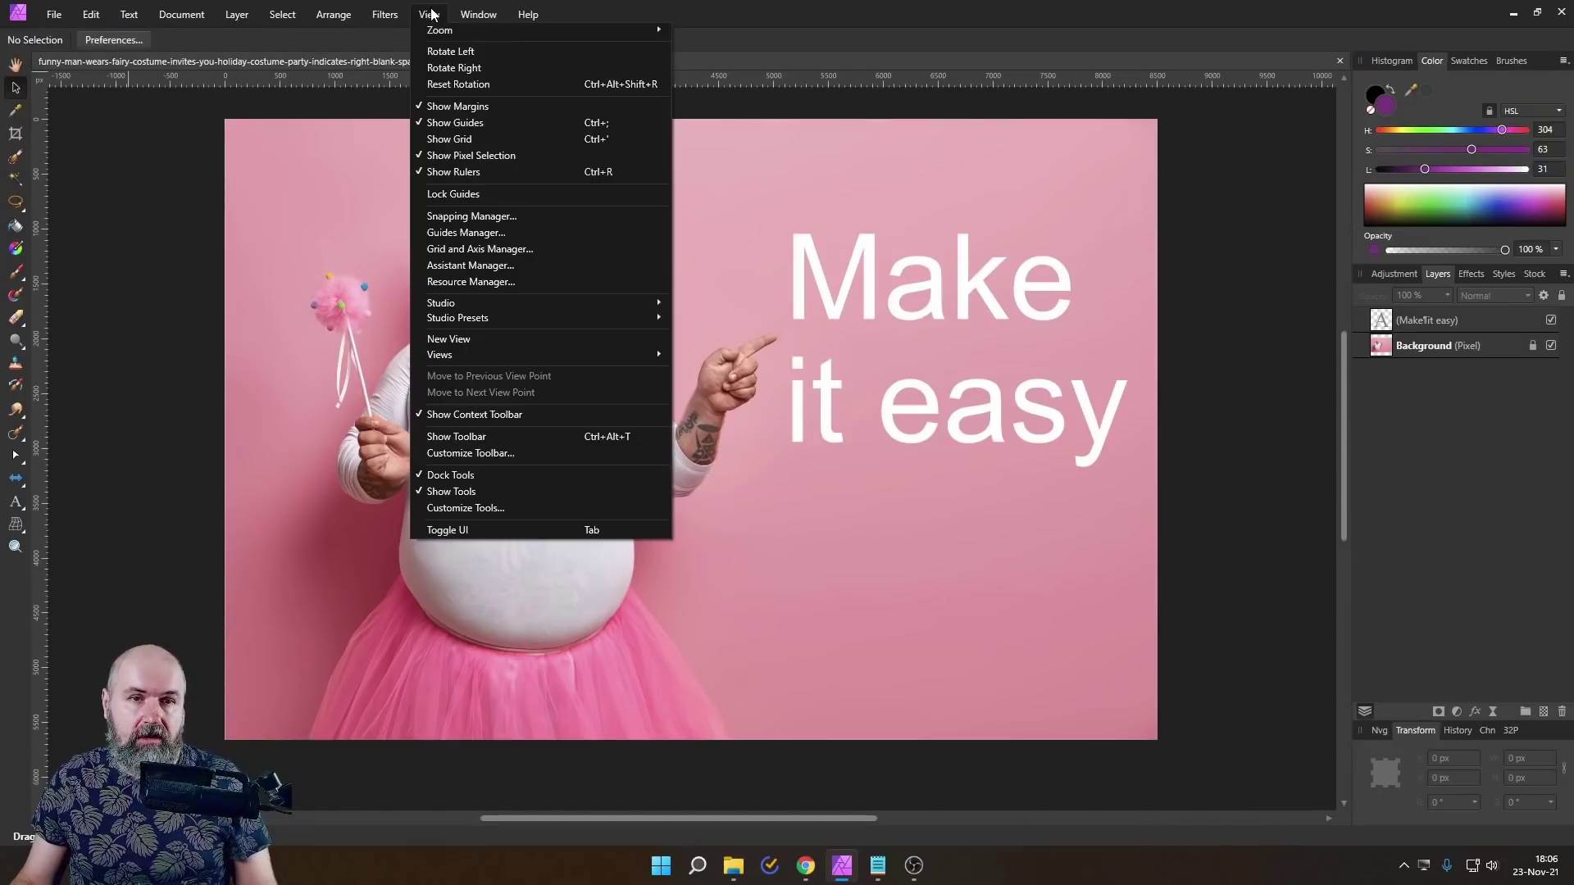
click(443, 436)
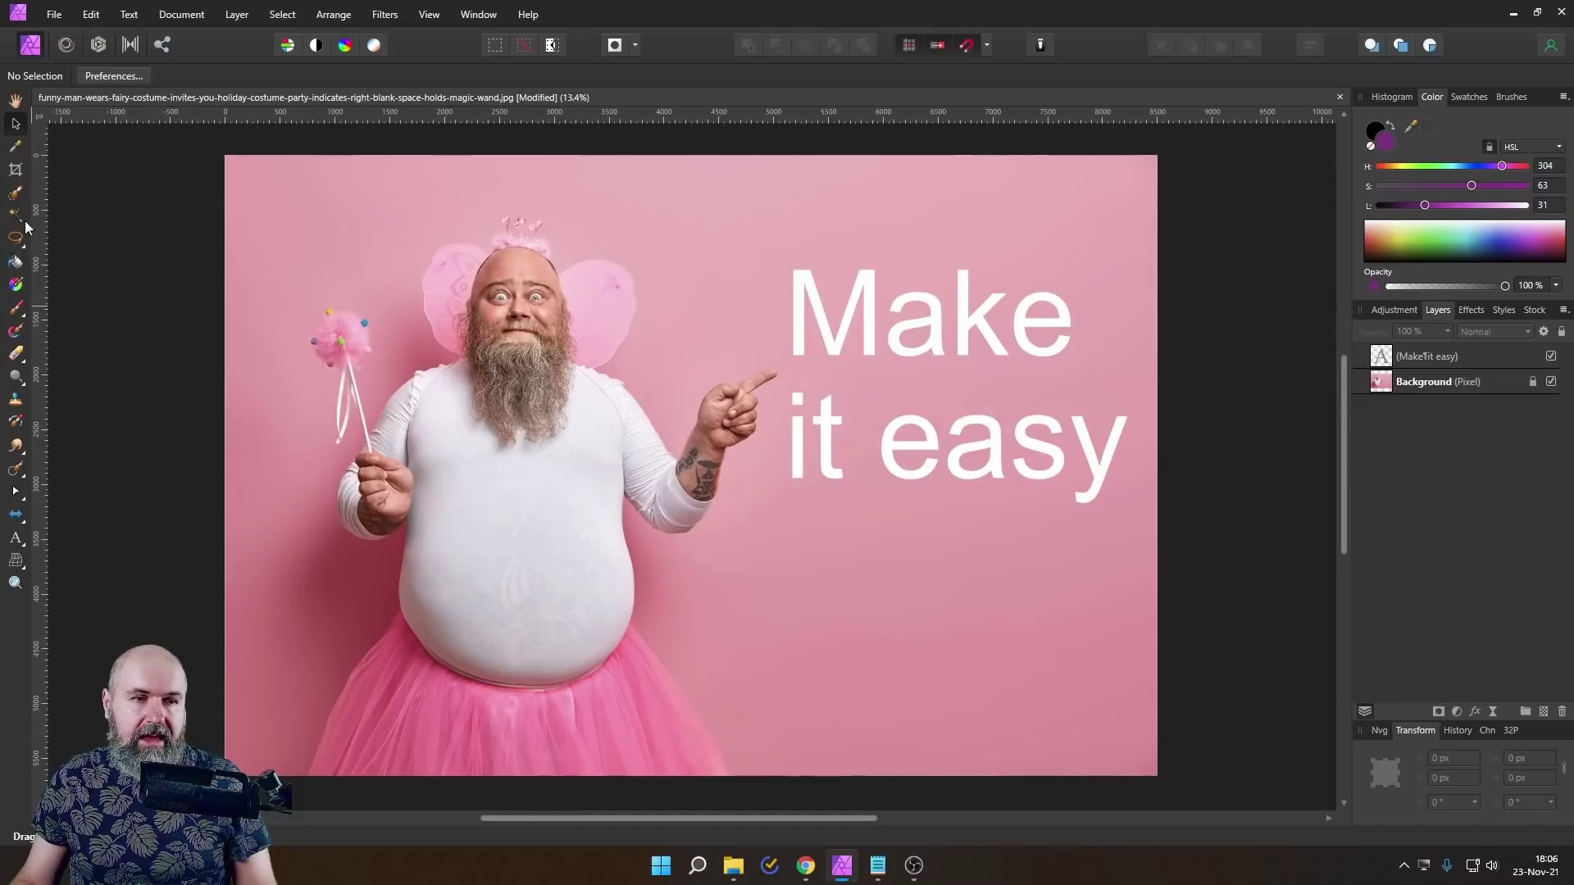
click(427, 15)
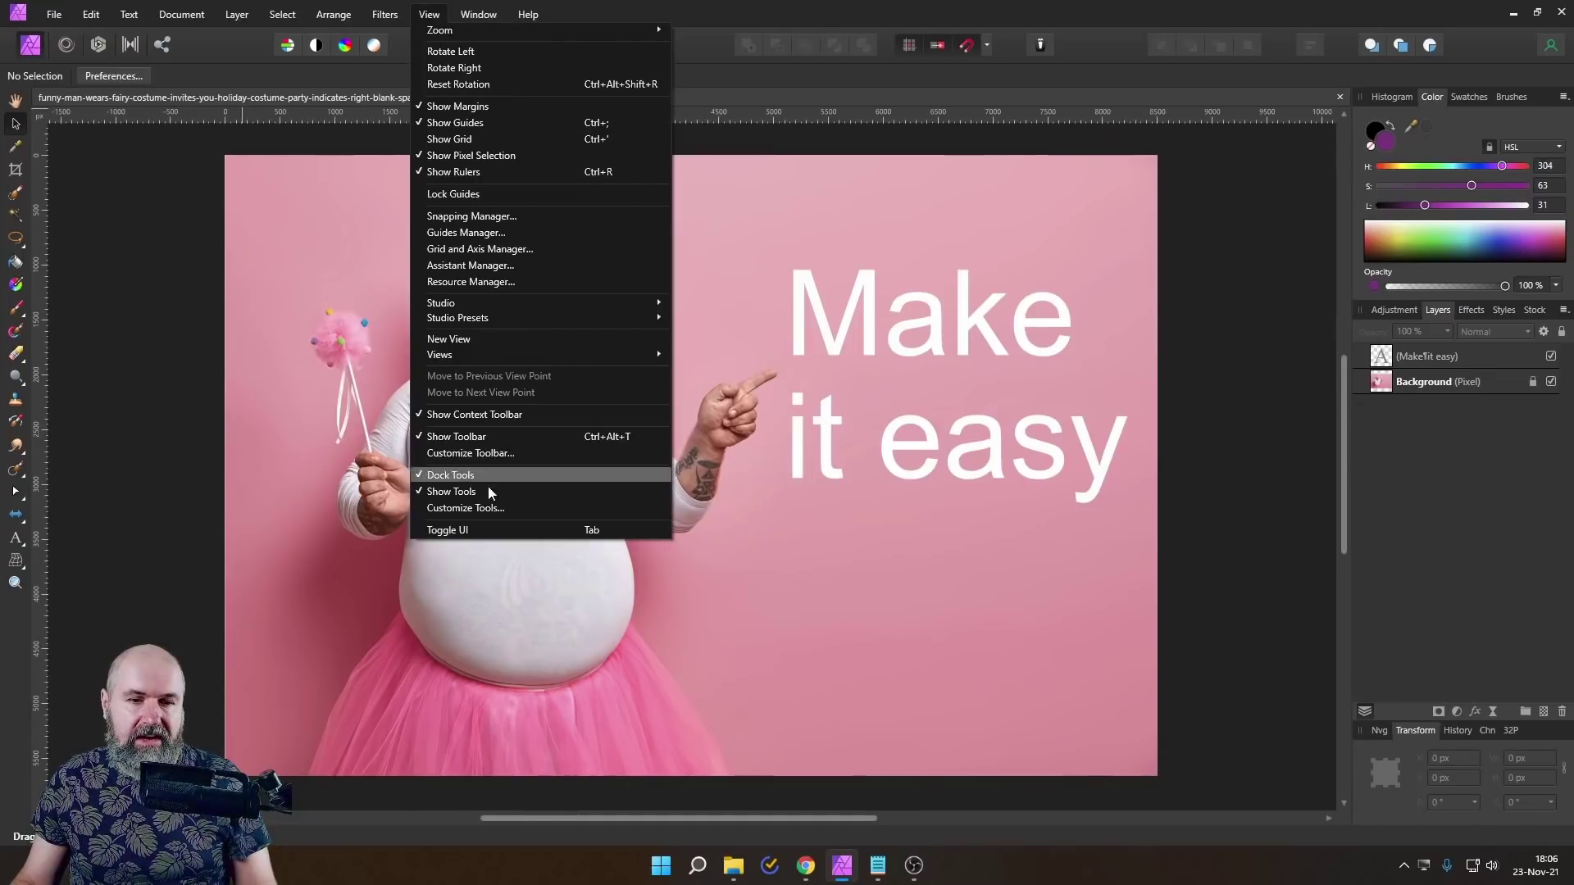
click(420, 475)
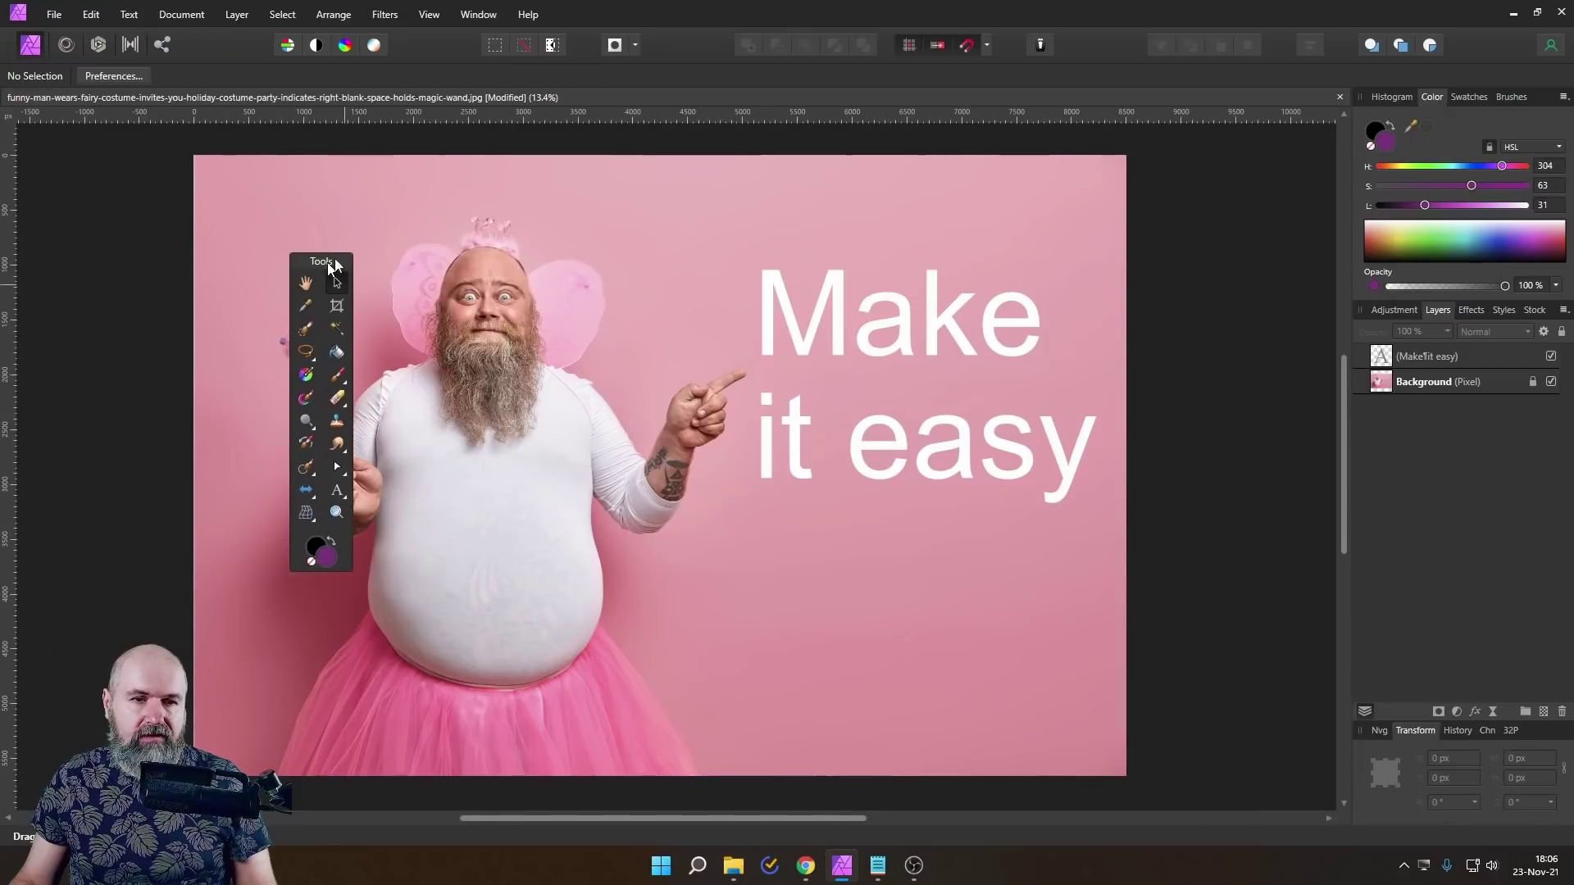
drag(334, 262, 2, 293)
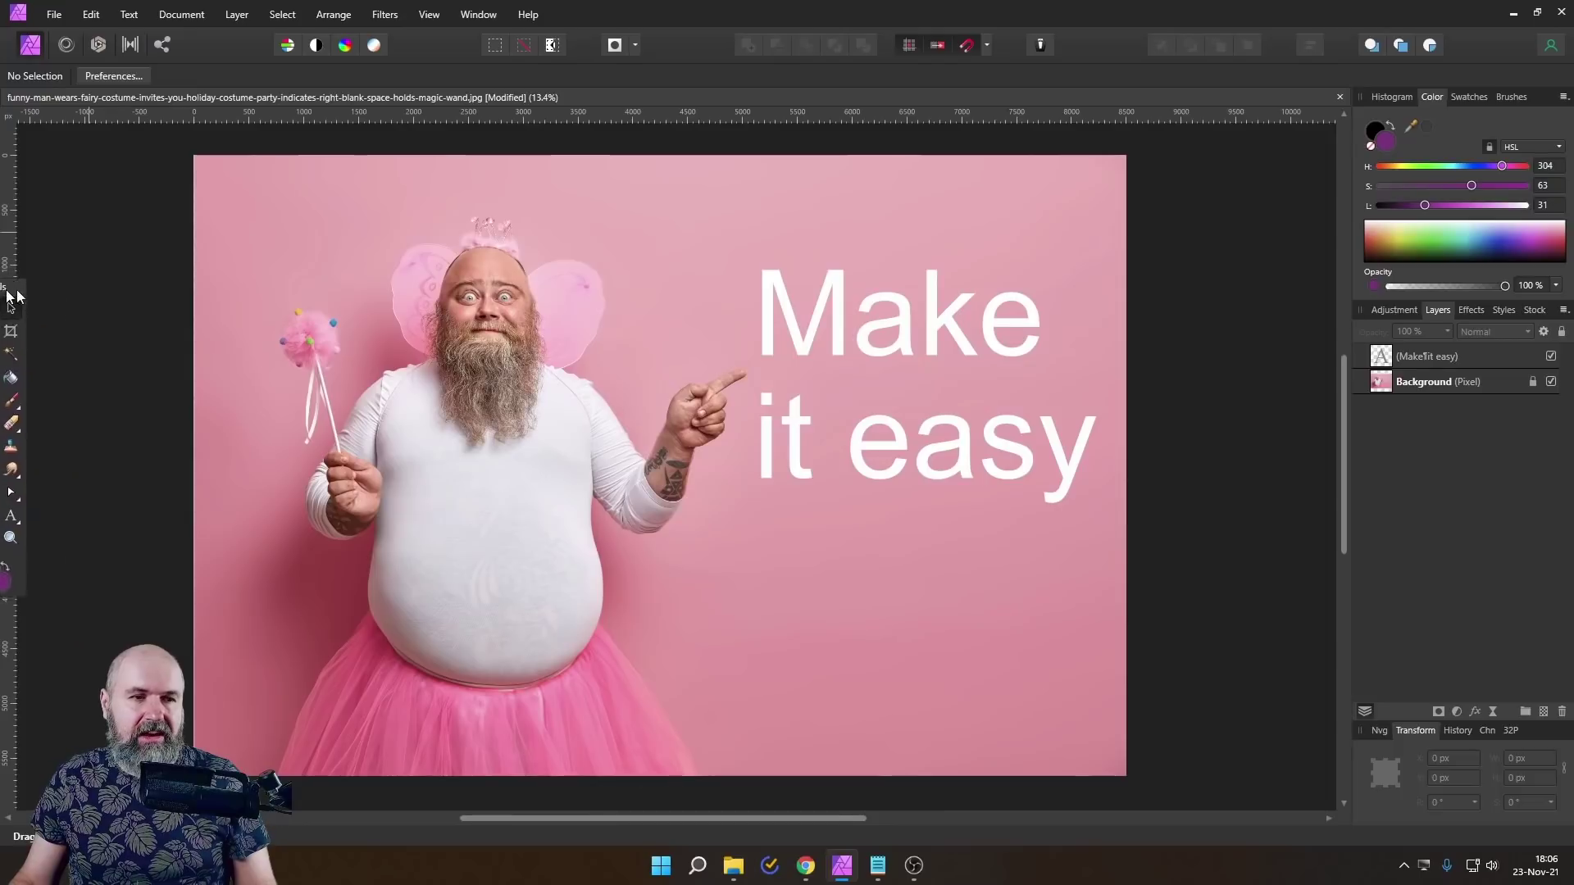
drag(16, 295, 96, 275)
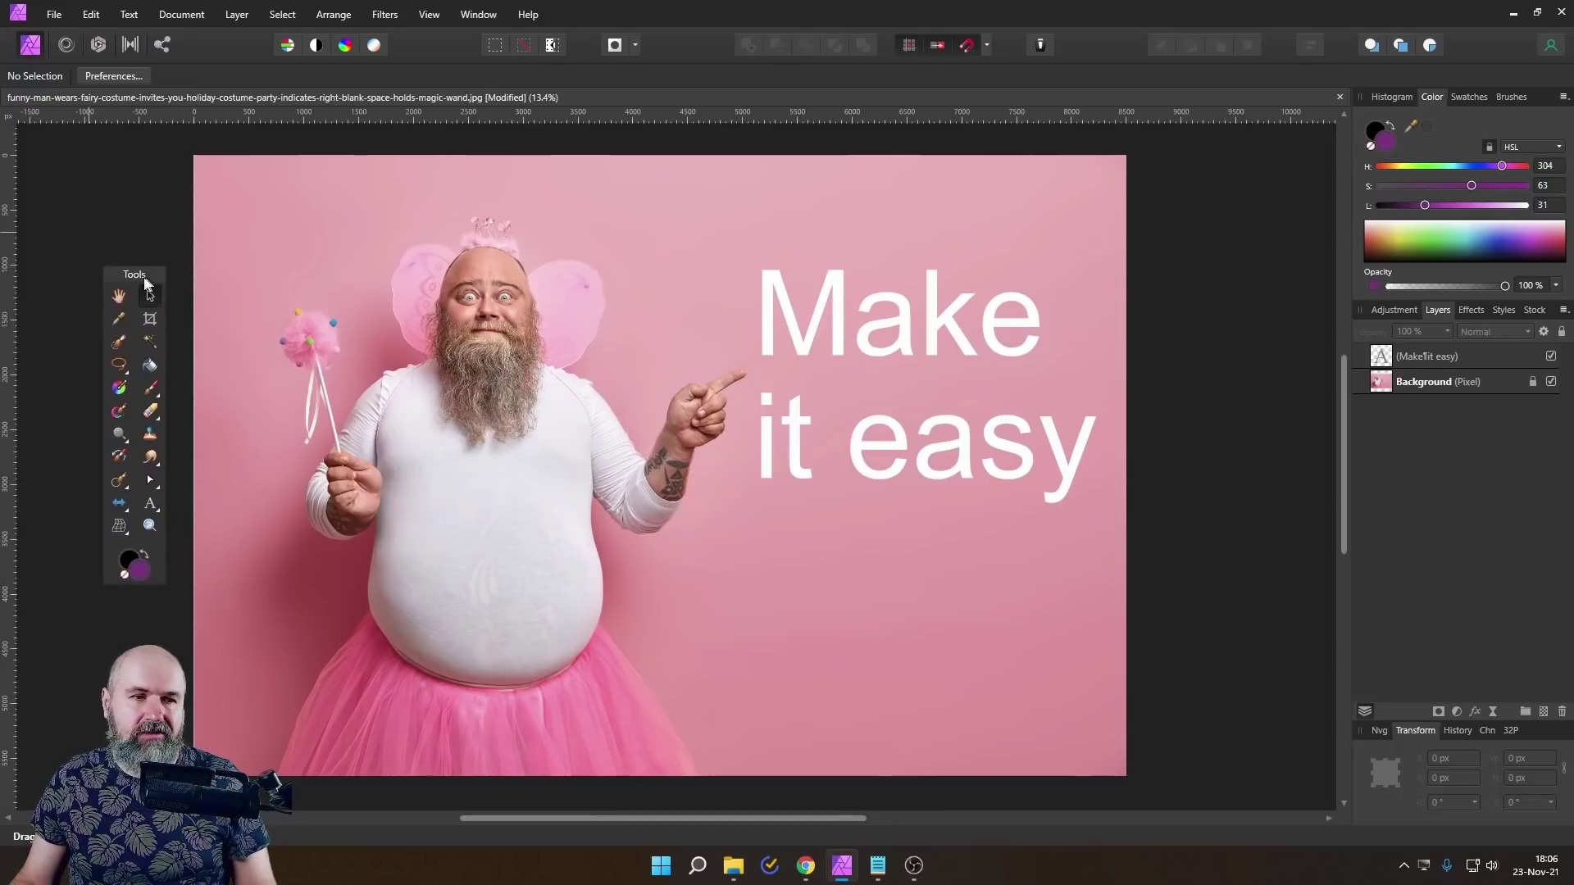
click(428, 15)
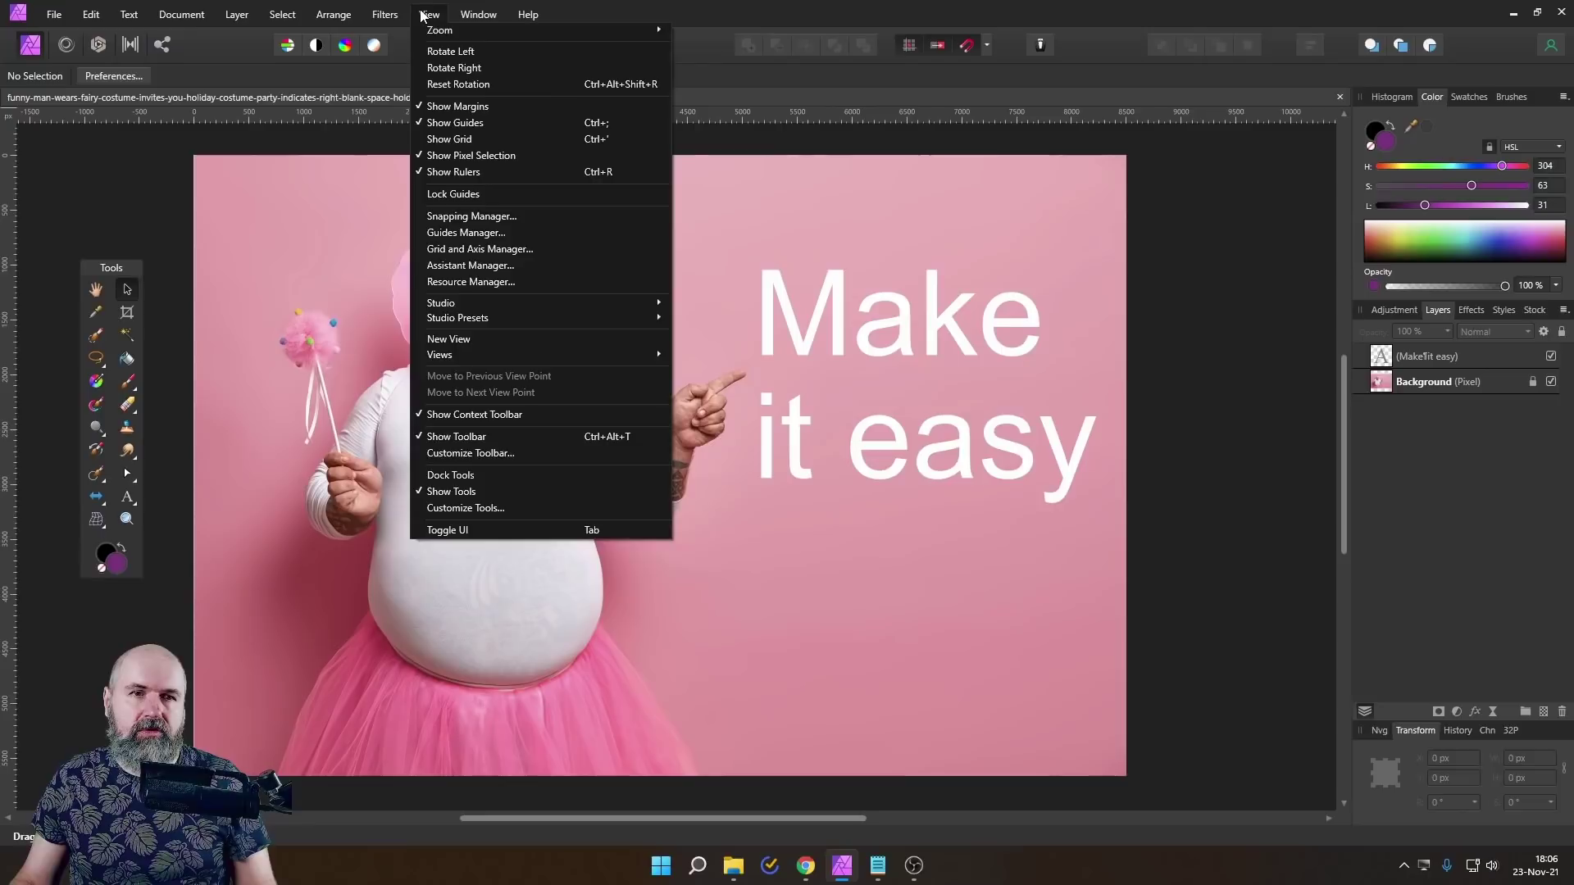
click(450, 476)
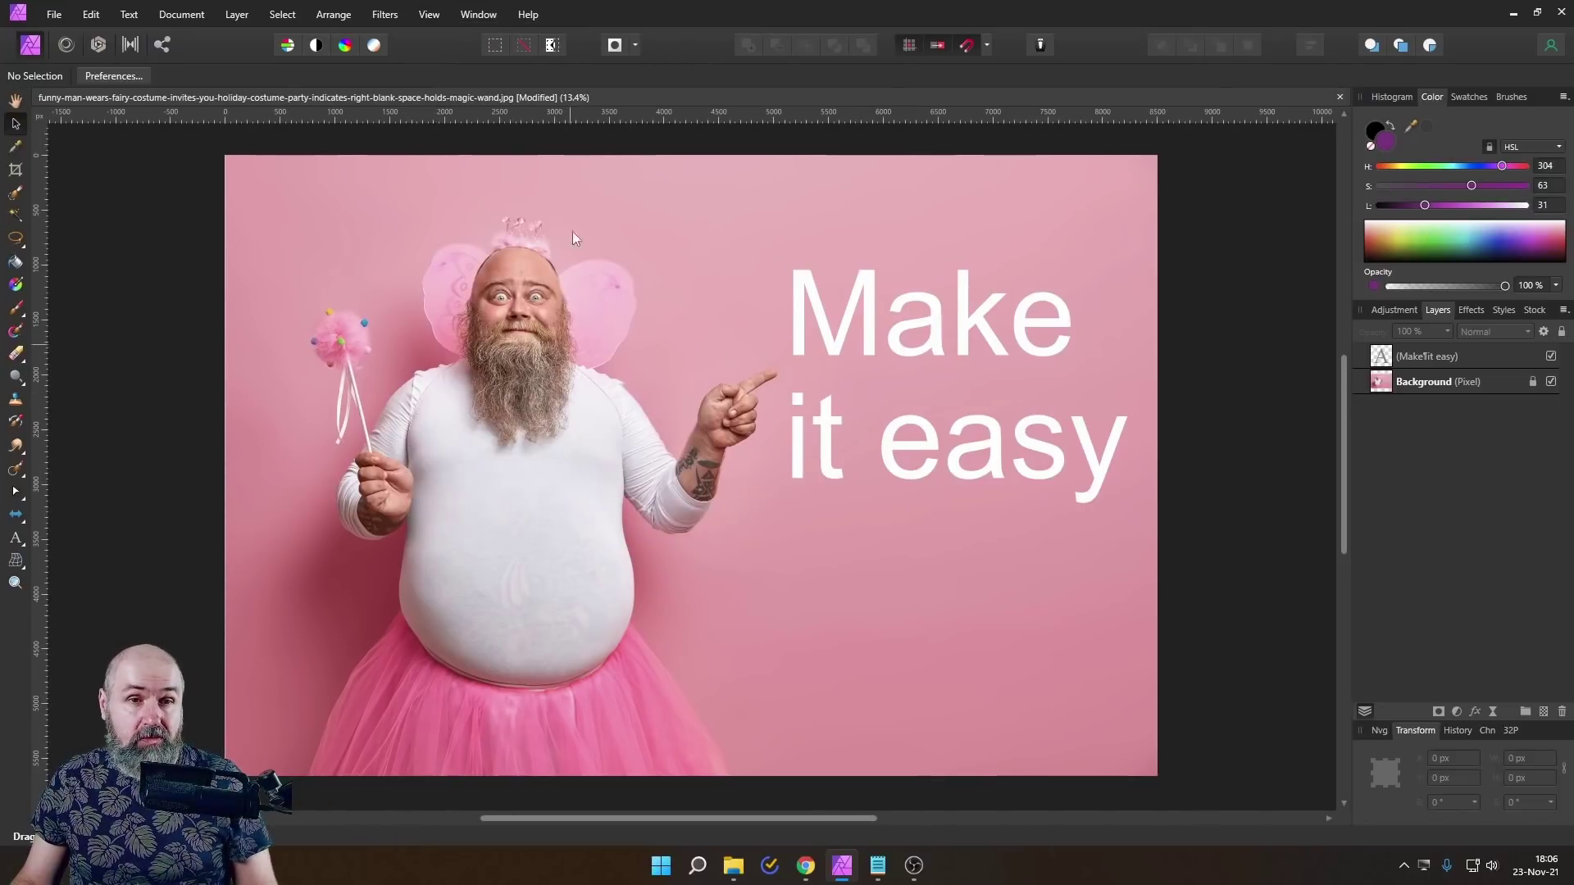
click(430, 14)
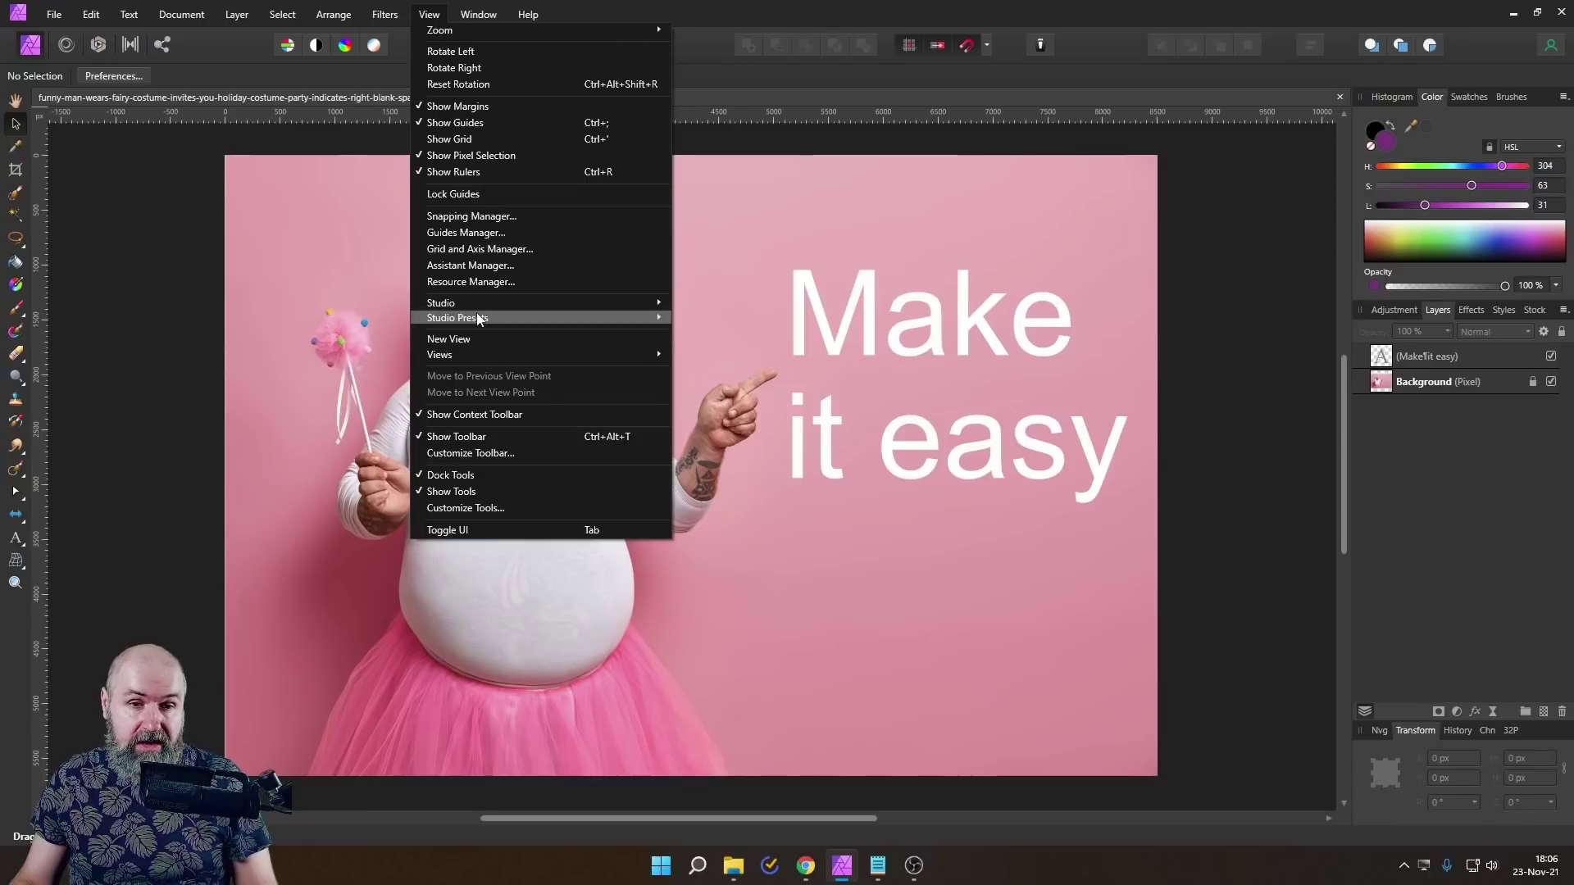
mouse_move(478, 318)
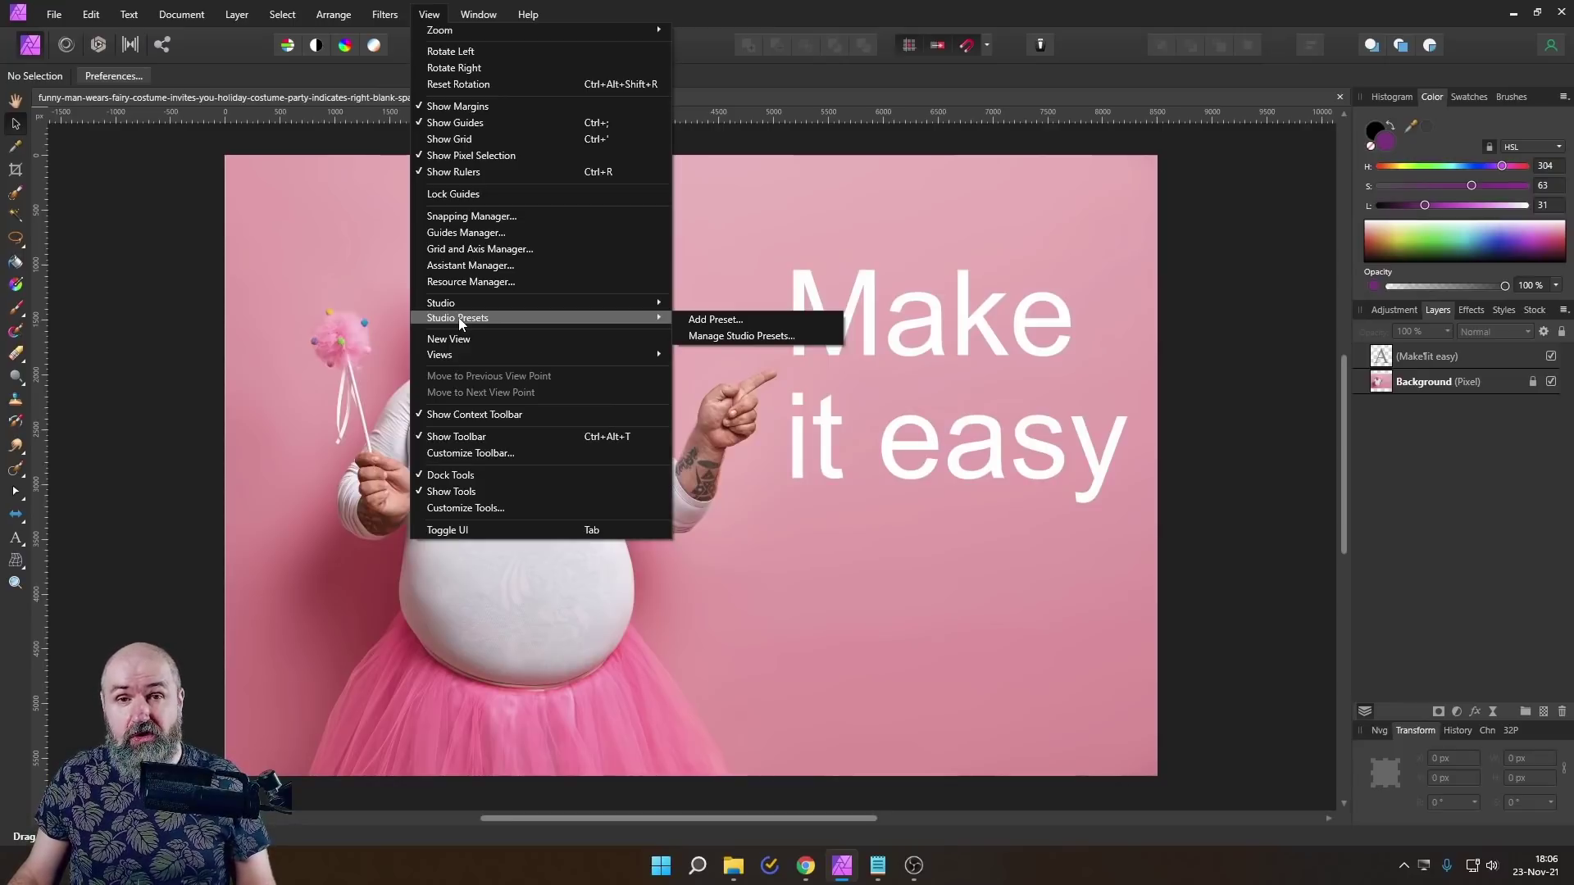
click(151, 390)
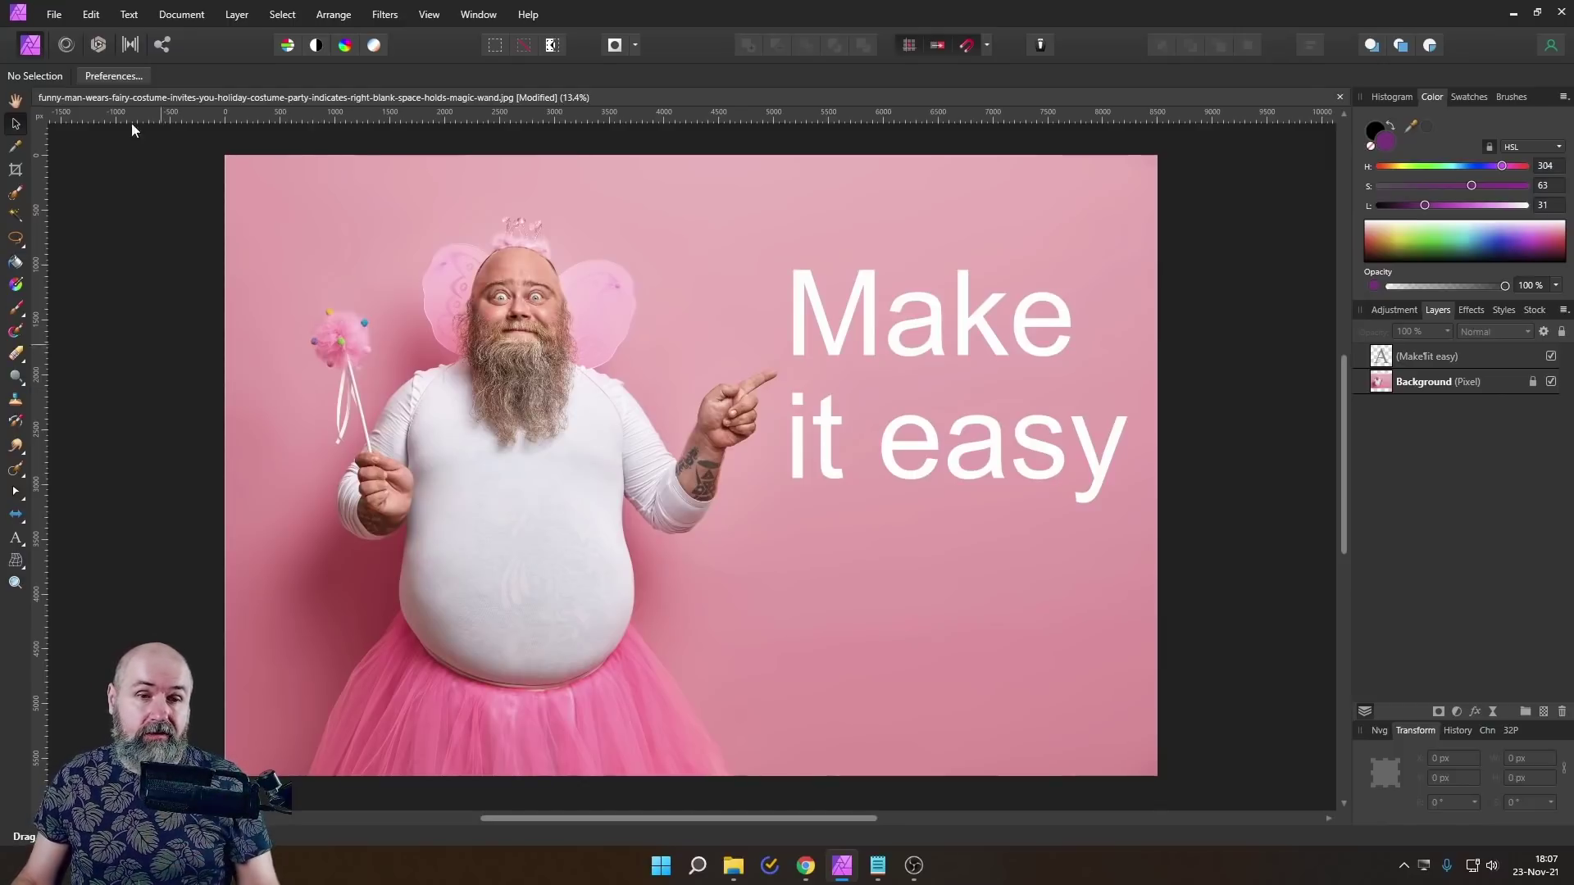
Step: Copy the photo and 'Make it easy' text flattened, then paste it as a new document
click(53, 14)
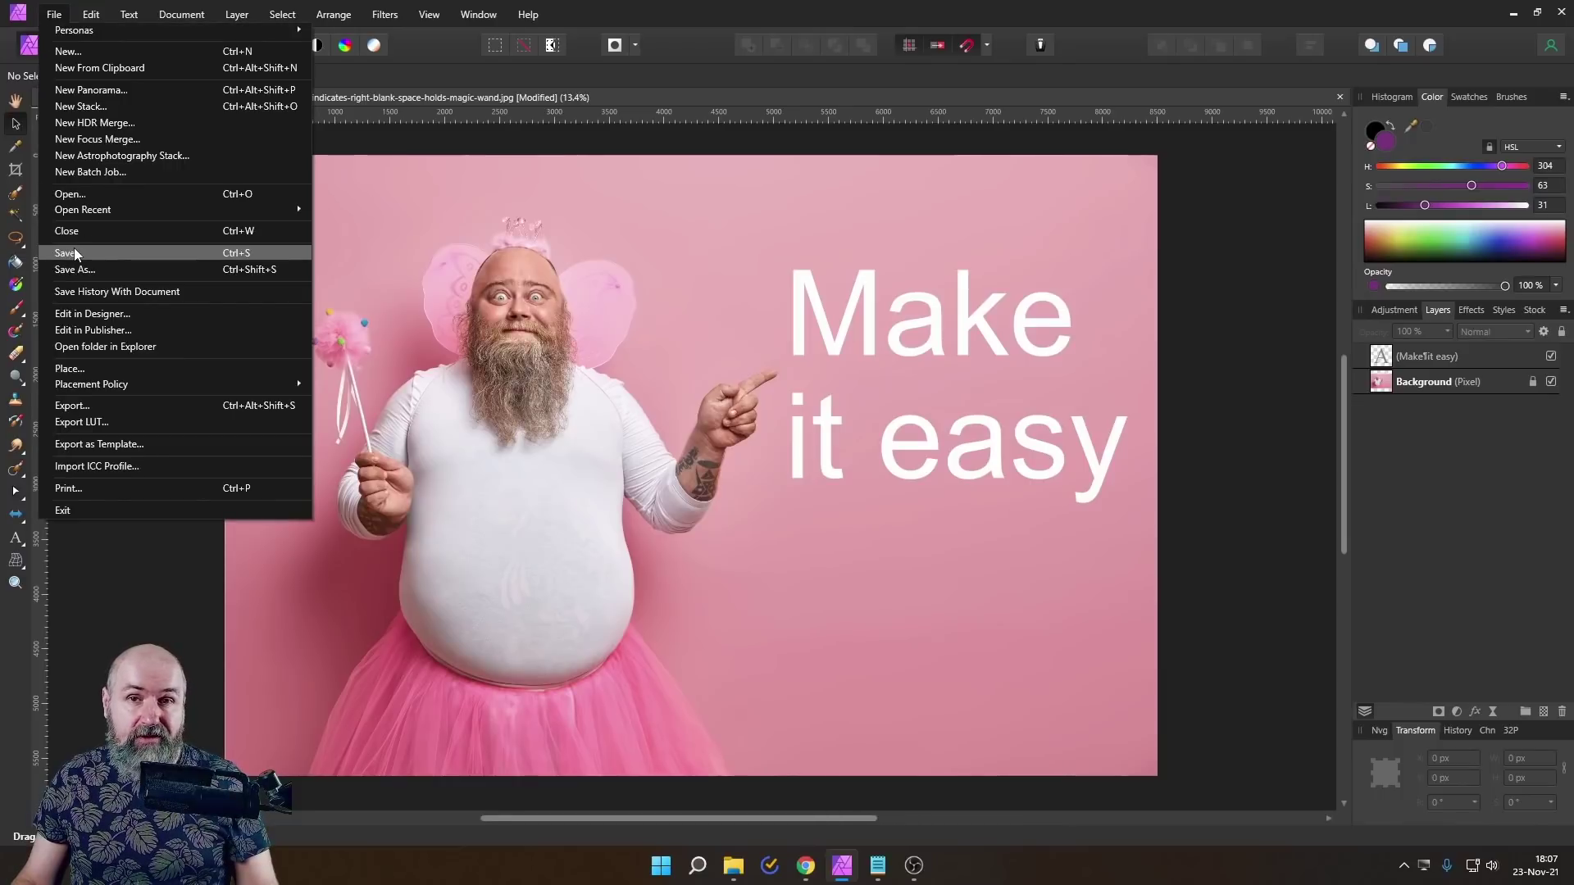
click(87, 630)
click(91, 15)
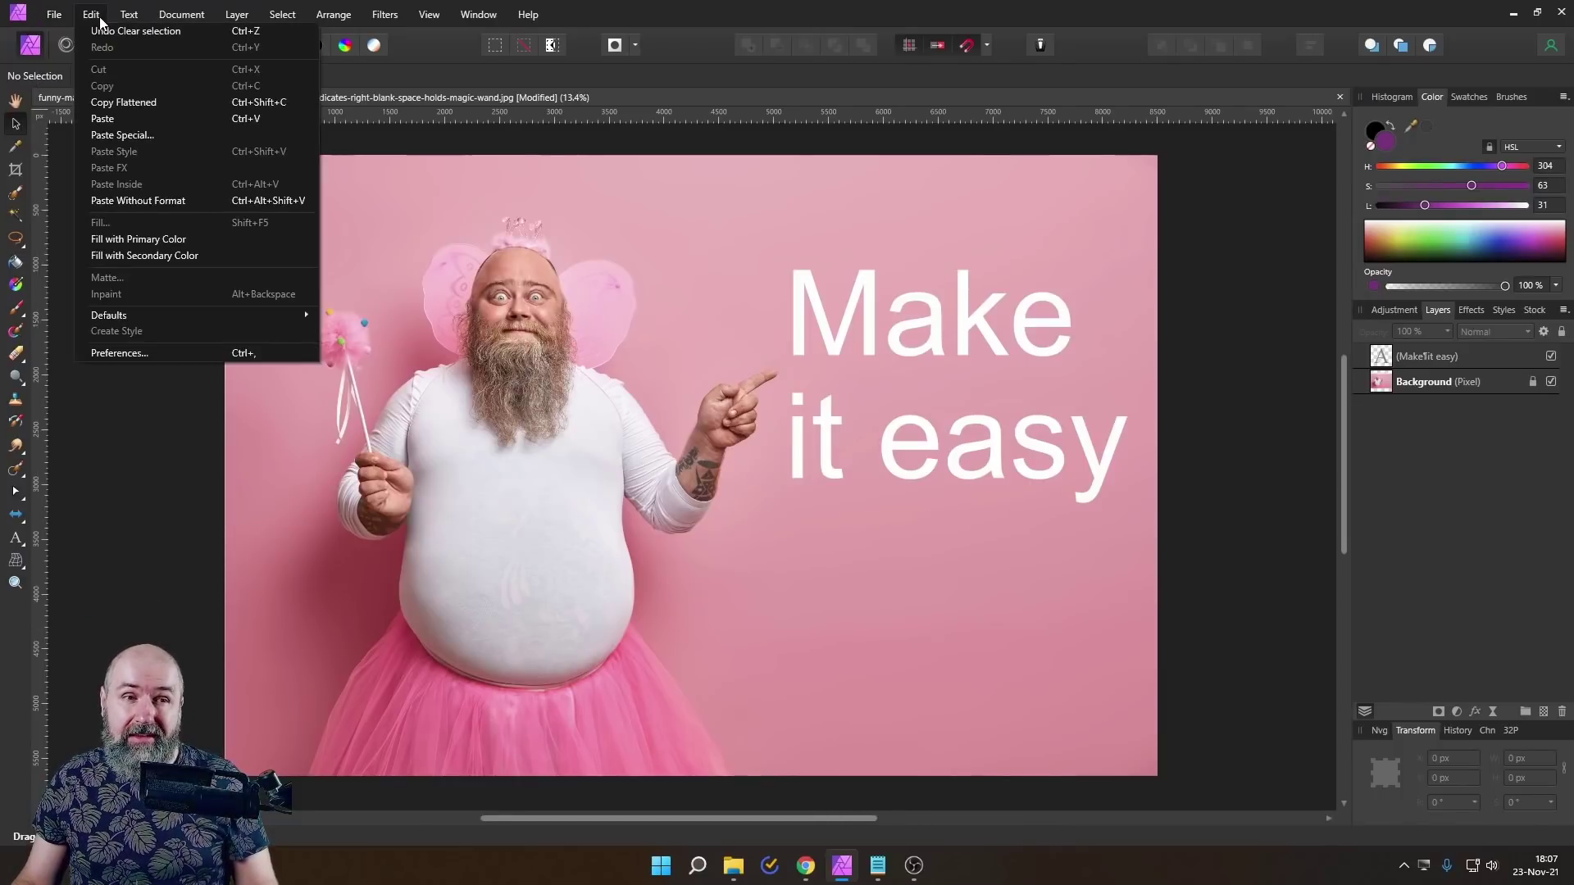
click(112, 103)
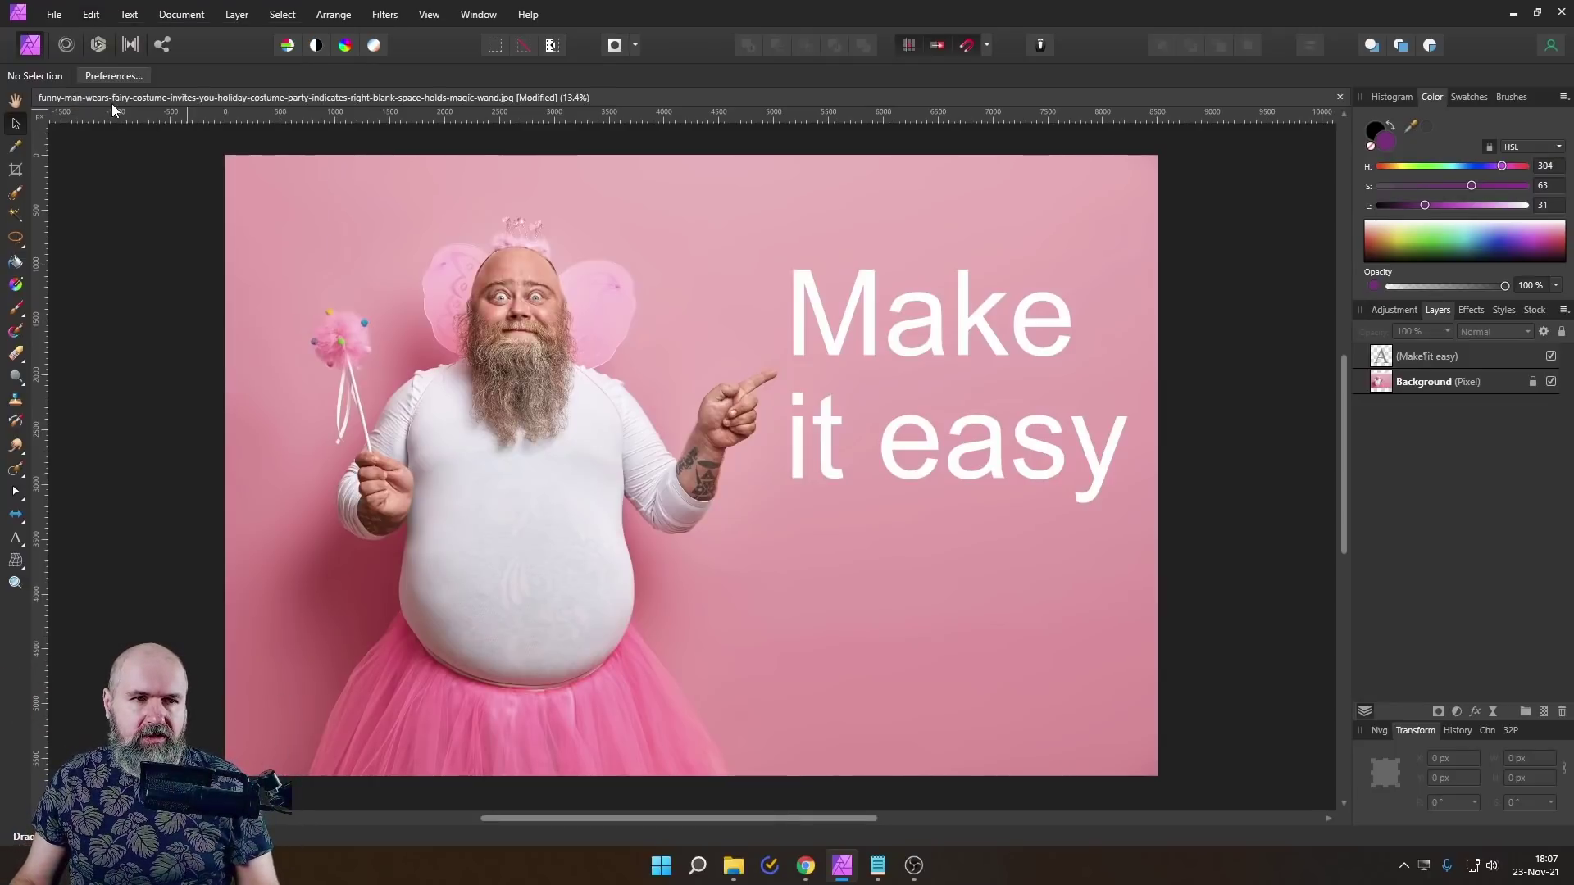
click(56, 16)
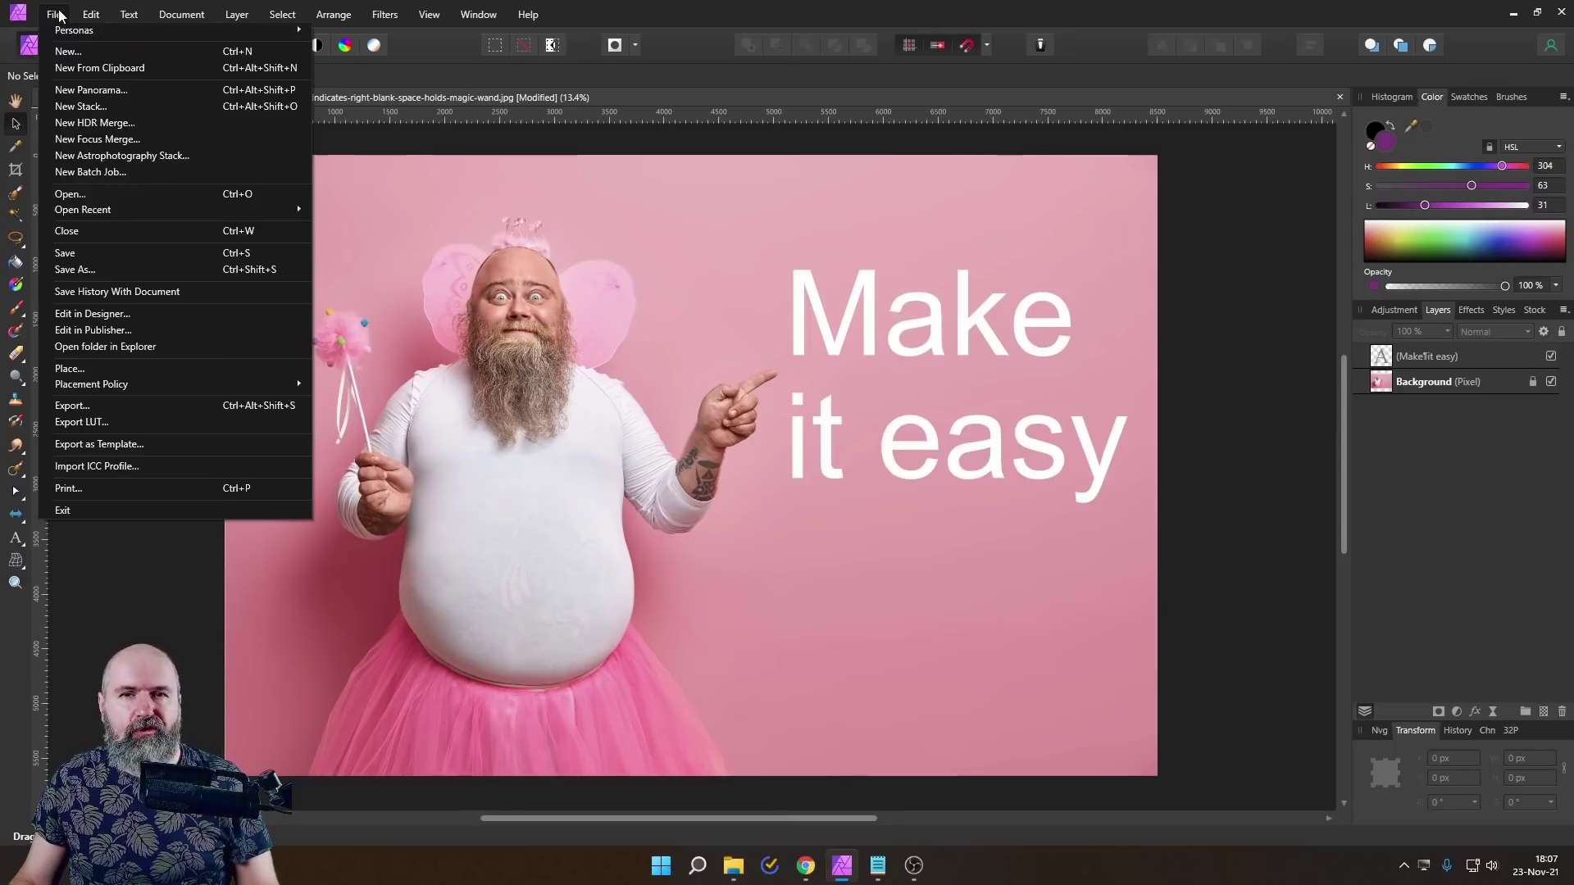
click(85, 67)
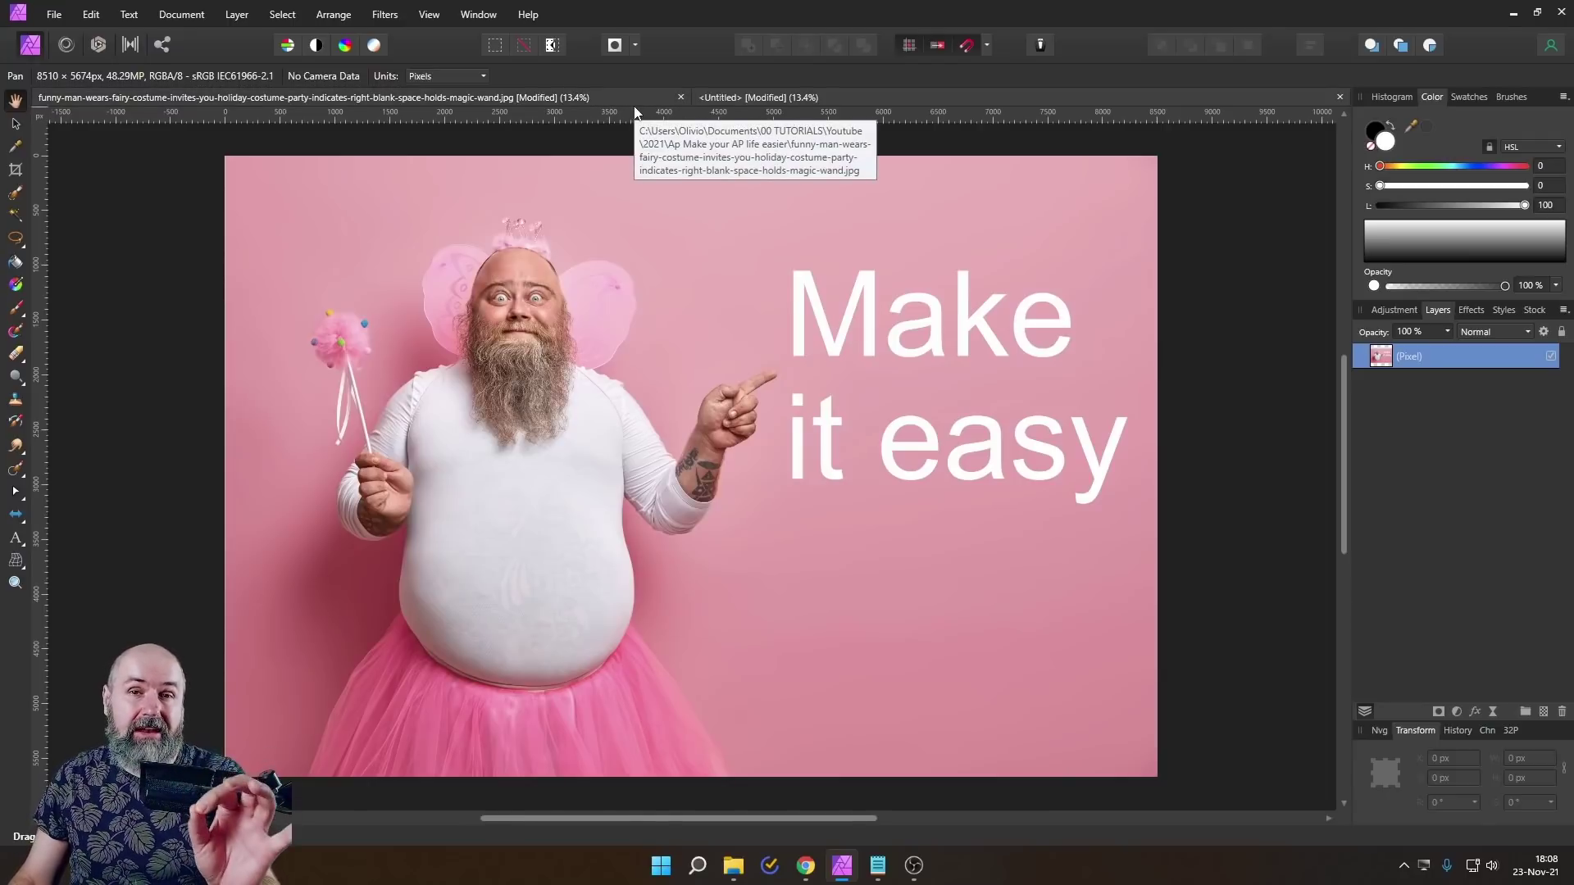
click(54, 15)
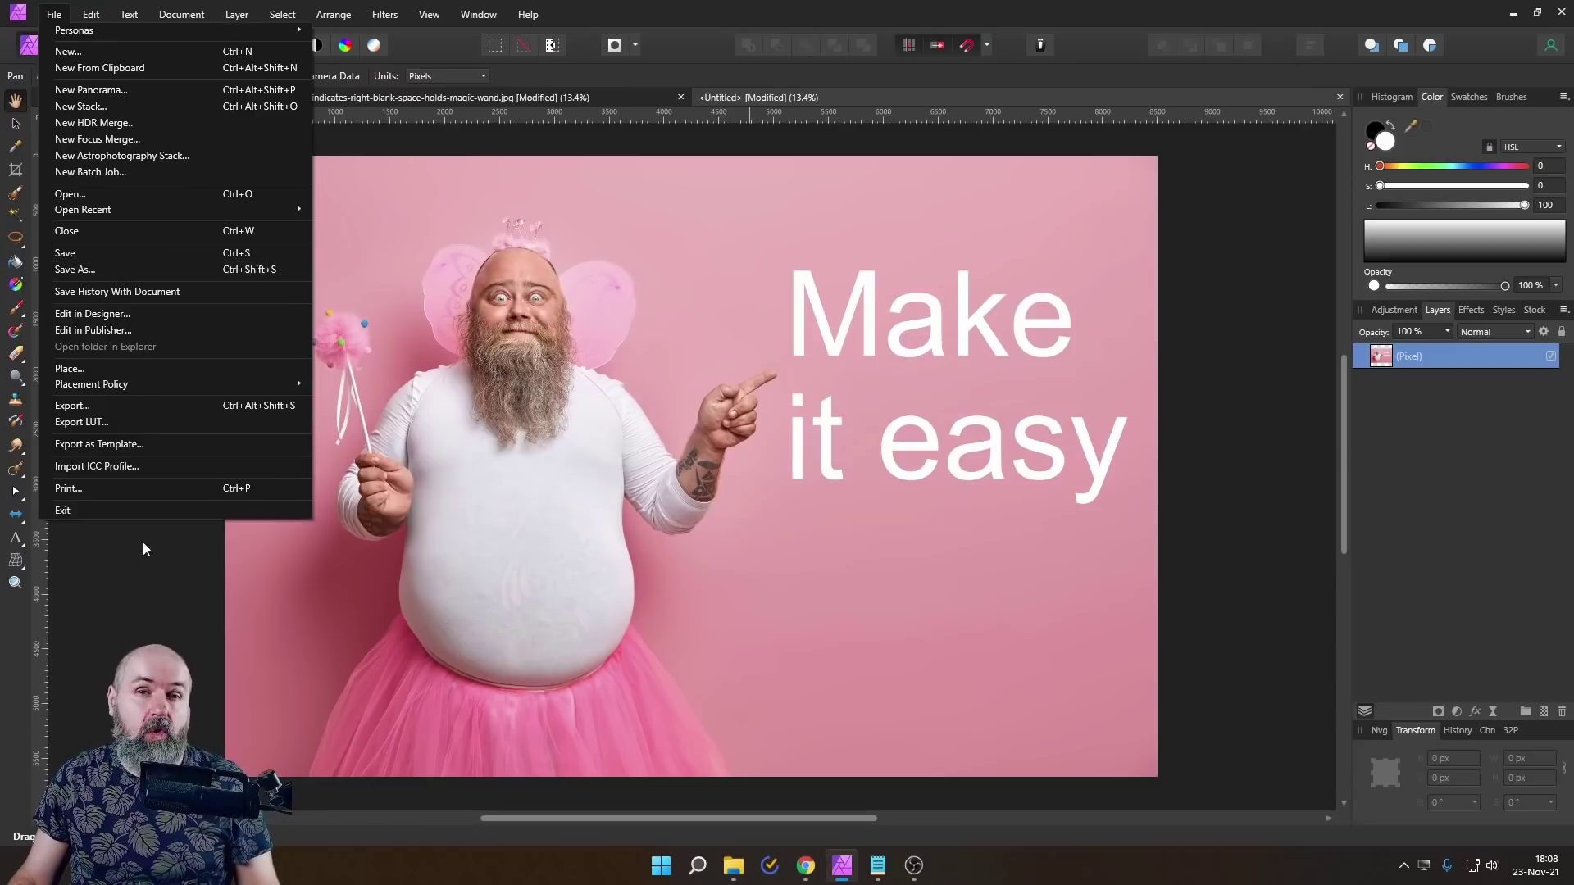
click(134, 583)
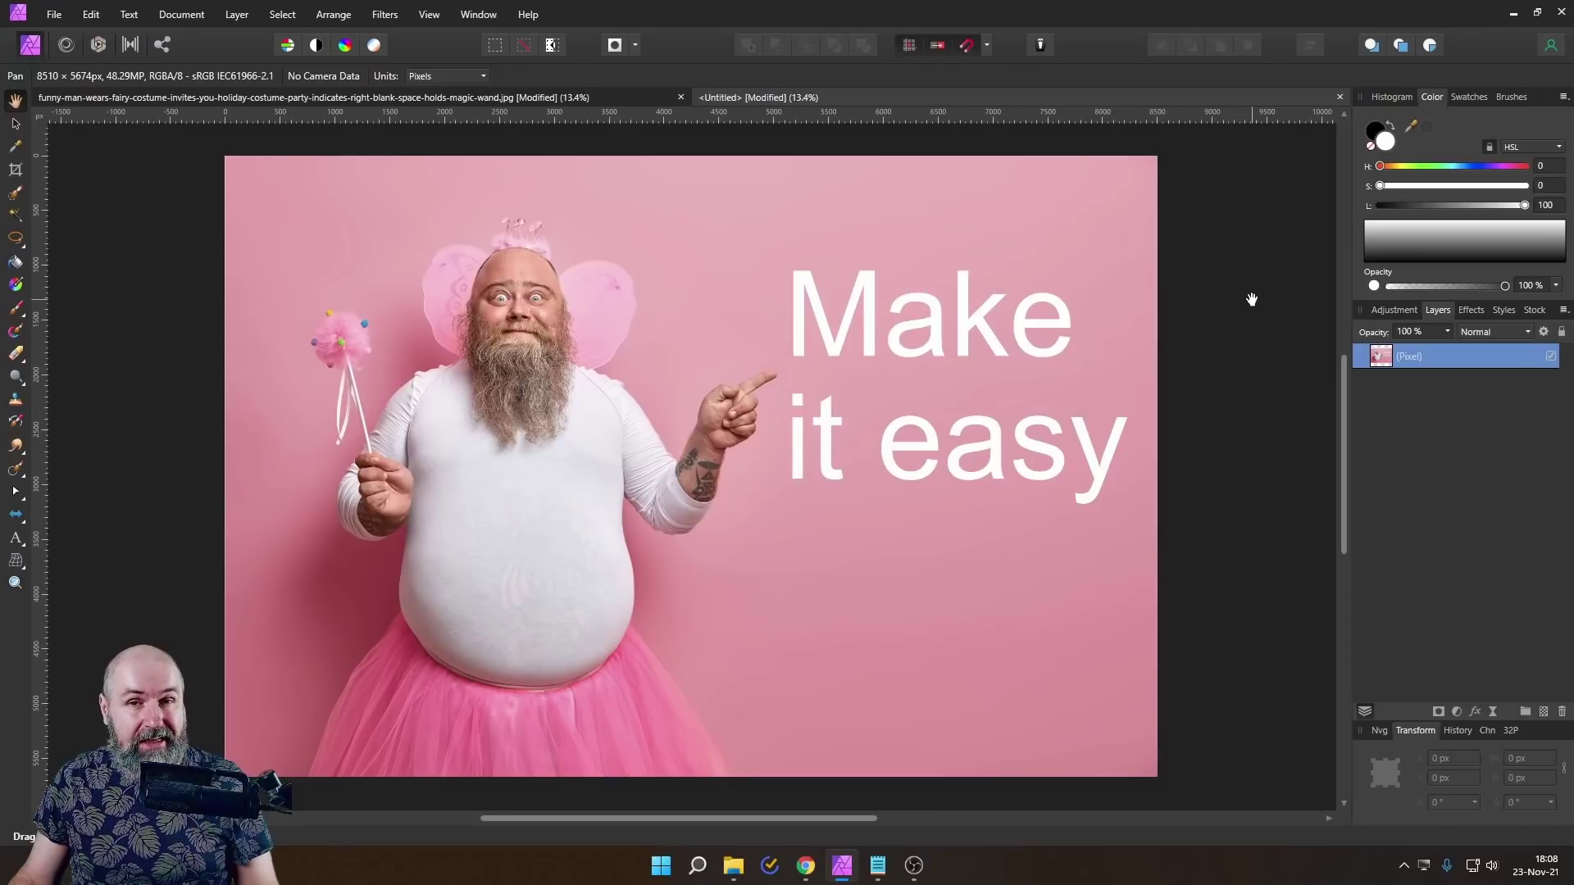
Step: Open the primary colour's chooser, try RGB sliders, then switch to the HSL wheel
double_click(1385, 141)
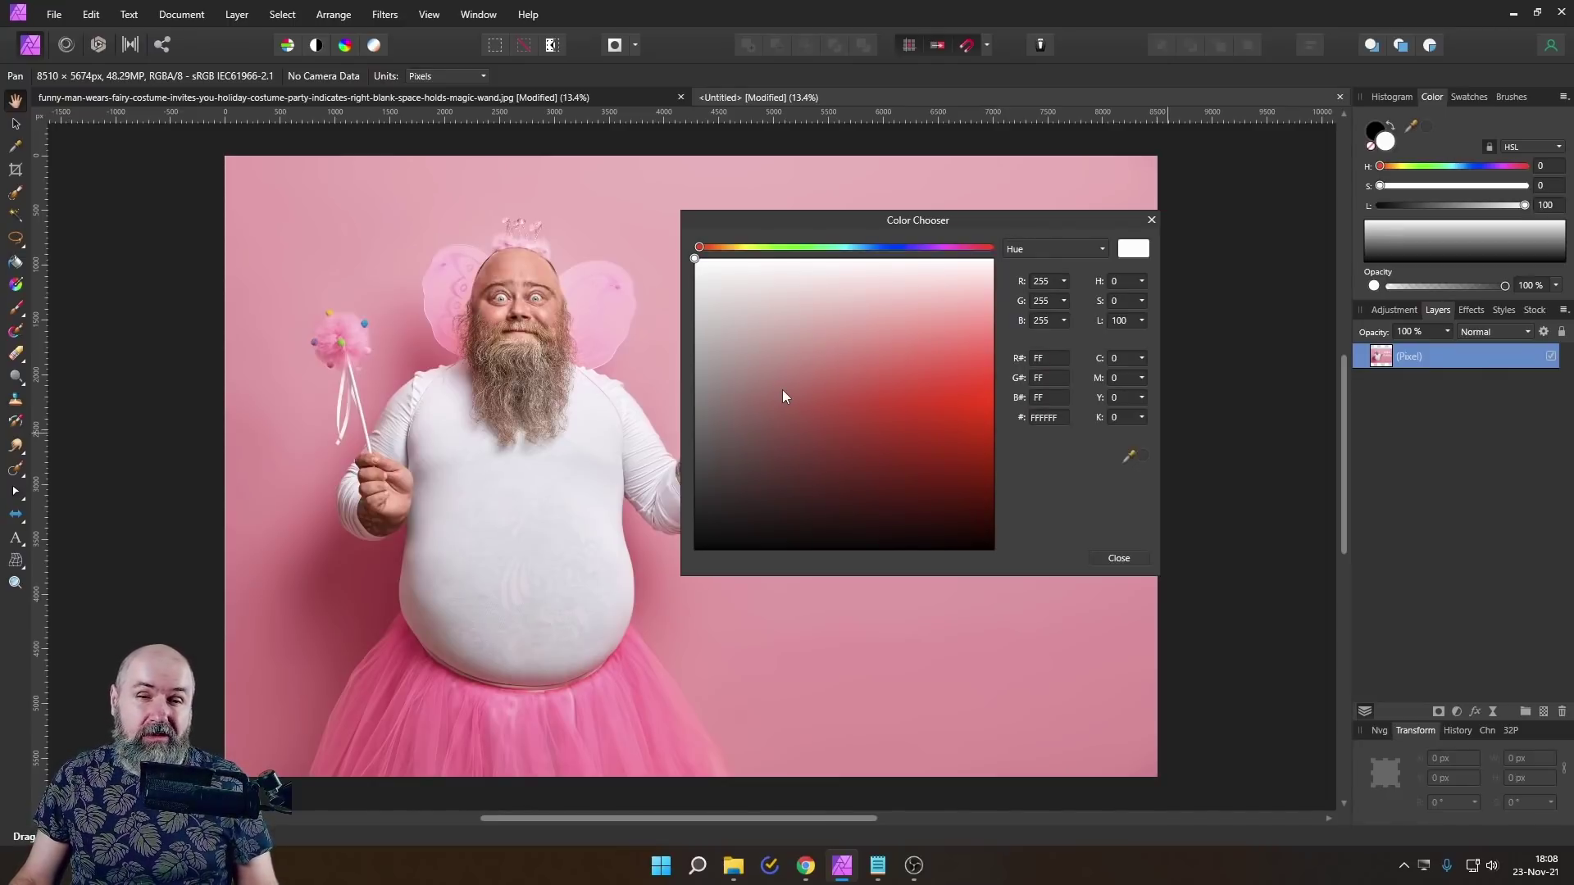
drag(699, 247, 736, 247)
click(1049, 250)
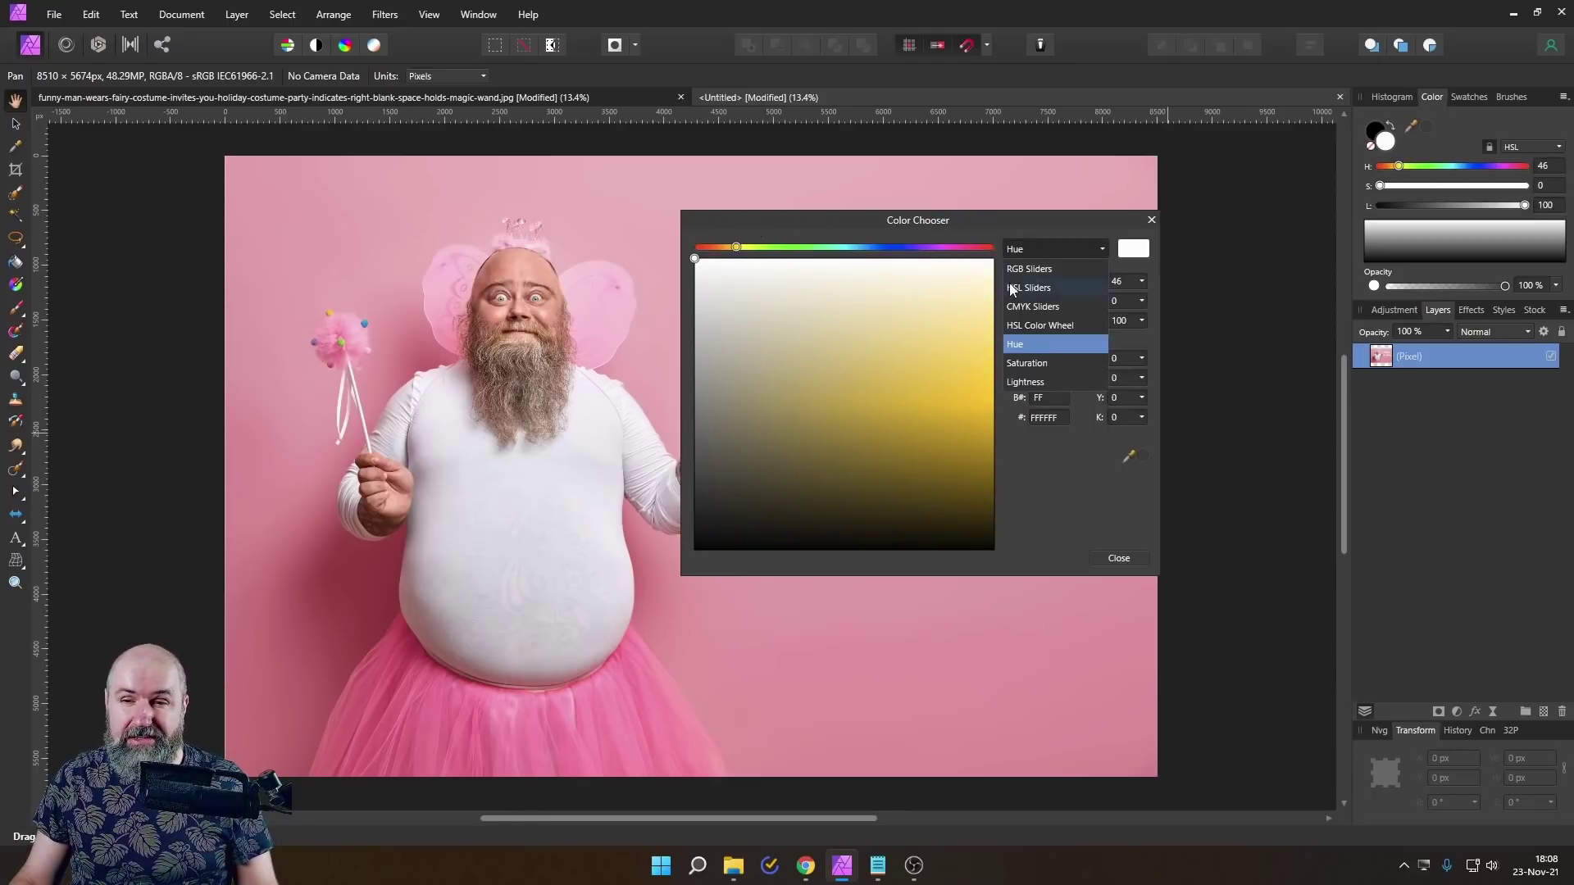
click(1018, 270)
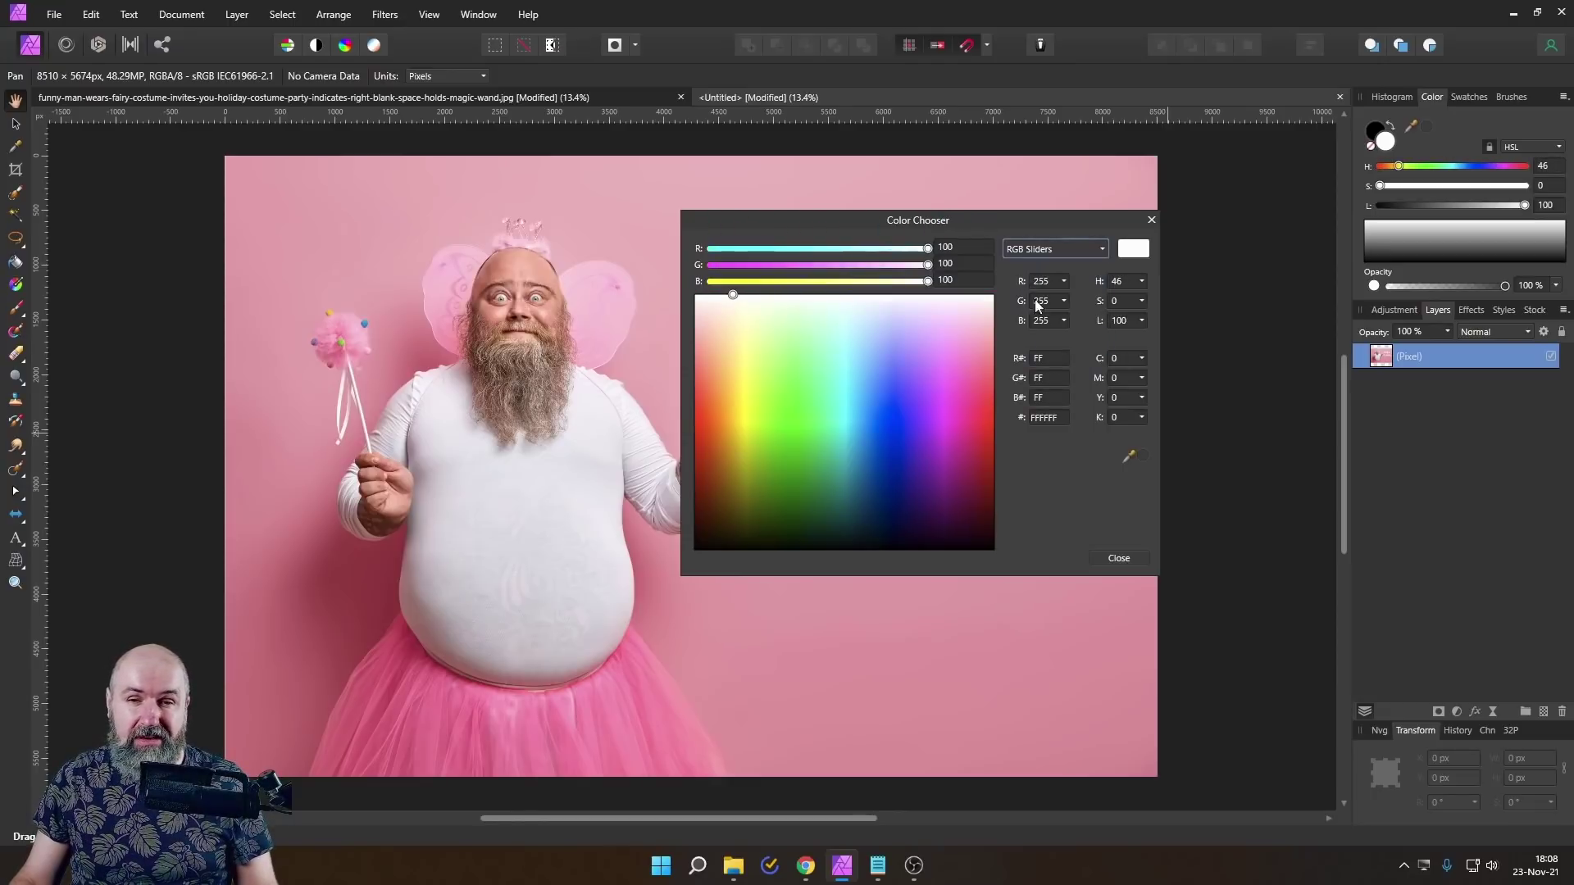
click(1022, 248)
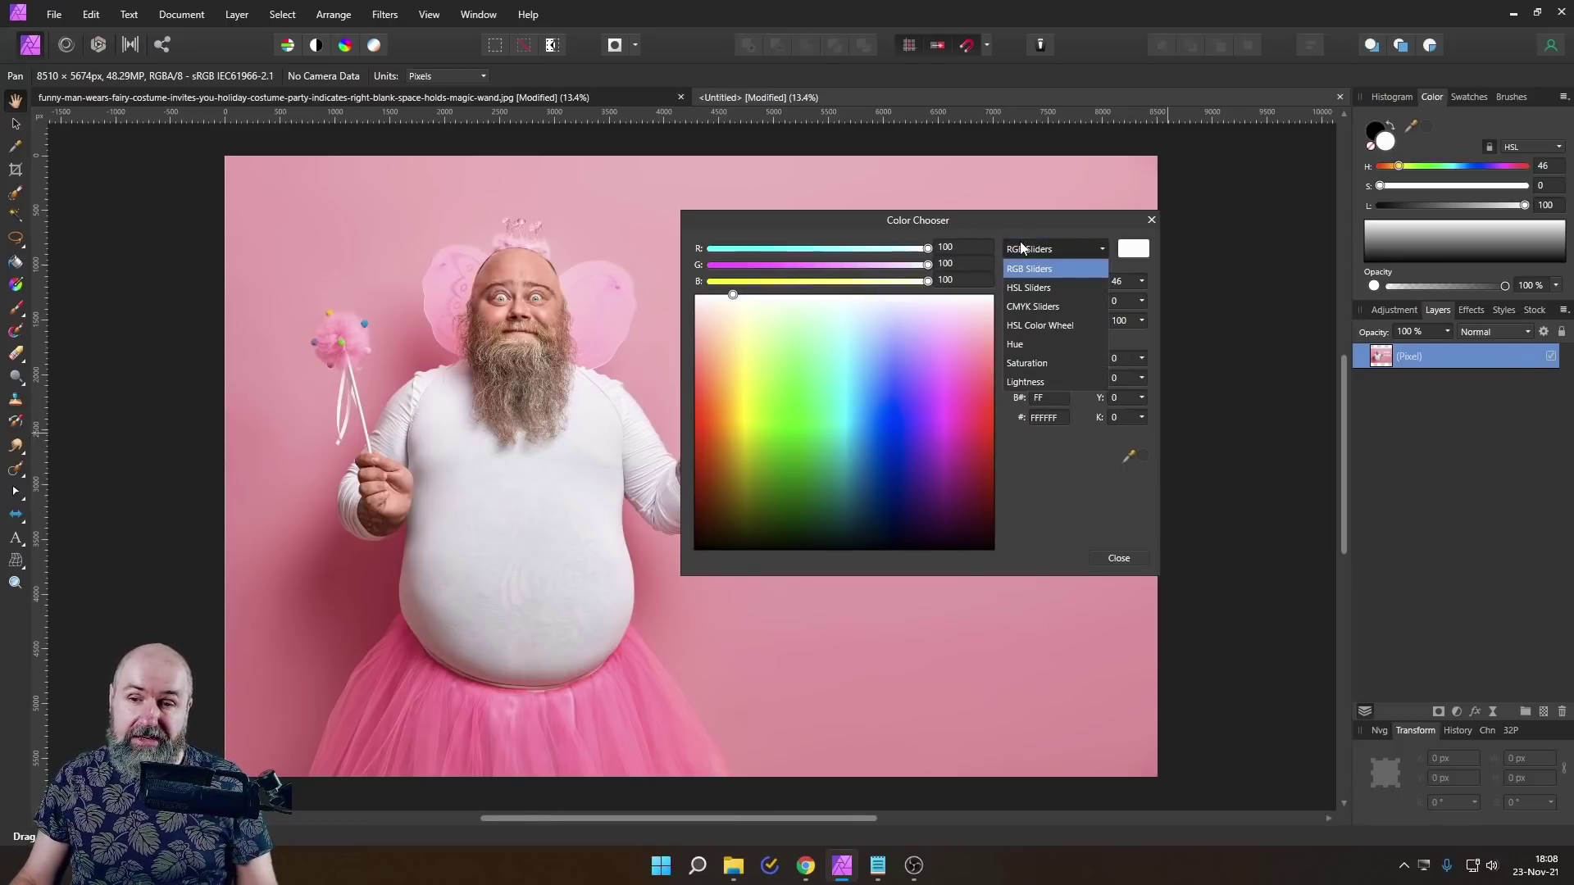
click(1041, 326)
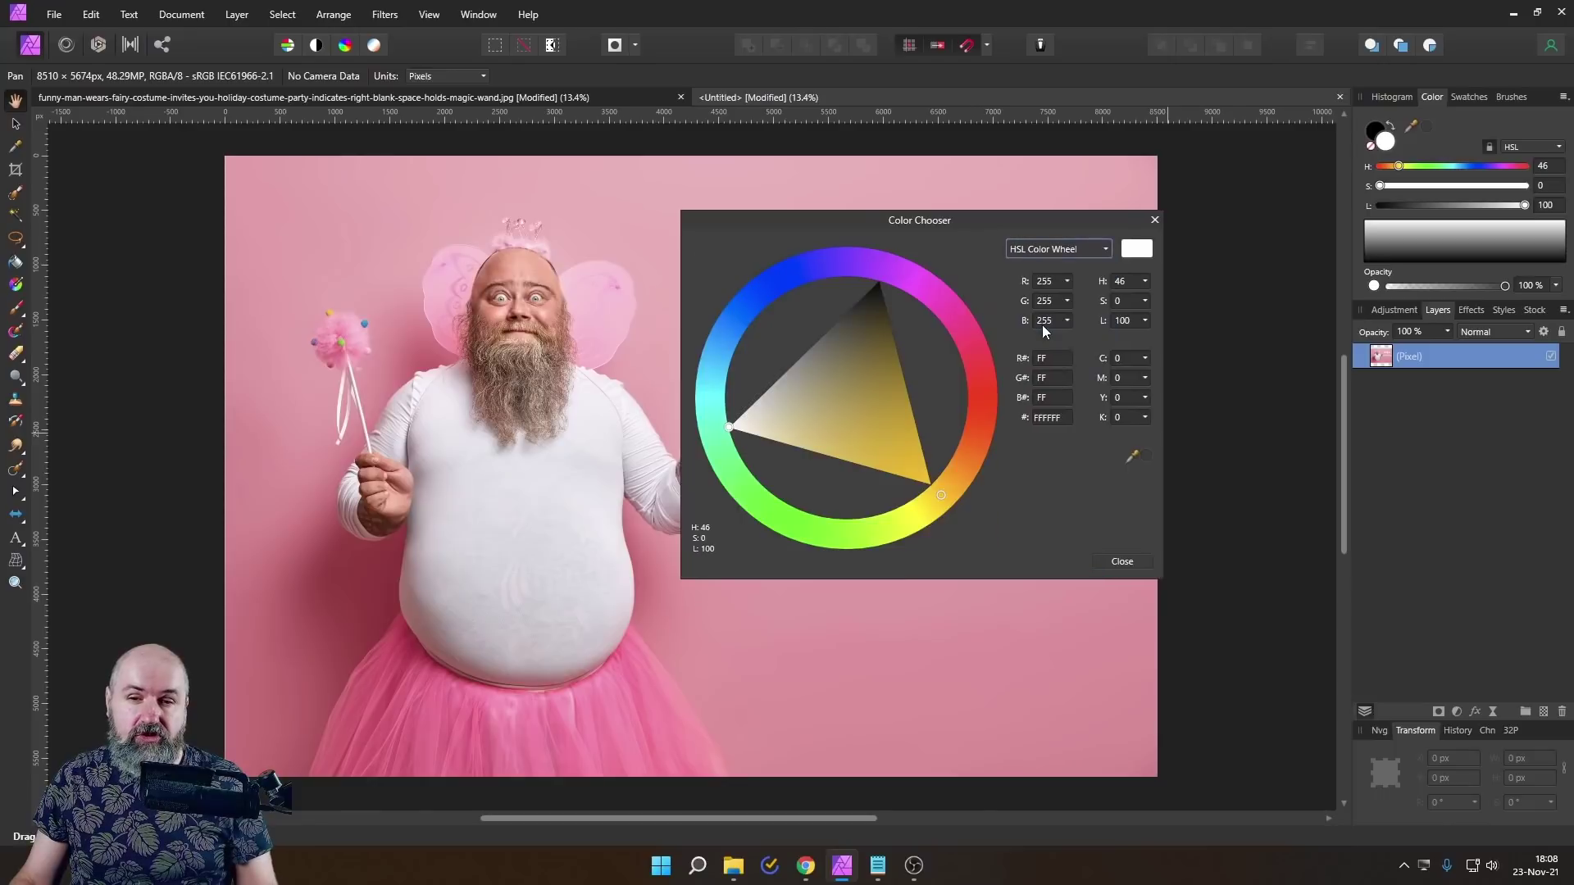
Step: Pick a blue-grey (H 188, S 21, L 53), then bring up the project folder
mouse_move(934, 514)
mouse_down()
mouse_move(936, 498)
mouse_move(779, 524)
mouse_move(744, 285)
mouse_move(790, 264)
mouse_move(744, 304)
mouse_move(747, 293)
mouse_move(739, 318)
mouse_move(785, 286)
mouse_move(723, 343)
mouse_move(748, 293)
mouse_move(731, 373)
mouse_up()
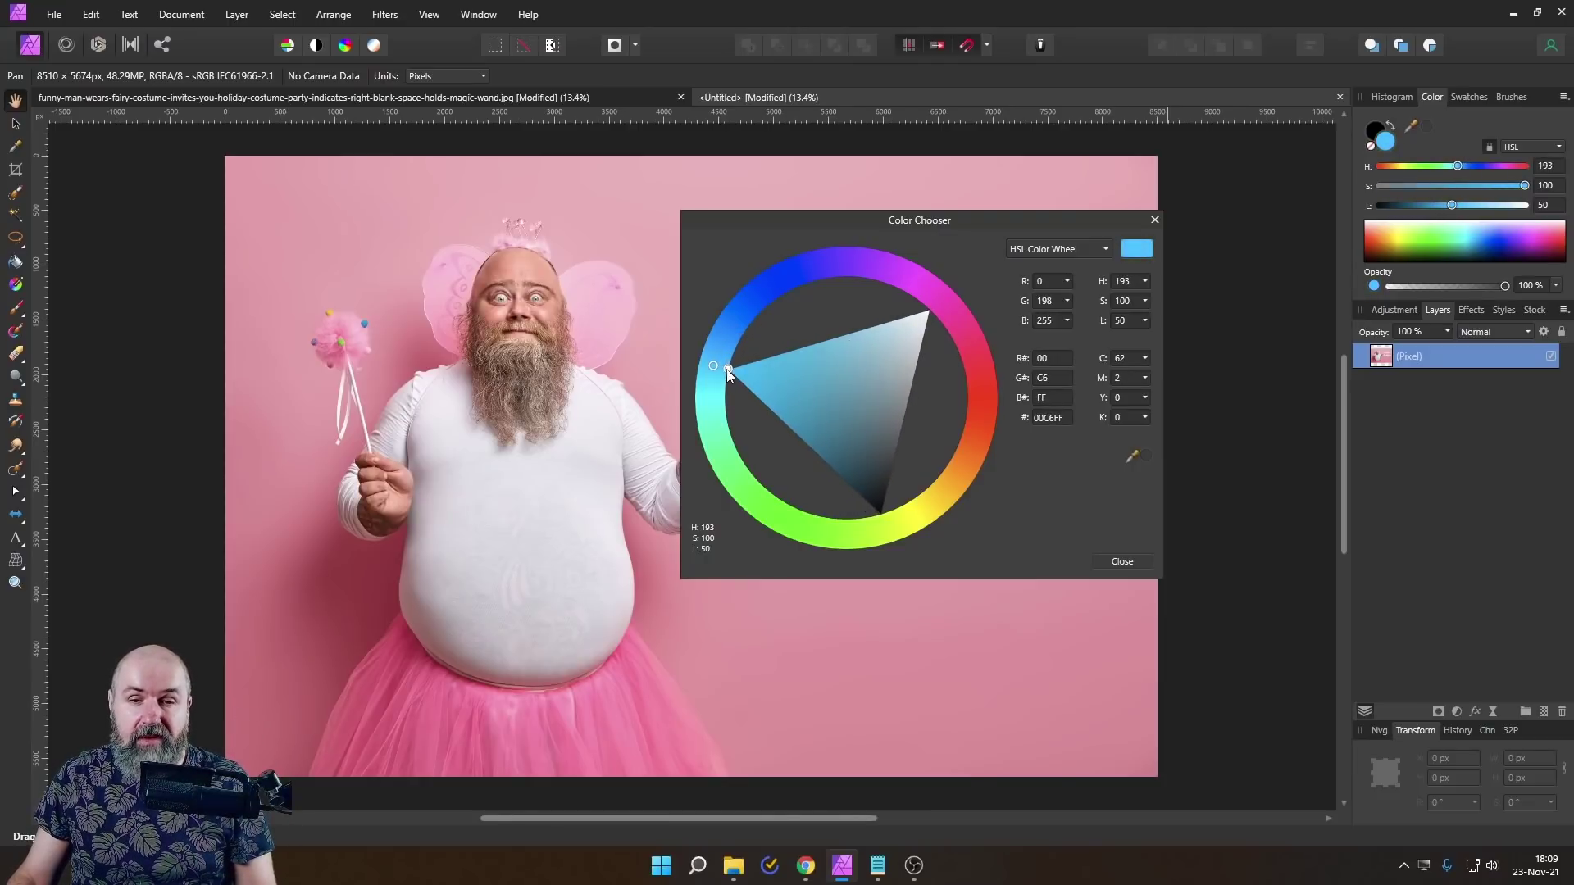
mouse_move(769, 377)
mouse_down()
mouse_move(903, 386)
mouse_move(838, 378)
mouse_up()
mouse_move(846, 436)
mouse_down()
mouse_move(828, 387)
mouse_move(907, 323)
mouse_move(871, 473)
mouse_move(853, 377)
mouse_move(833, 390)
mouse_move(745, 363)
mouse_move(796, 401)
mouse_move(885, 411)
mouse_move(877, 367)
mouse_move(847, 380)
mouse_move(864, 351)
mouse_move(858, 392)
mouse_move(878, 423)
mouse_move(826, 367)
mouse_move(872, 397)
mouse_up()
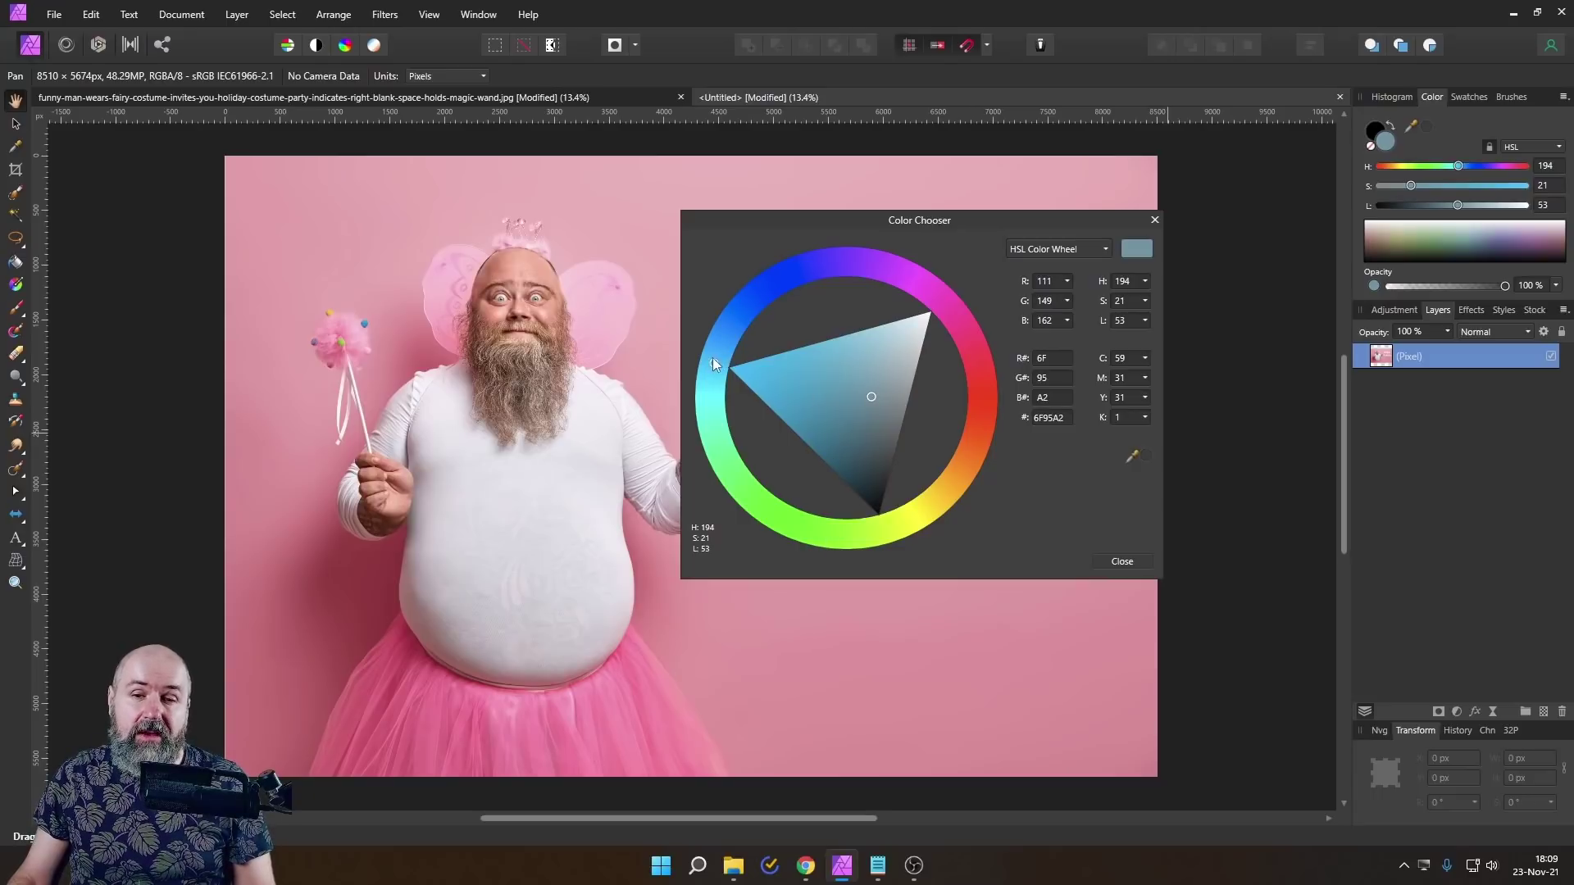
mouse_move(711, 364)
mouse_down()
mouse_move(720, 339)
mouse_move(713, 379)
mouse_up()
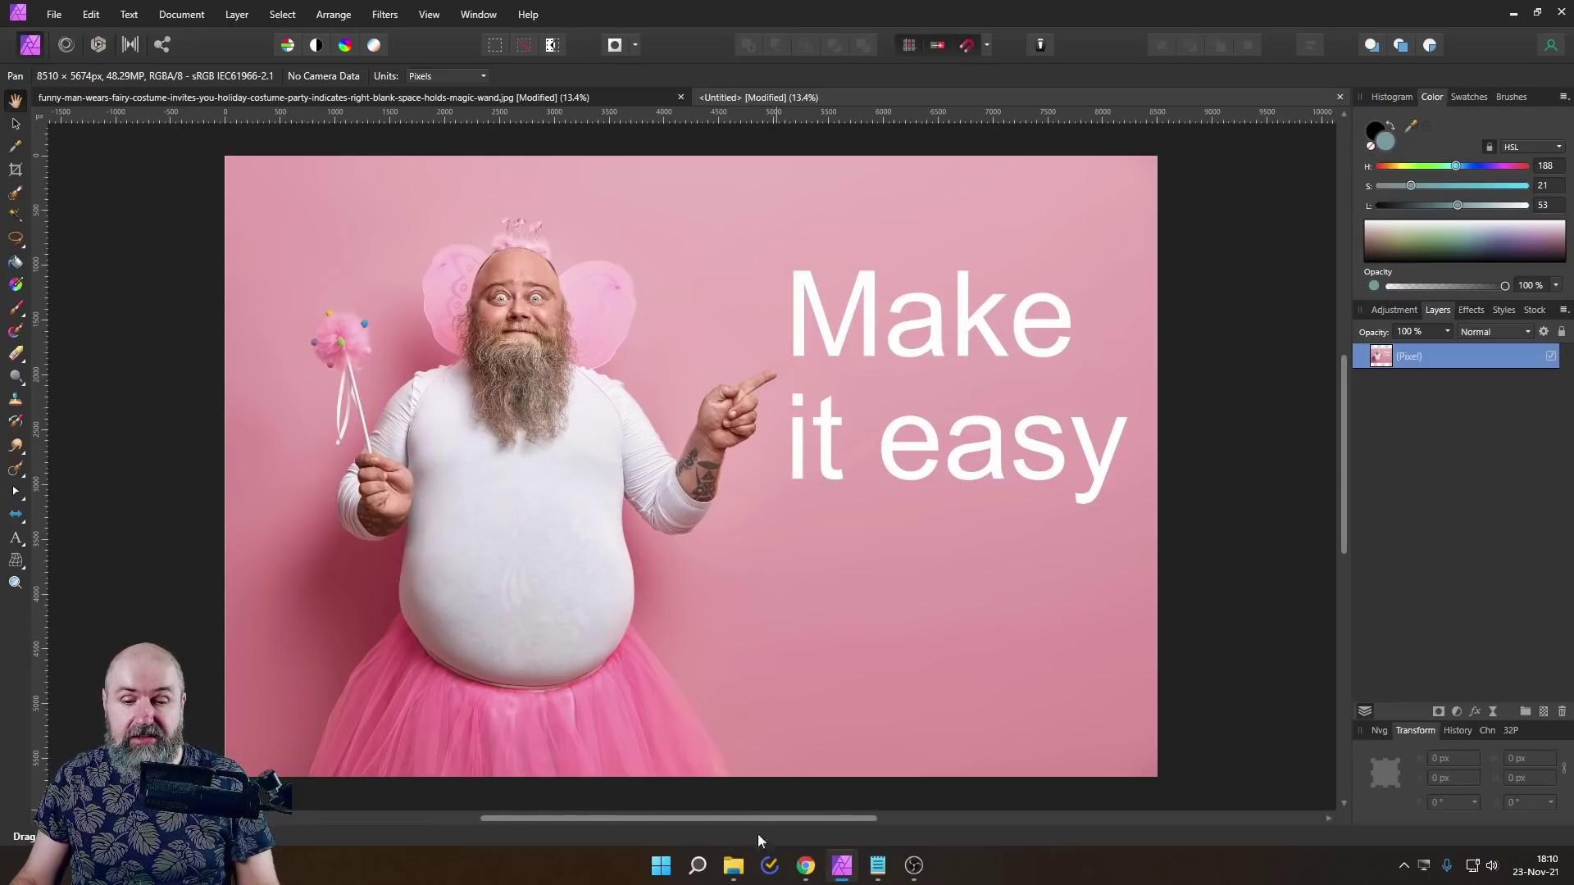
click(741, 871)
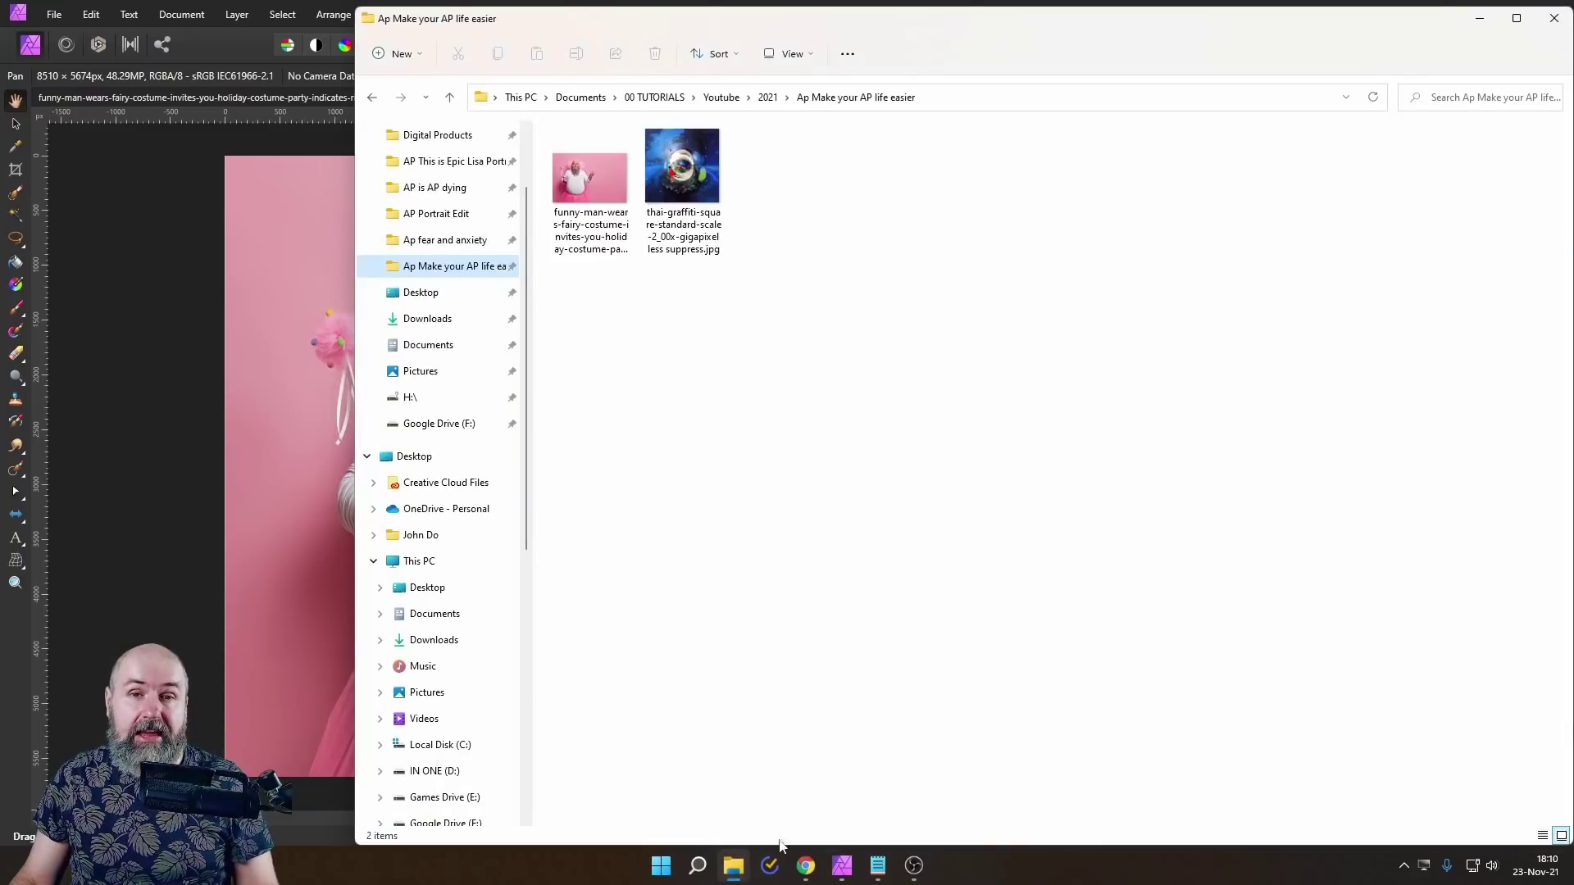
Step: Drop the graffiti little-planet JPG from the project folder onto the fairy-costume image
drag(625, 33, 1052, 144)
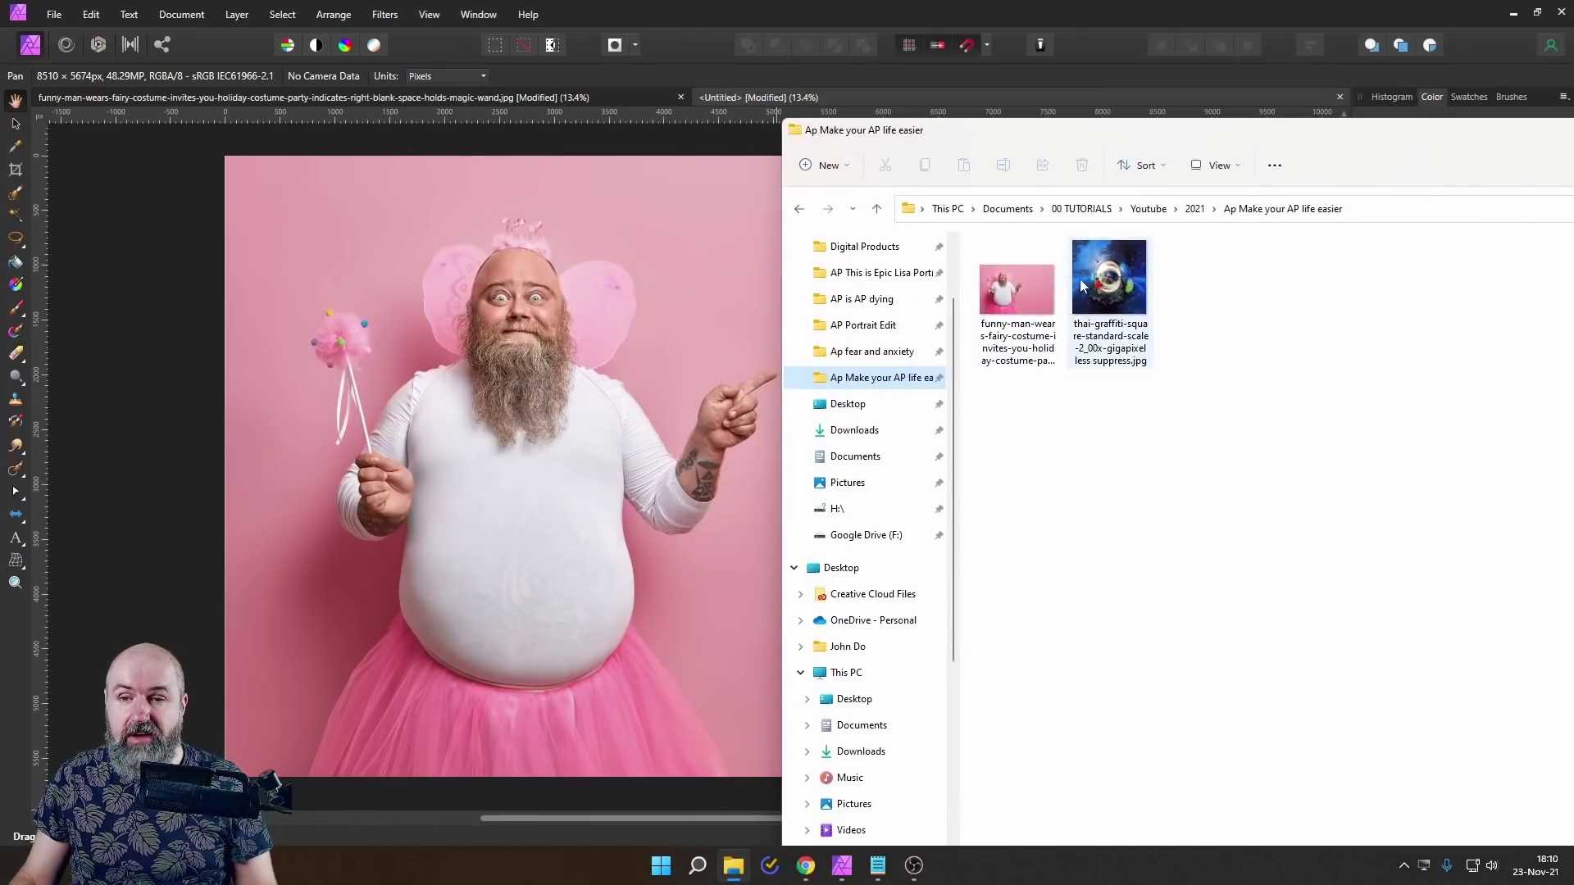
drag(1094, 257, 472, 326)
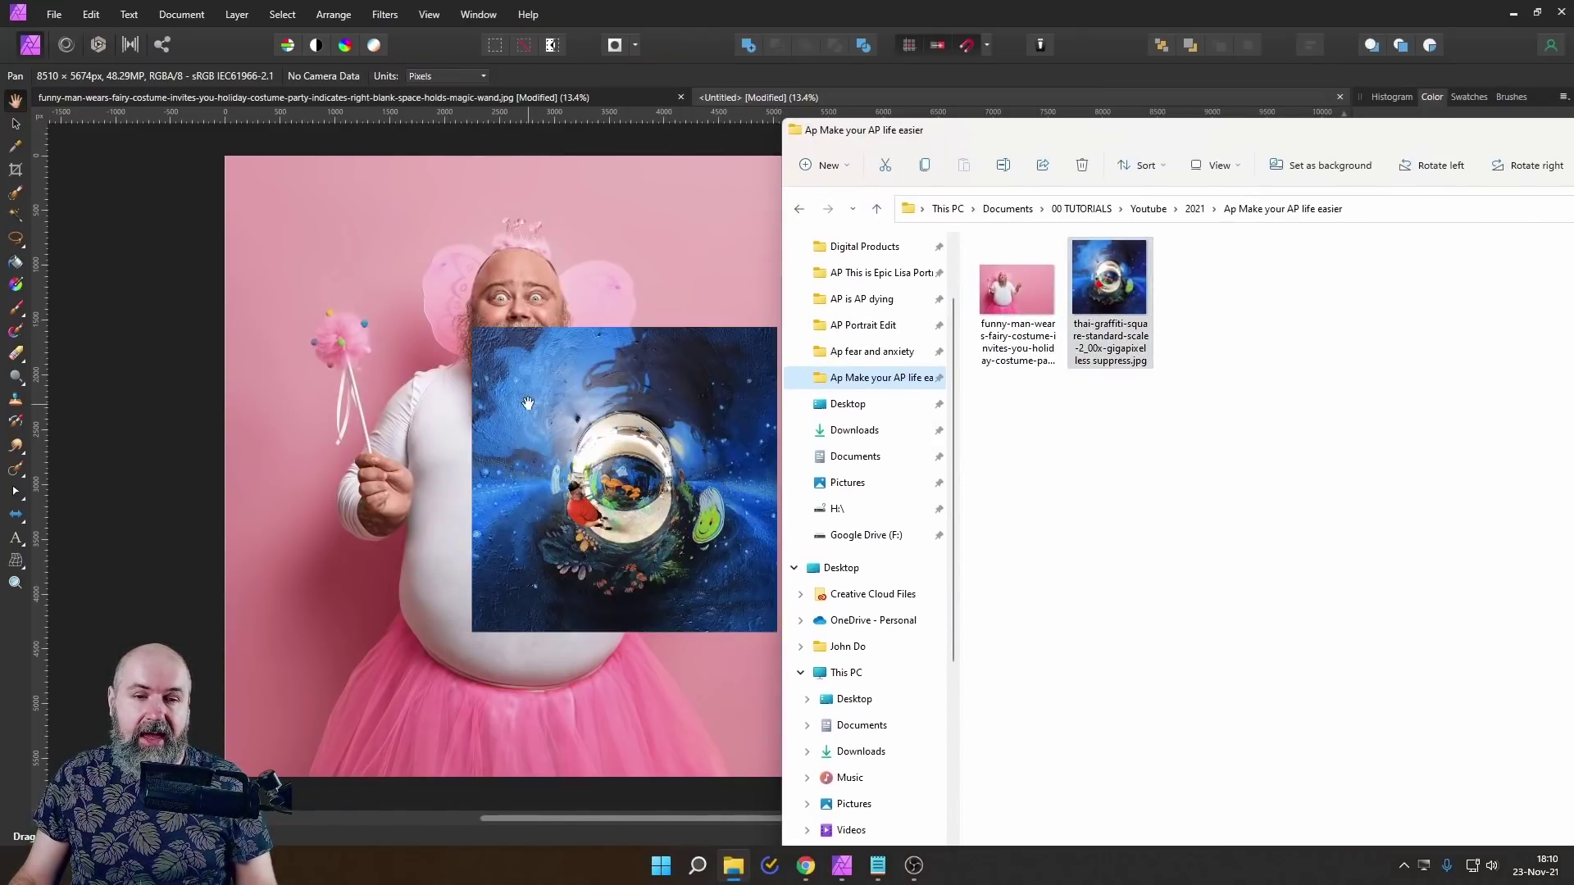
click(527, 403)
Step: Select the placed graffiti image layer and rename it to '0'
click(17, 124)
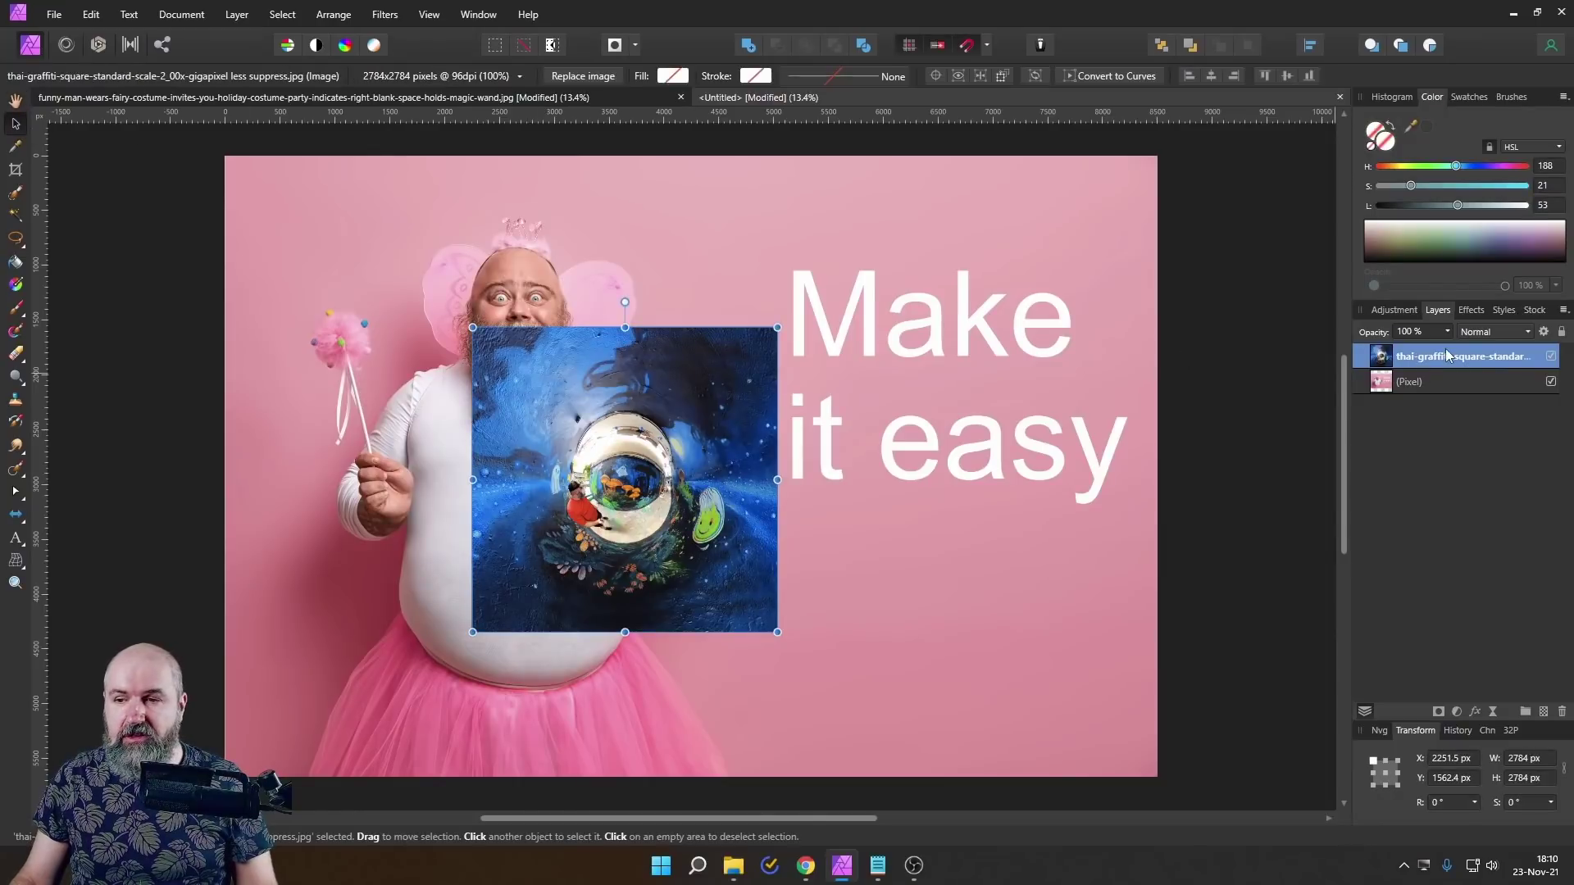
double_click(1443, 359)
text(0 (Image)
key(Return)
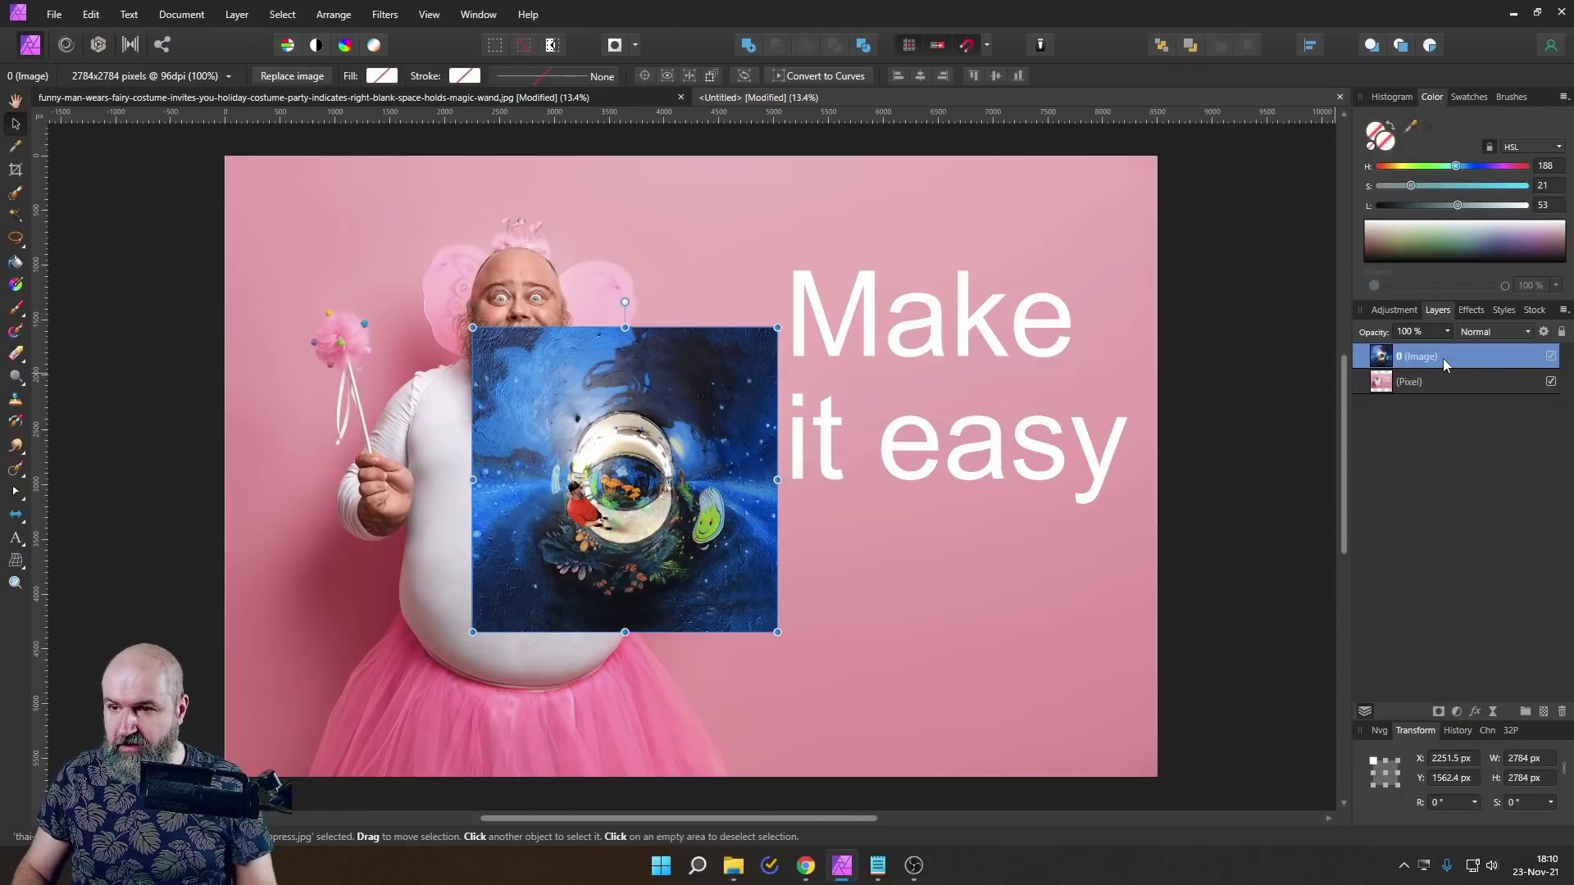
Step: Enlarge the graffiti image to about 6492 px and centre it over the photo
drag(472, 327, 270, 125)
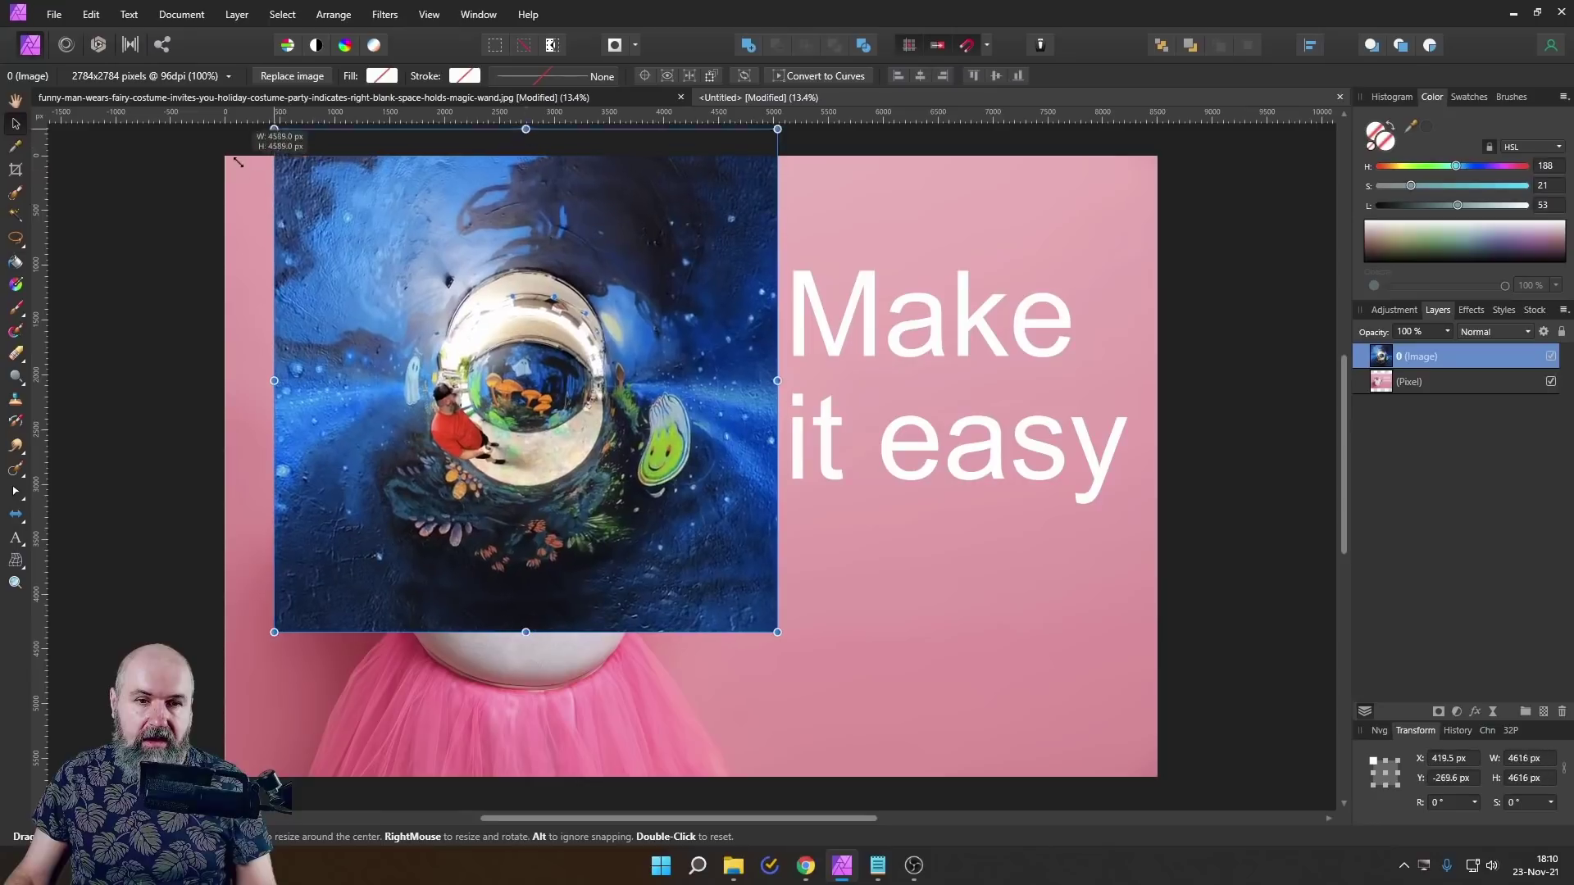
drag(777, 632, 984, 837)
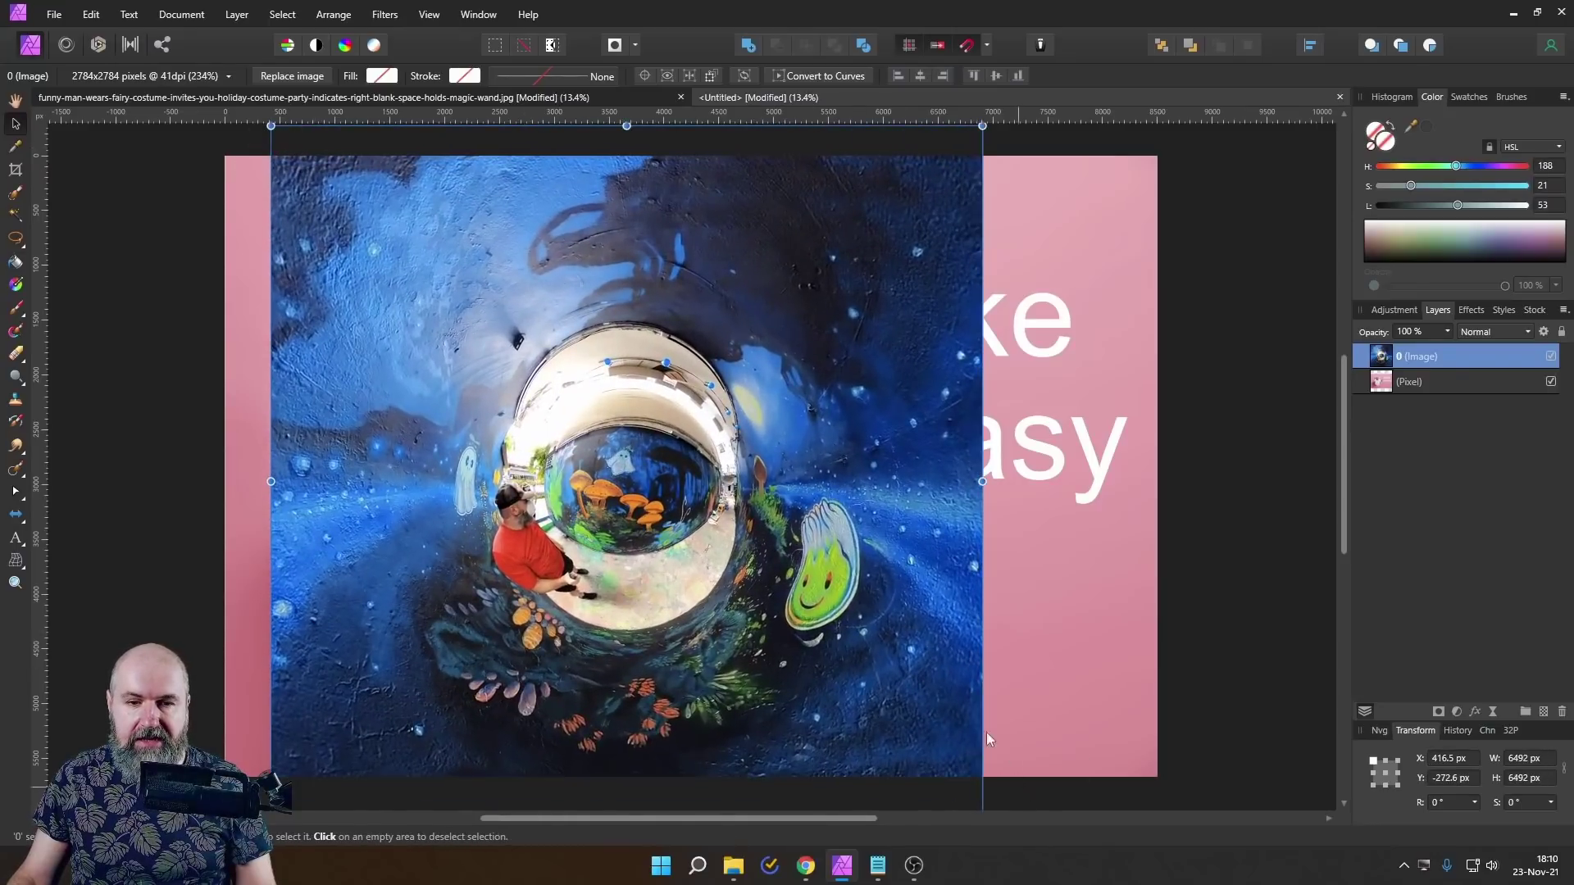
drag(667, 424, 759, 407)
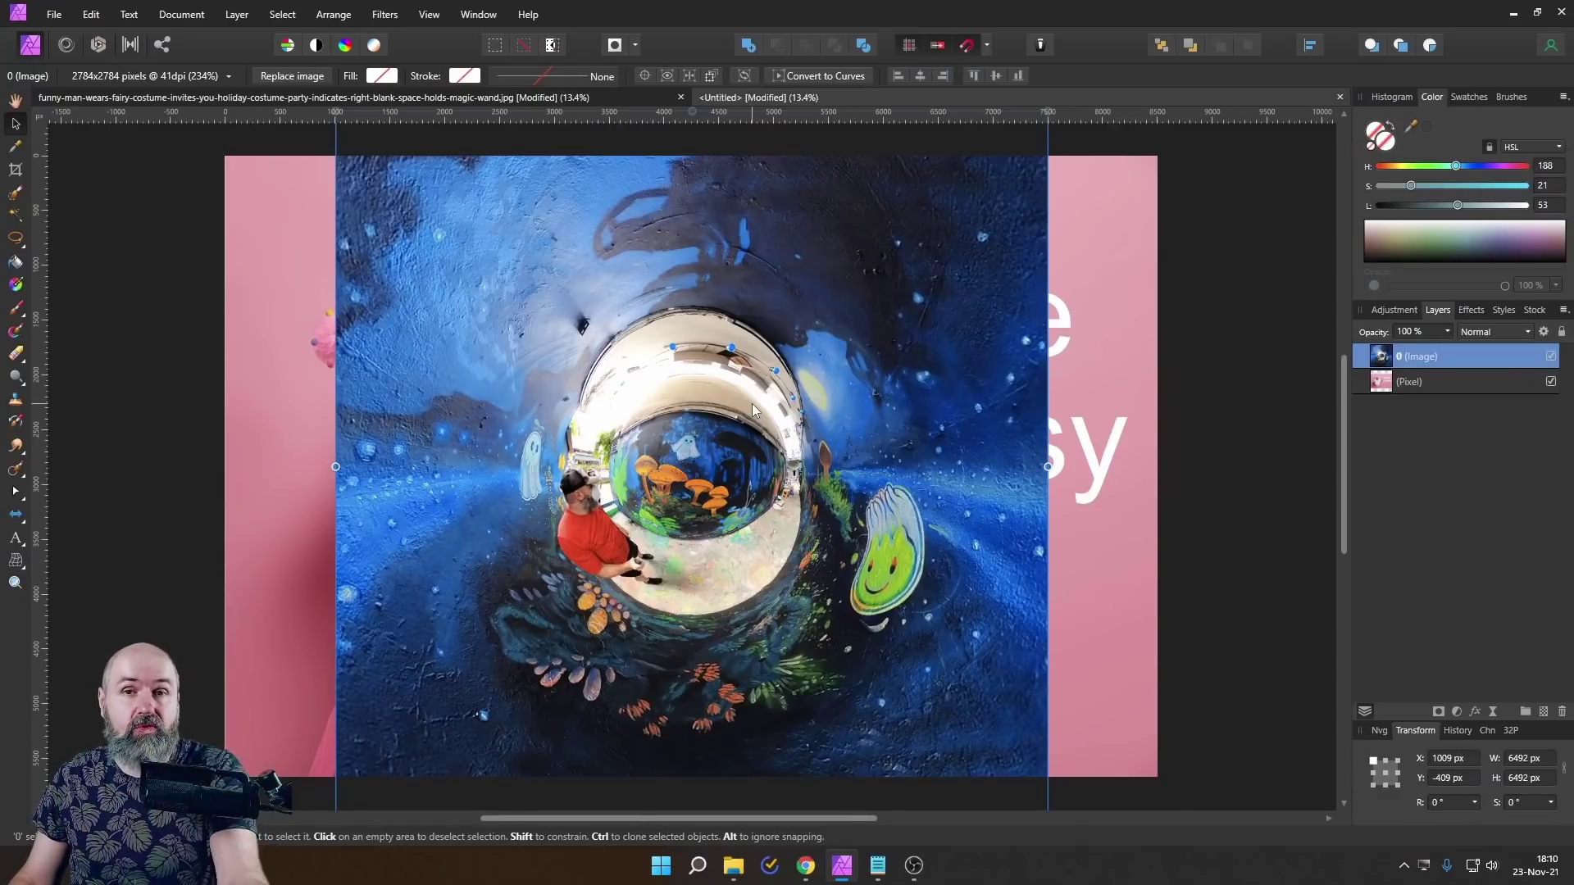
click(733, 865)
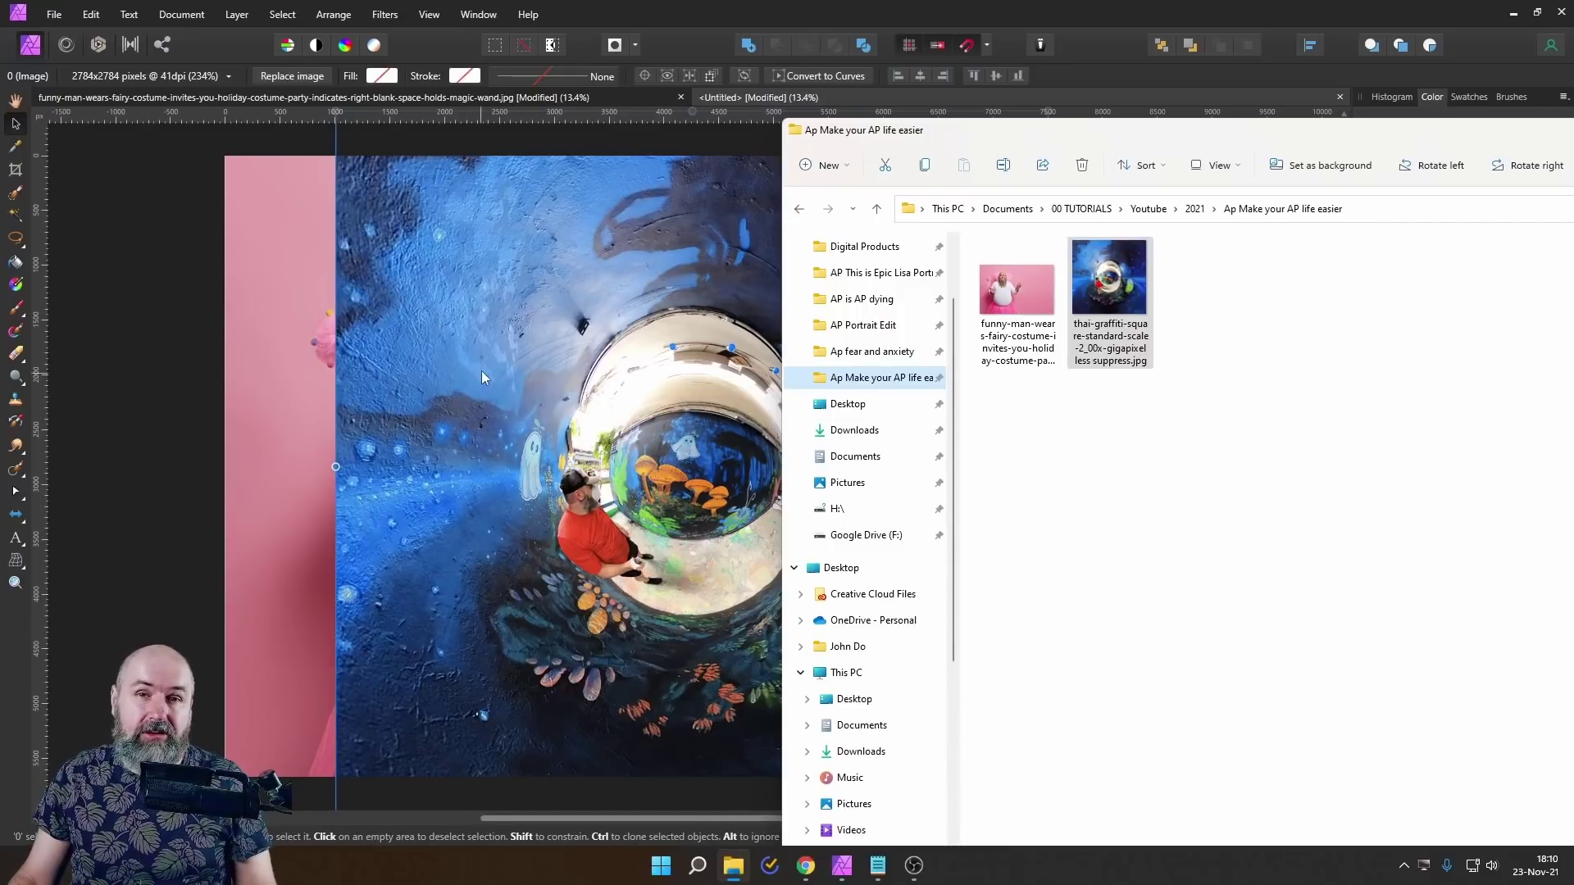
click(119, 349)
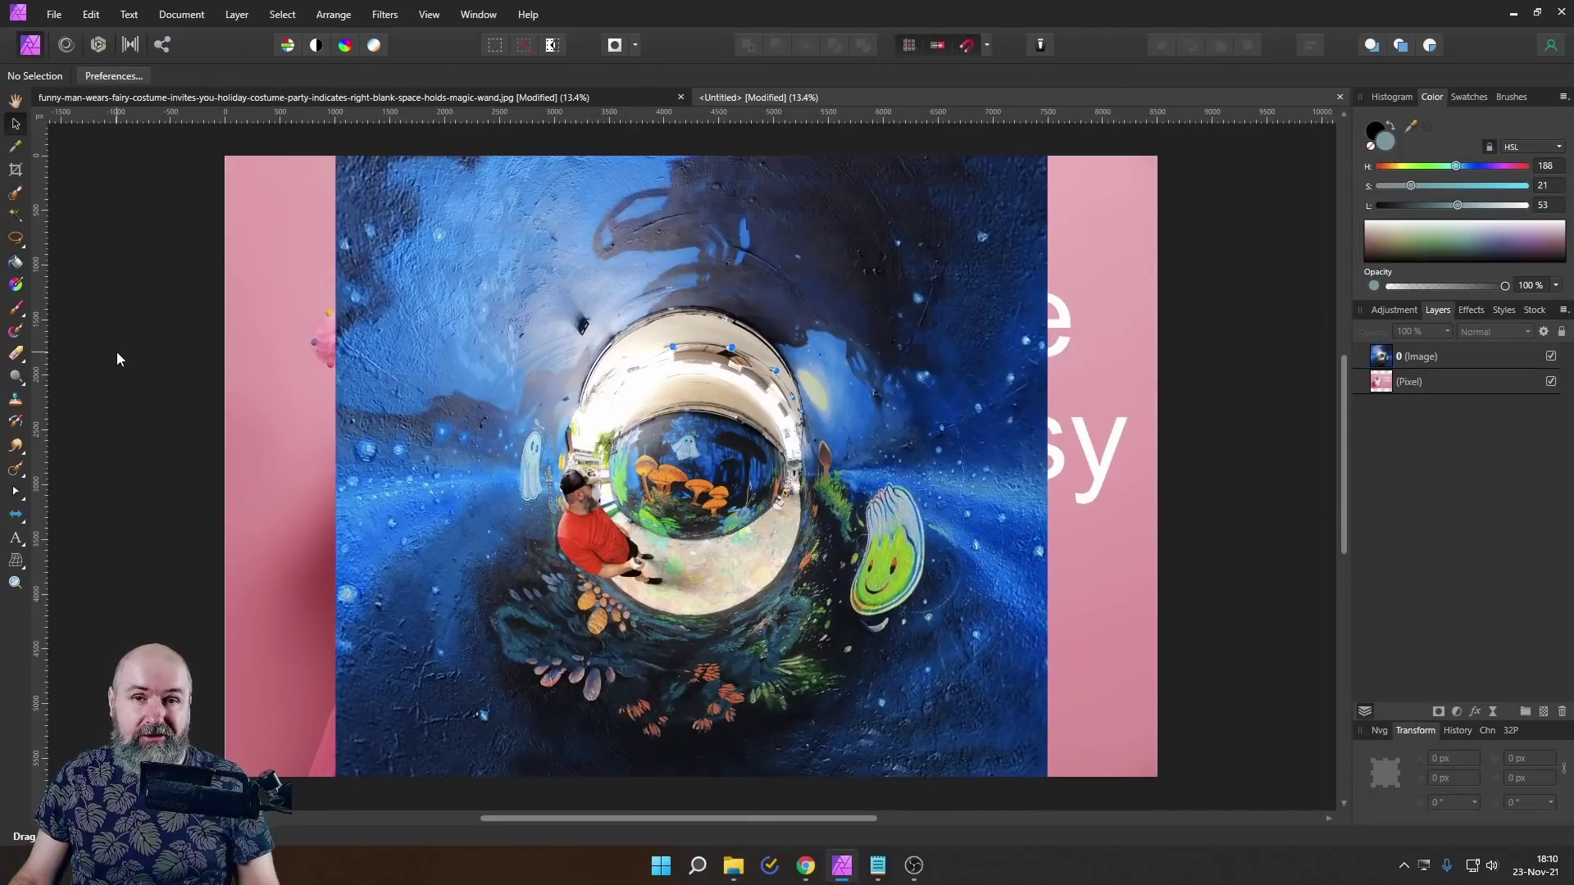
Step: Move the File Explorer window left and go up to the 2021 folder
click(733, 865)
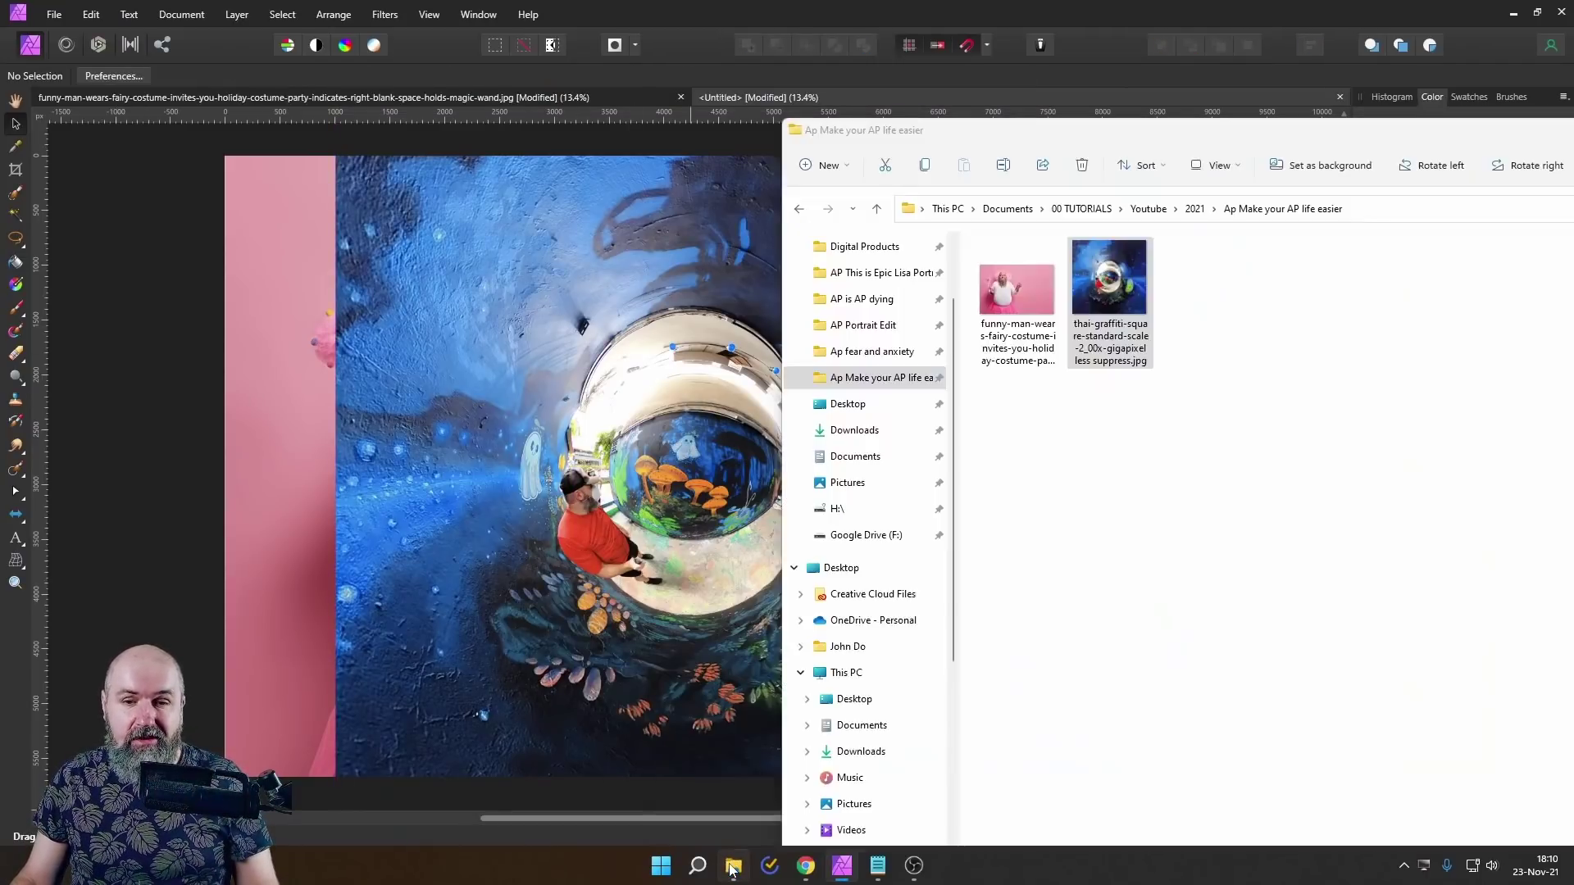
drag(994, 134, 590, 74)
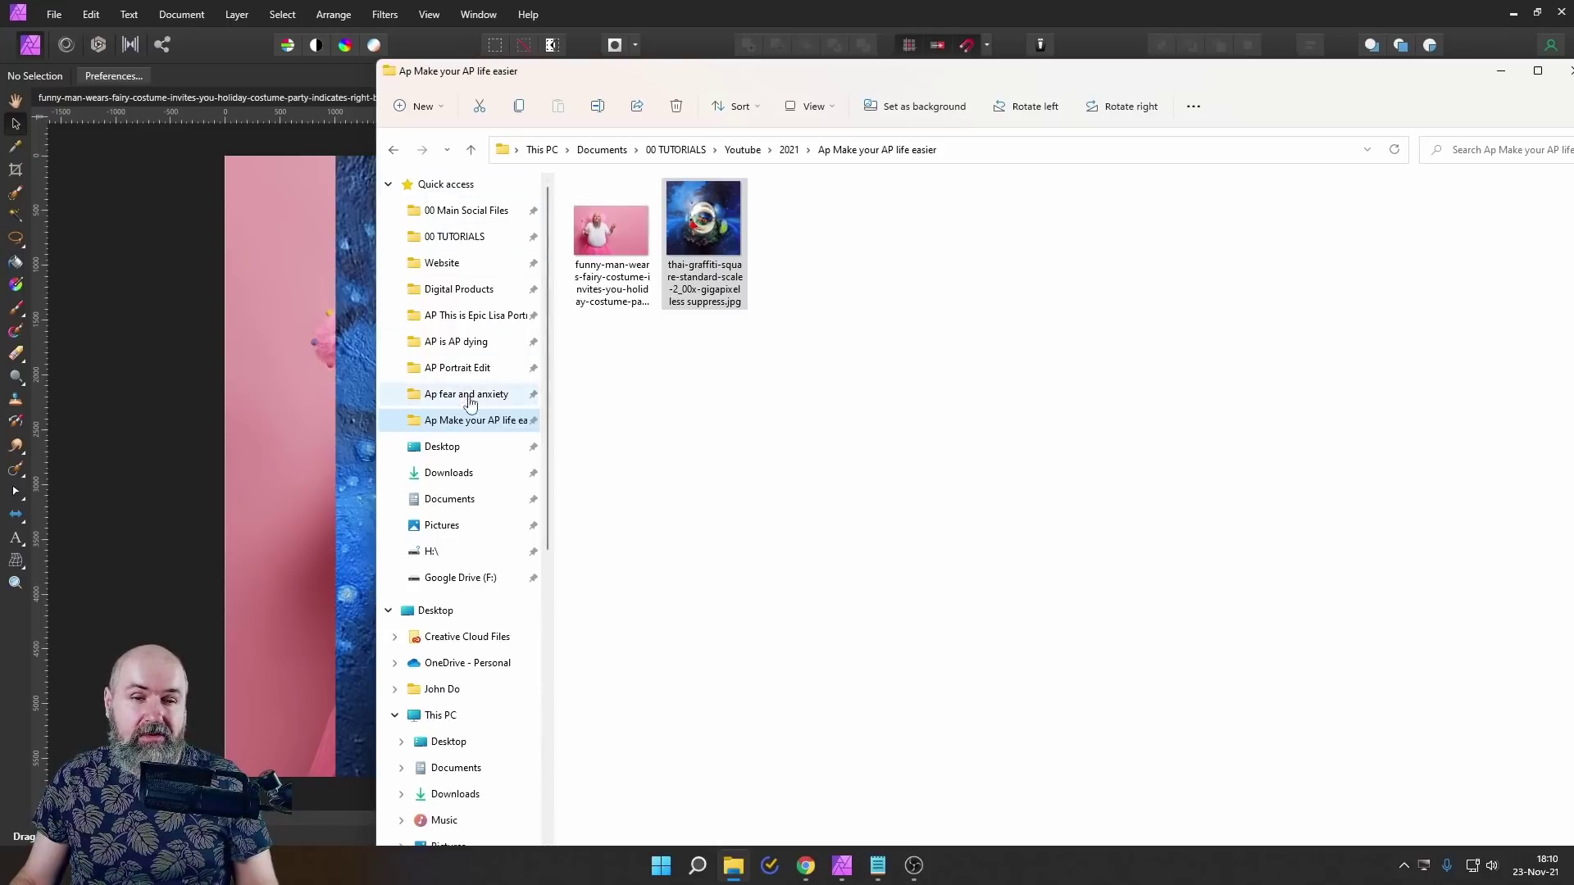
click(448, 422)
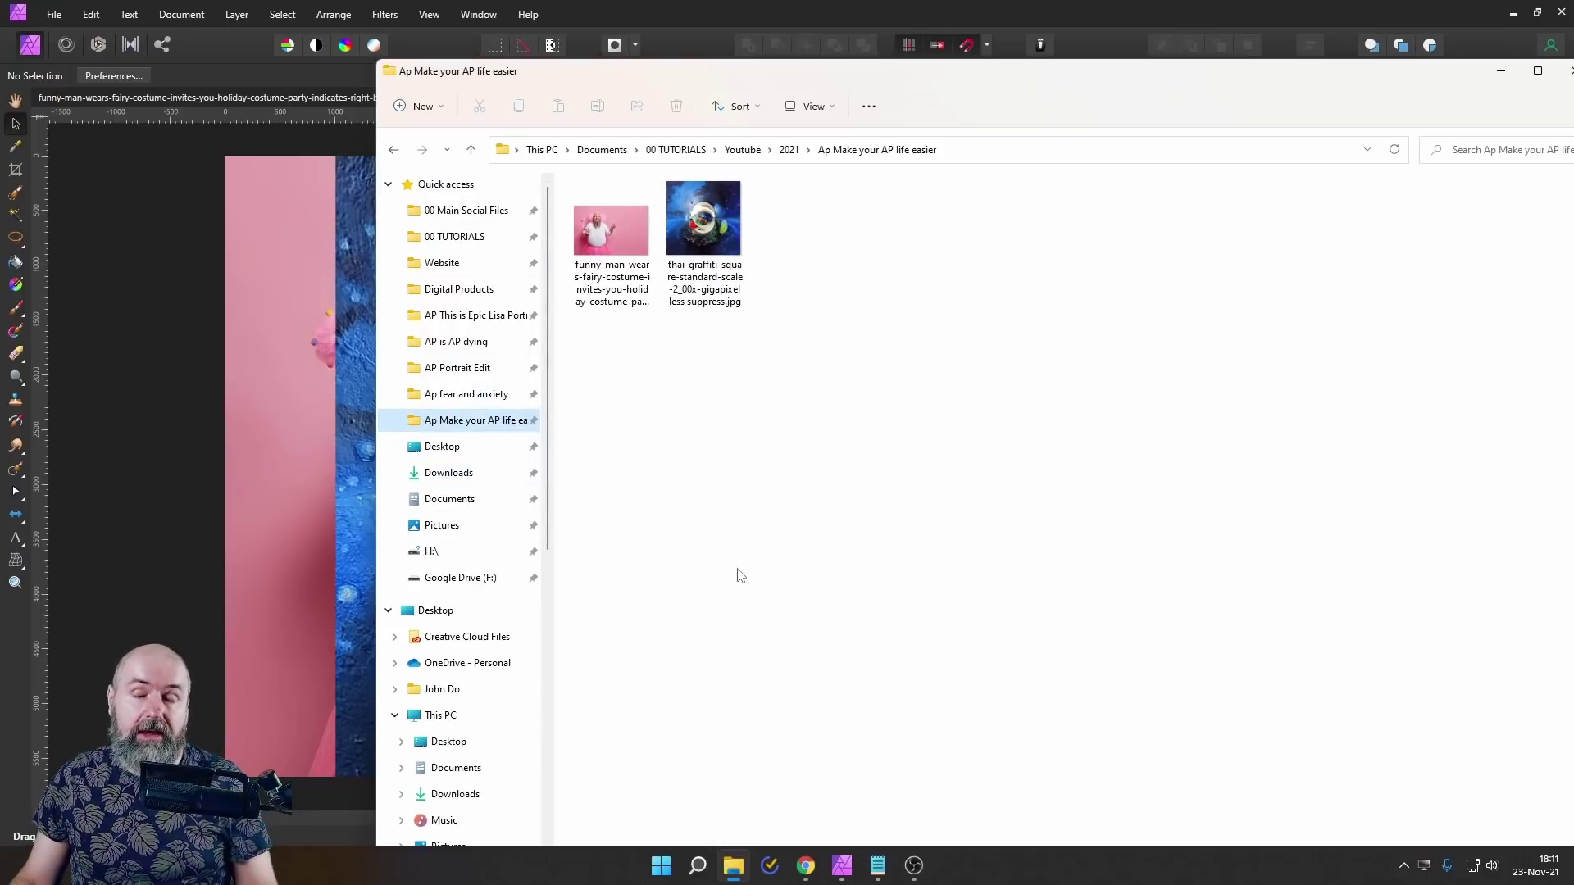
click(790, 151)
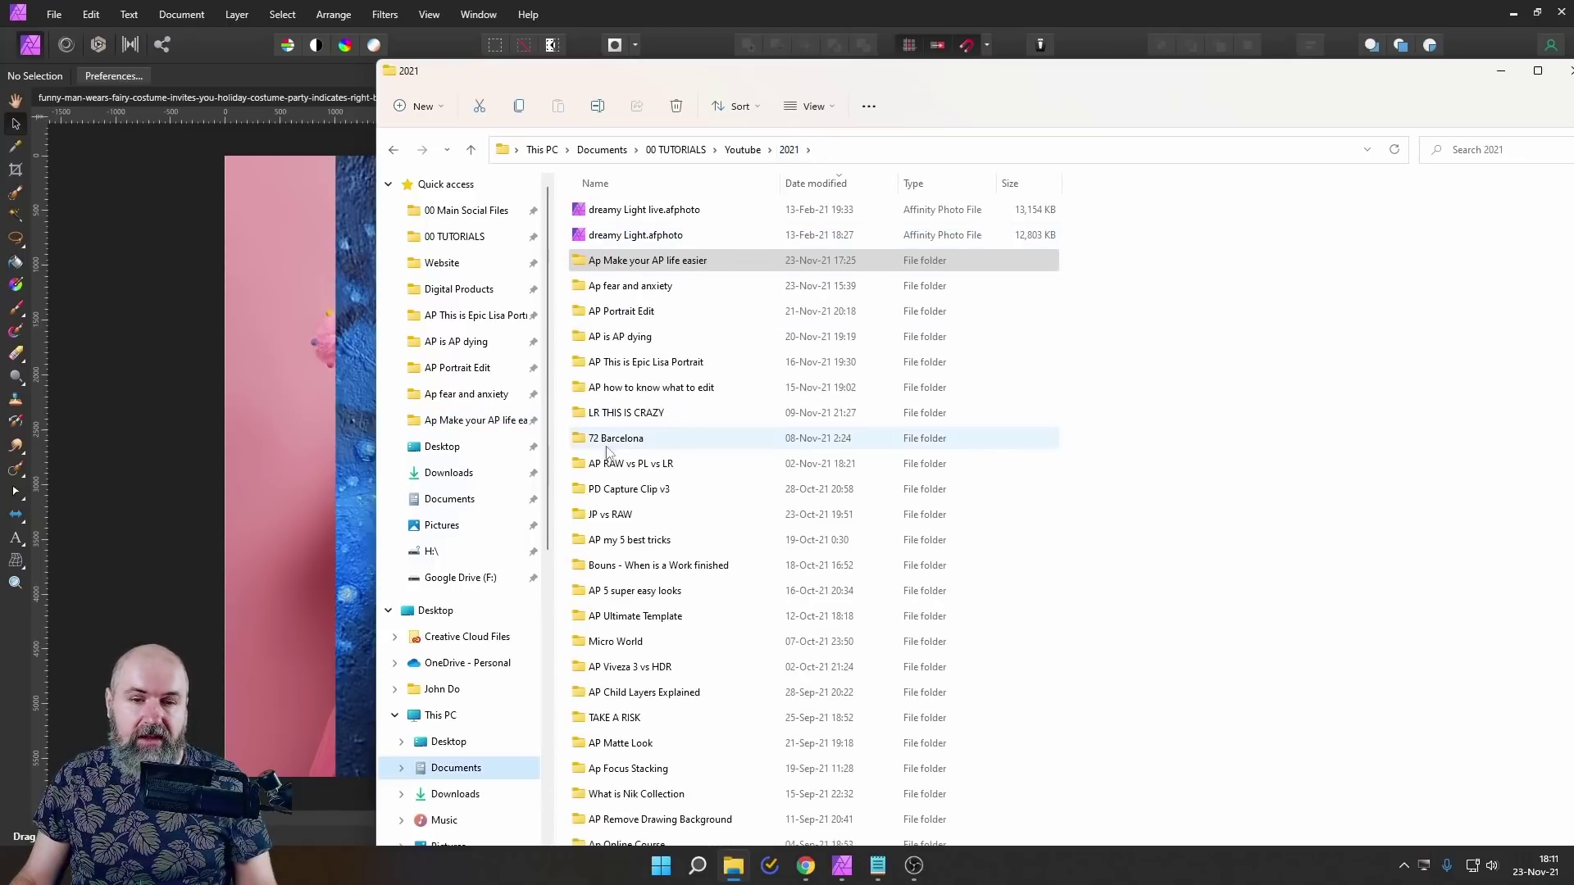
Step: Pin 72 Barcelona to Quick access, open it, then return to Affinity Photo
drag(583, 443, 451, 433)
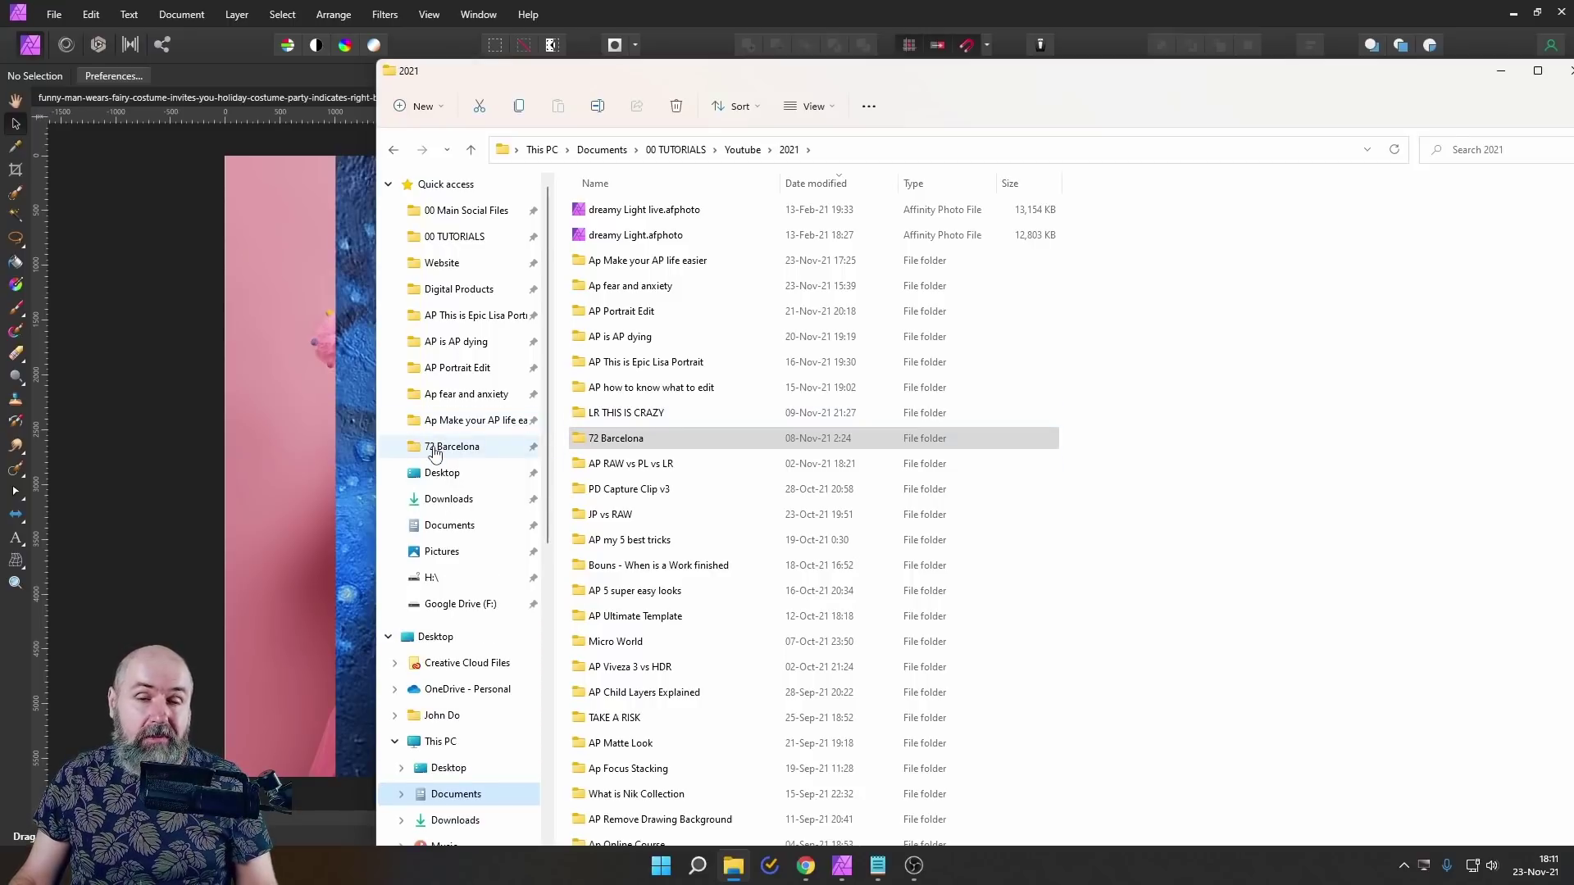
click(434, 449)
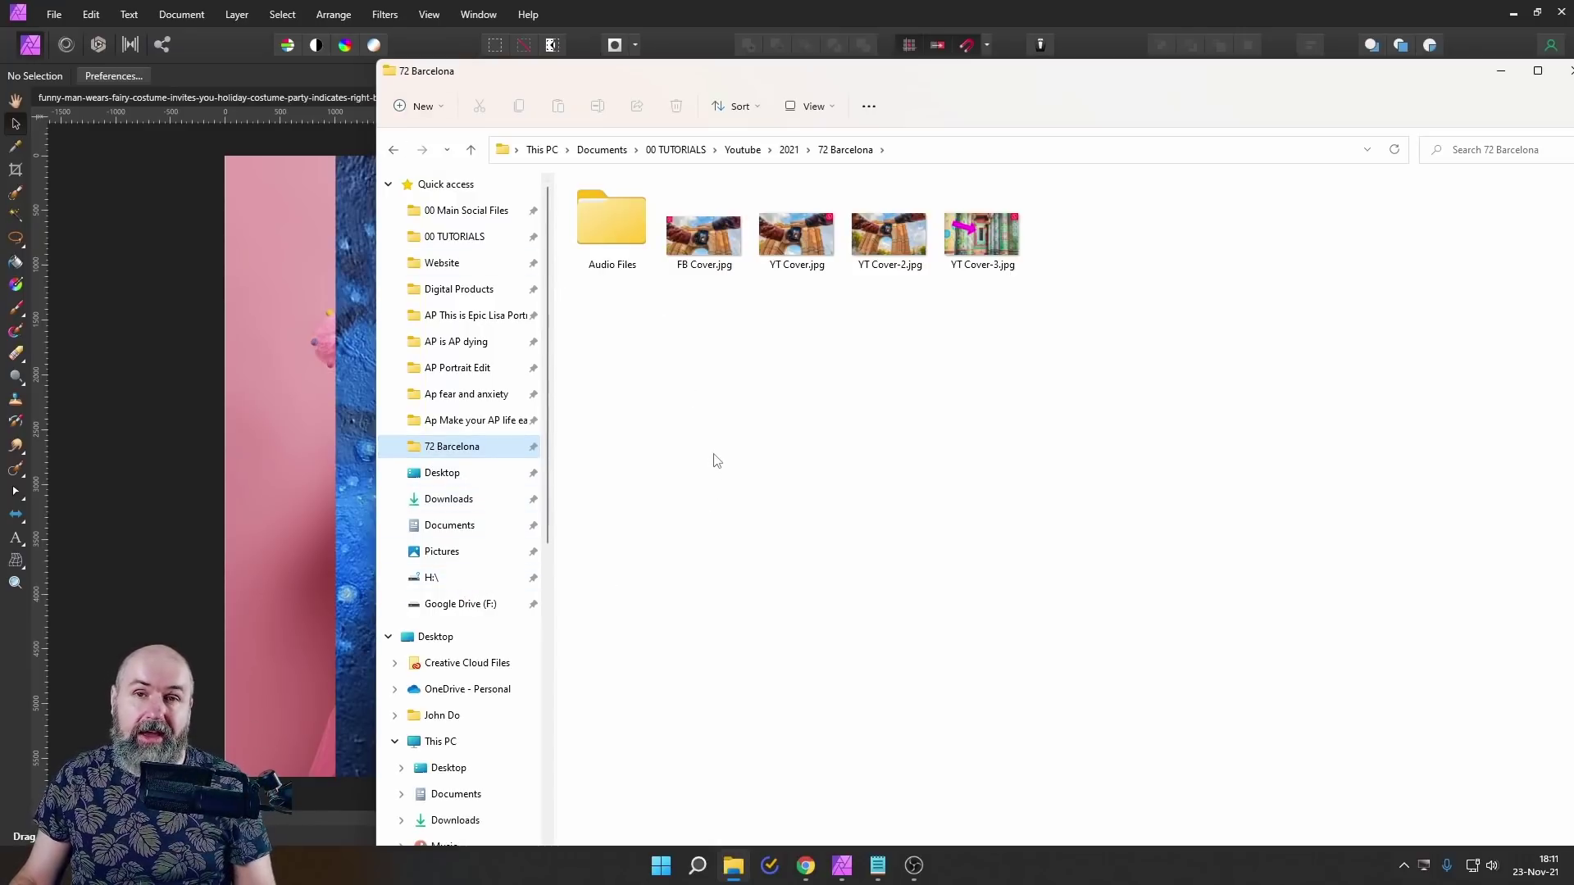
key(alt+Tab)
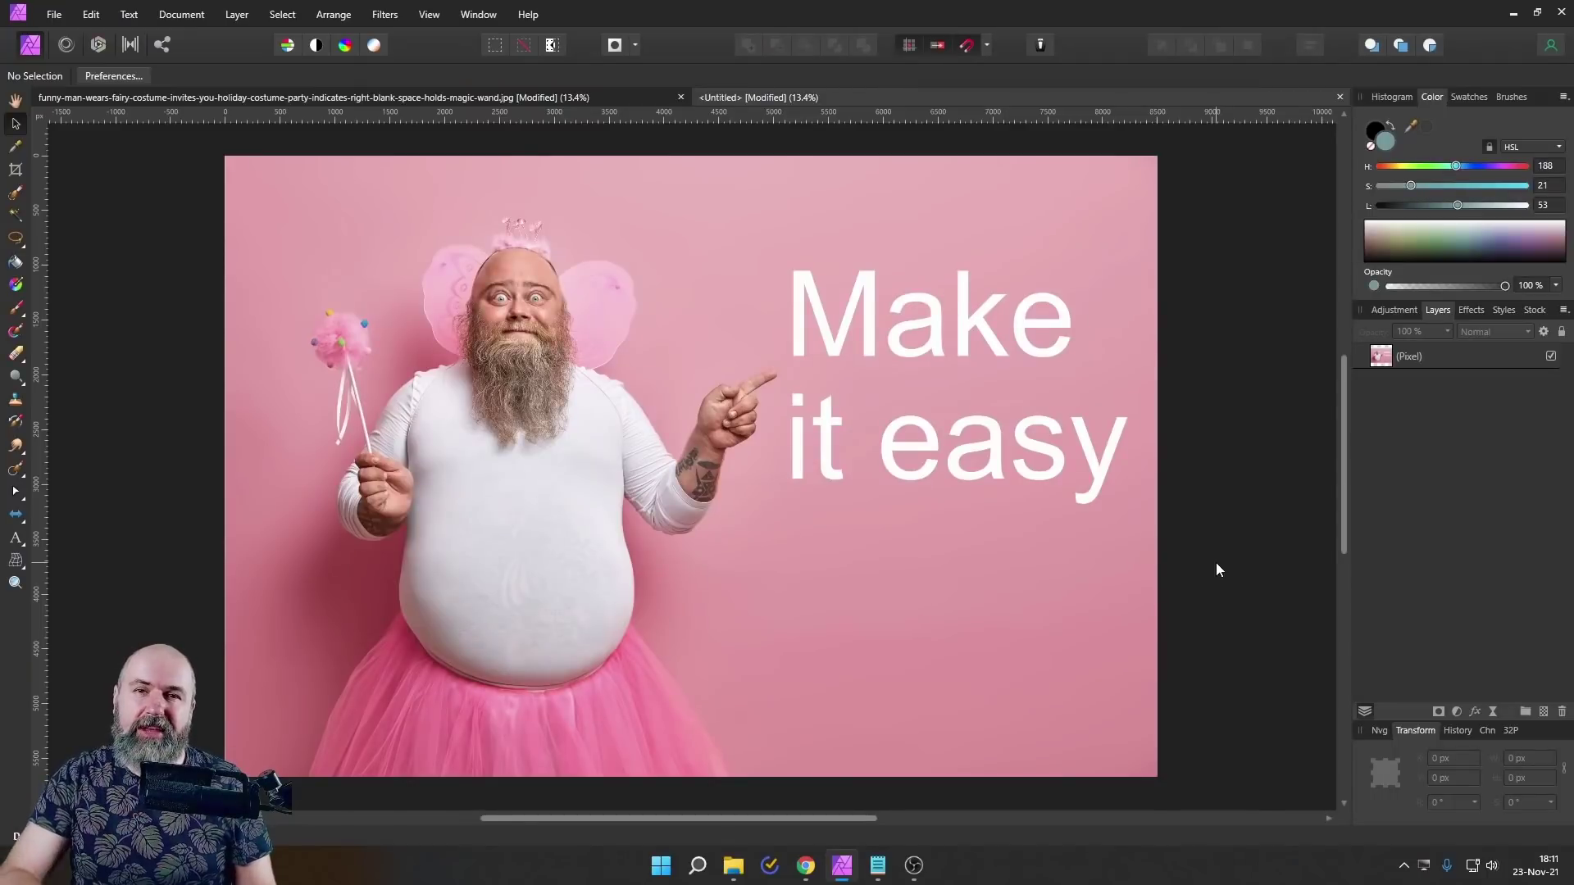